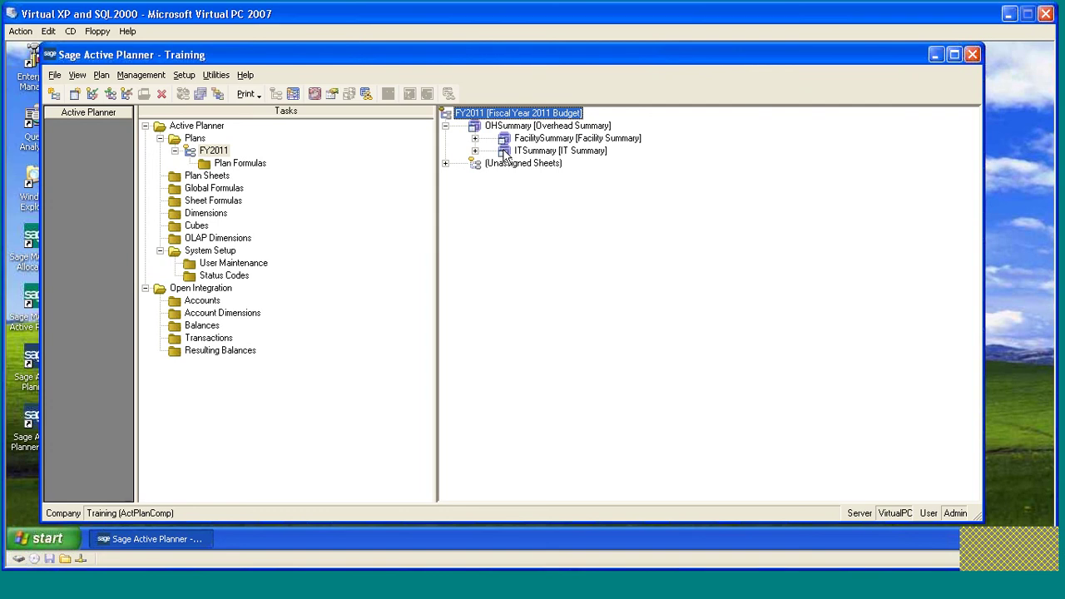
Open the ITSummary plan sheet of the FY2011 plan to view its accounts and prior-year columns, and close it.
left_click(504, 153)
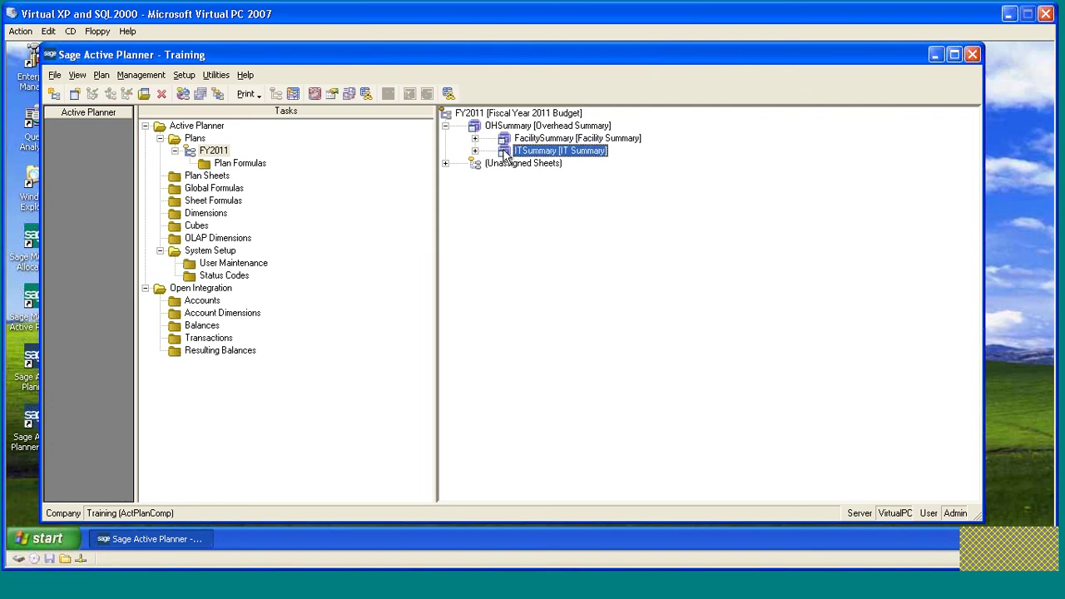
double_click(504, 153)
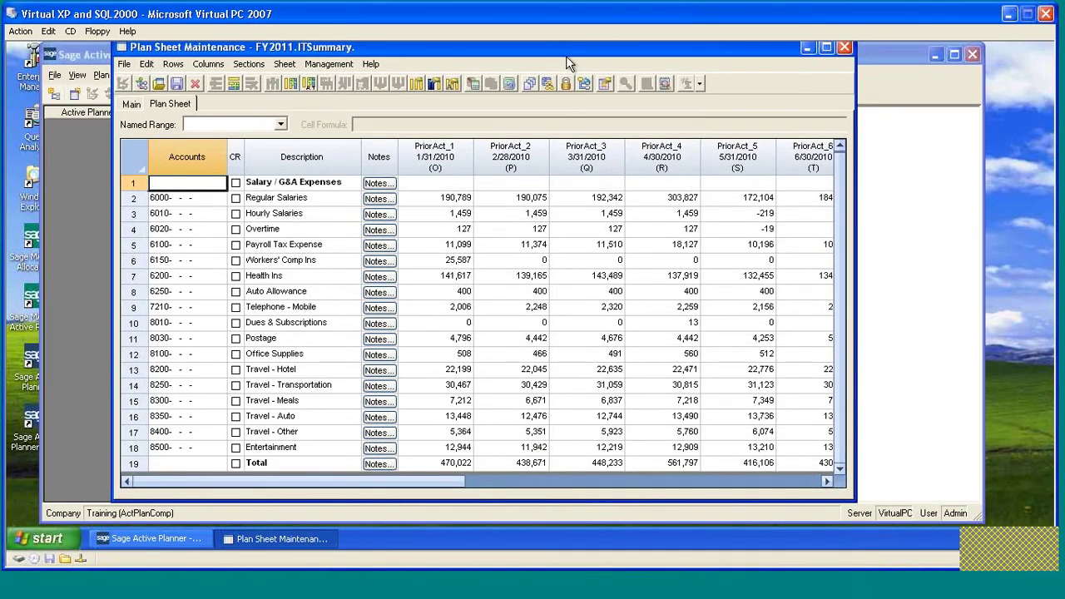
left_click_drag(565, 49, 565, 57)
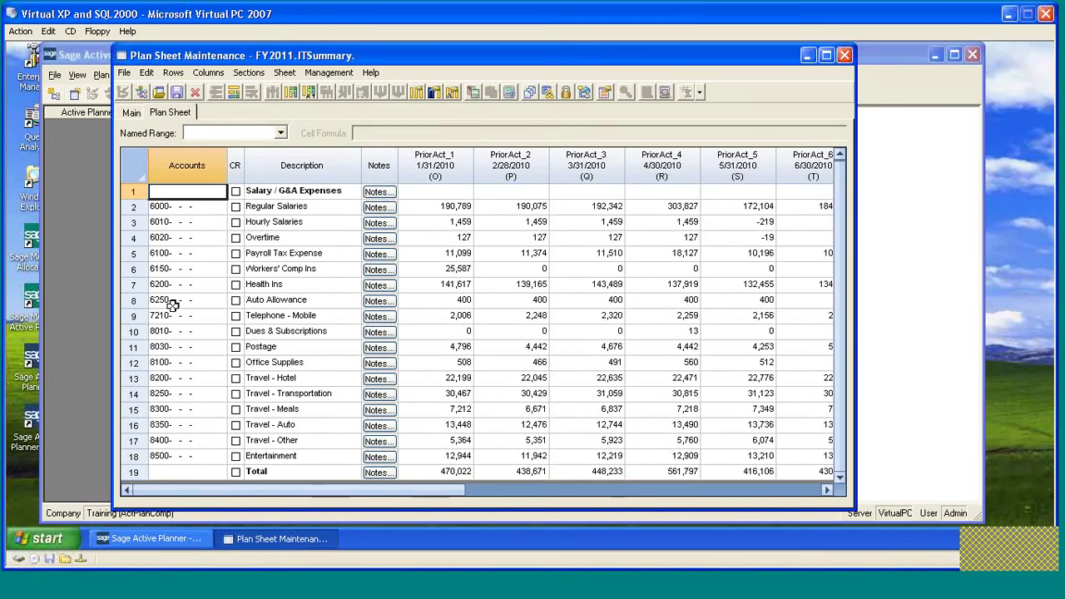
left_click(844, 55)
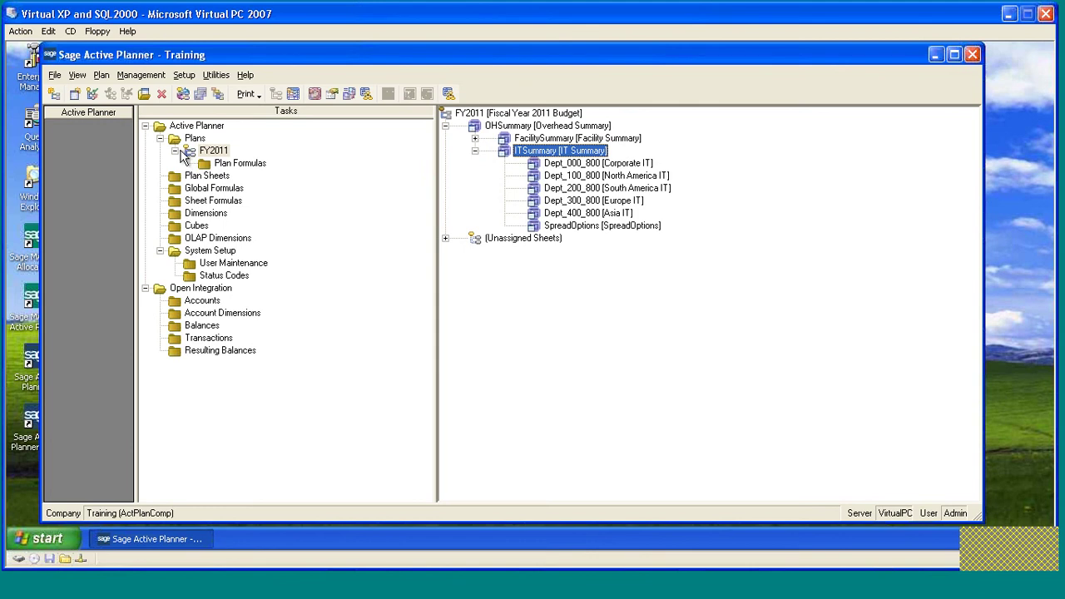
Create a new dimension with code Seg1 and description "Seg1 Values", configured for the Training company.
left_click(177, 215)
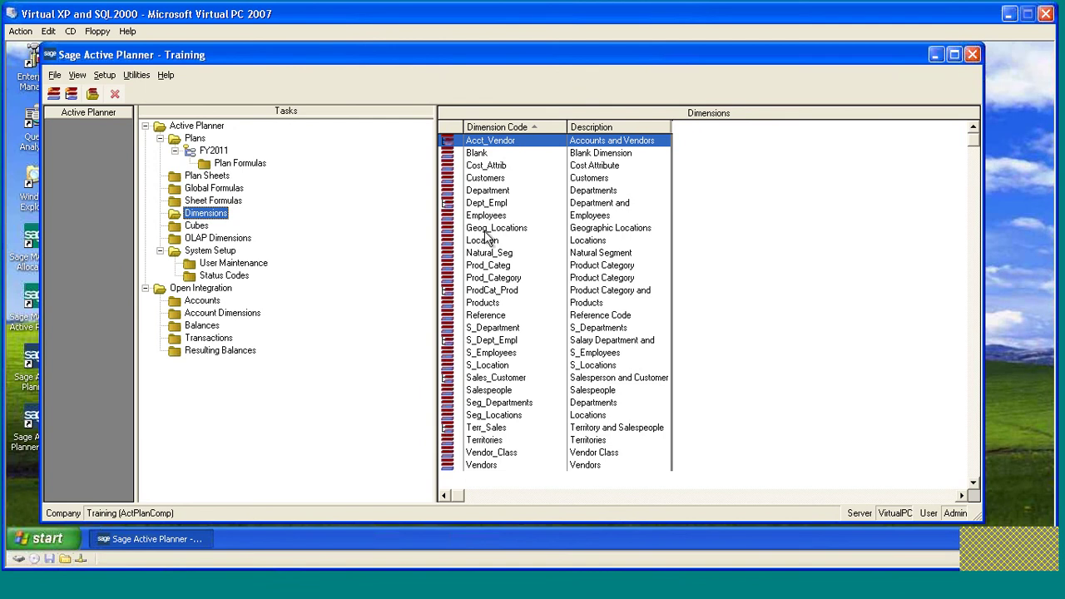
left_click(519, 178)
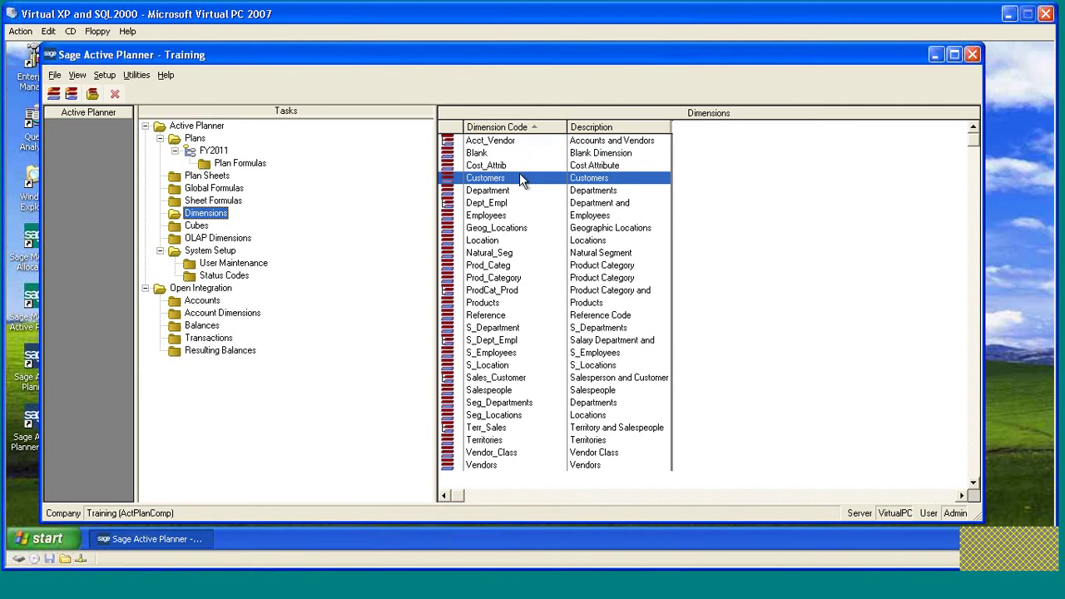
right_click(519, 172)
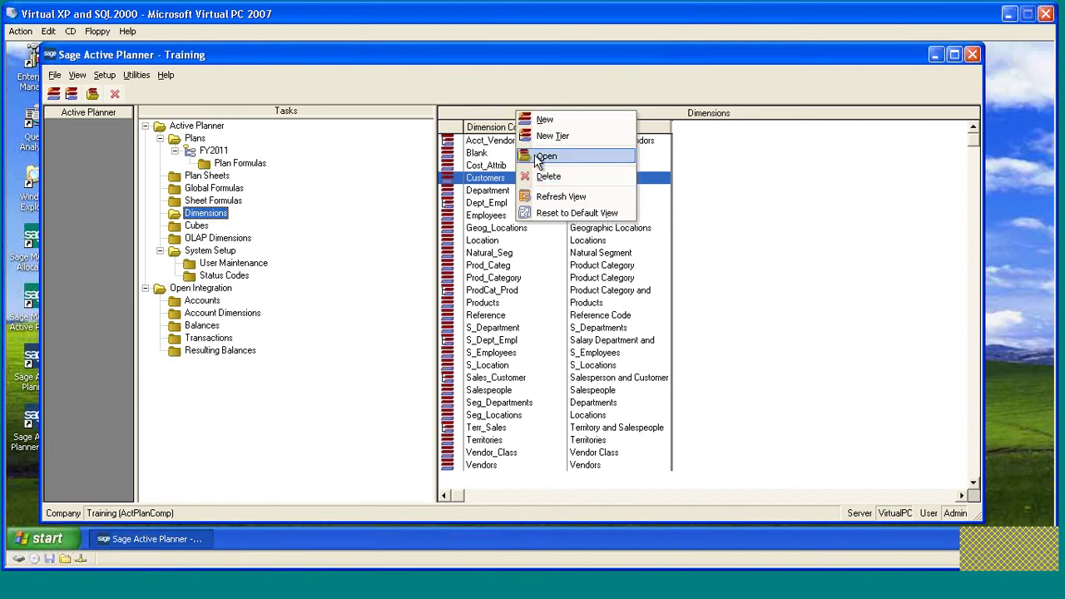
left_click(581, 118)
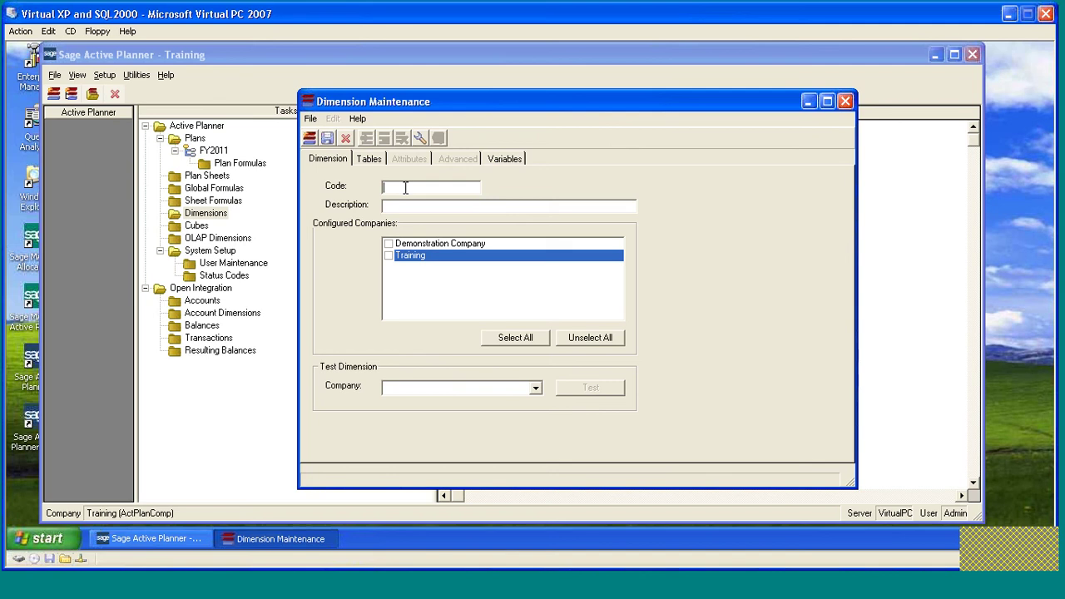
type("Seg1")
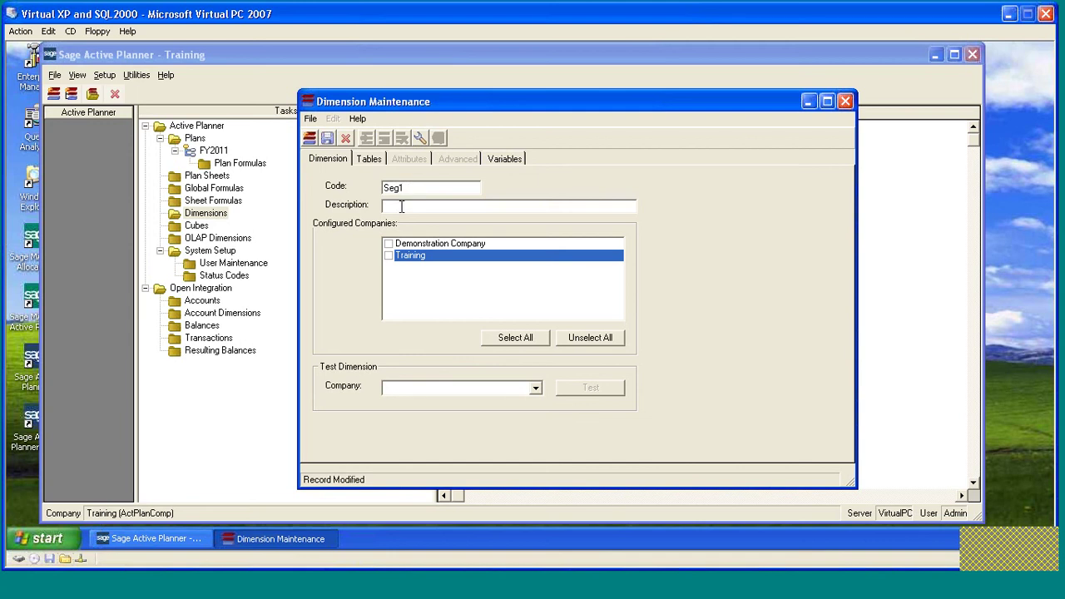
type("Seg1 Values")
left_click(388, 256)
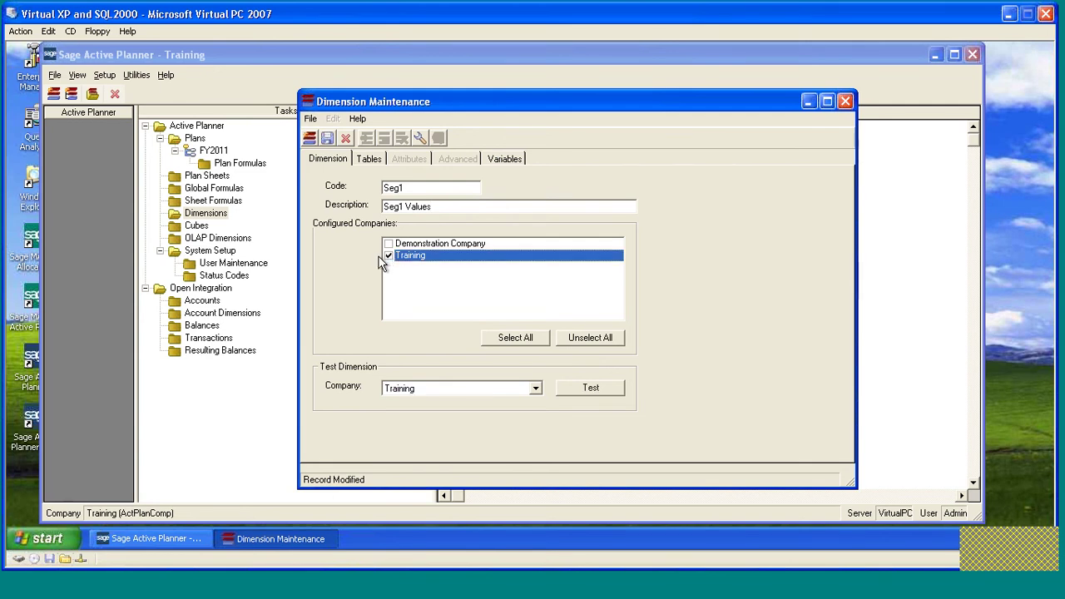
Start adding a table to the Seg1 dimension and browse the databases on the VIRTUALPC server in the table lookup.
left_click(368, 159)
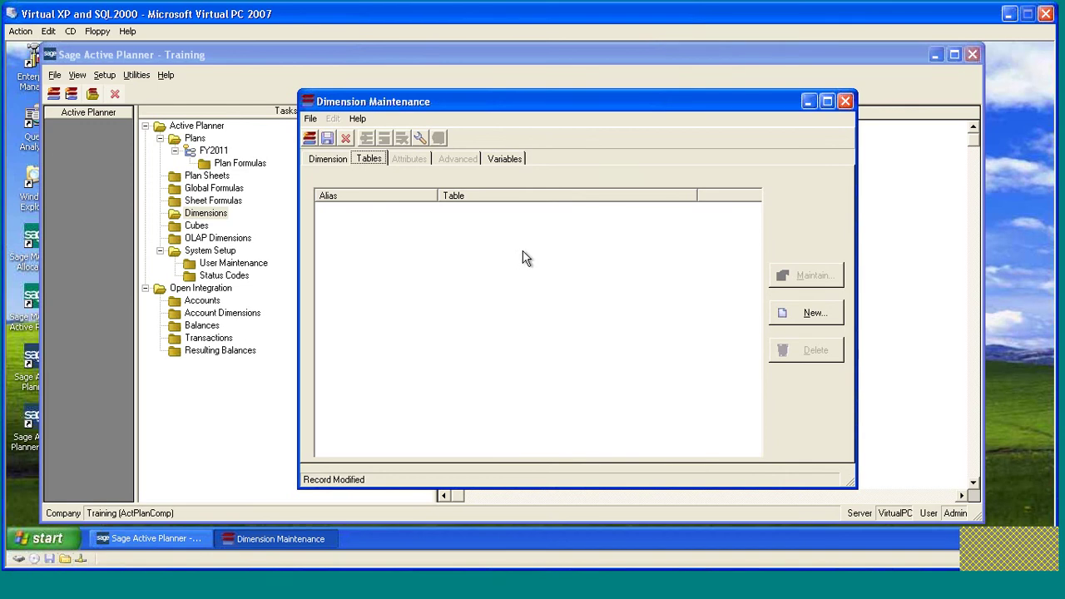
left_click(809, 313)
left_click_drag(571, 143, 582, 136)
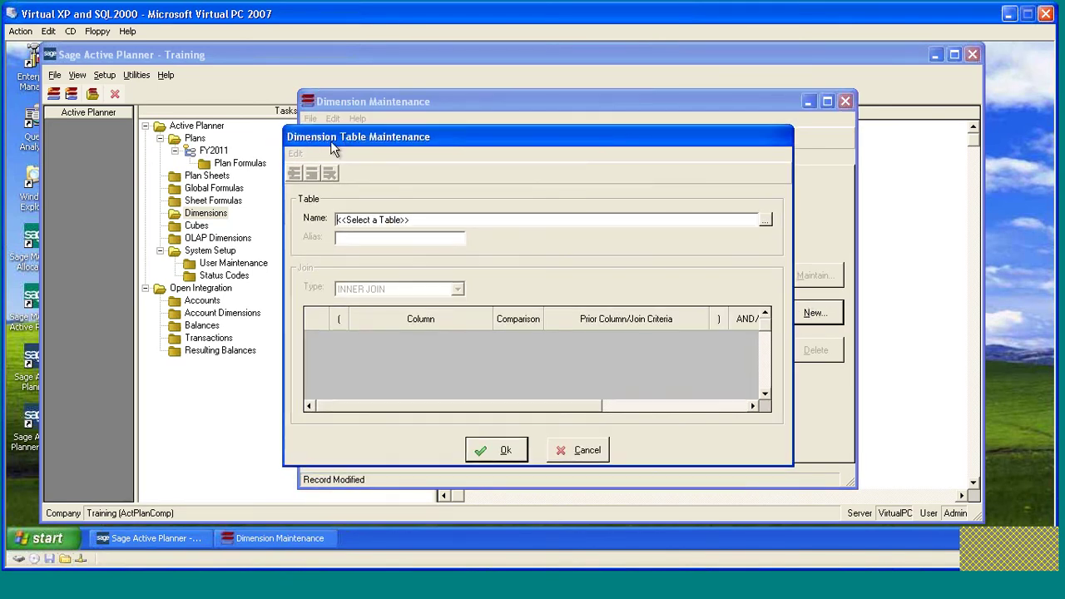
left_click(766, 224)
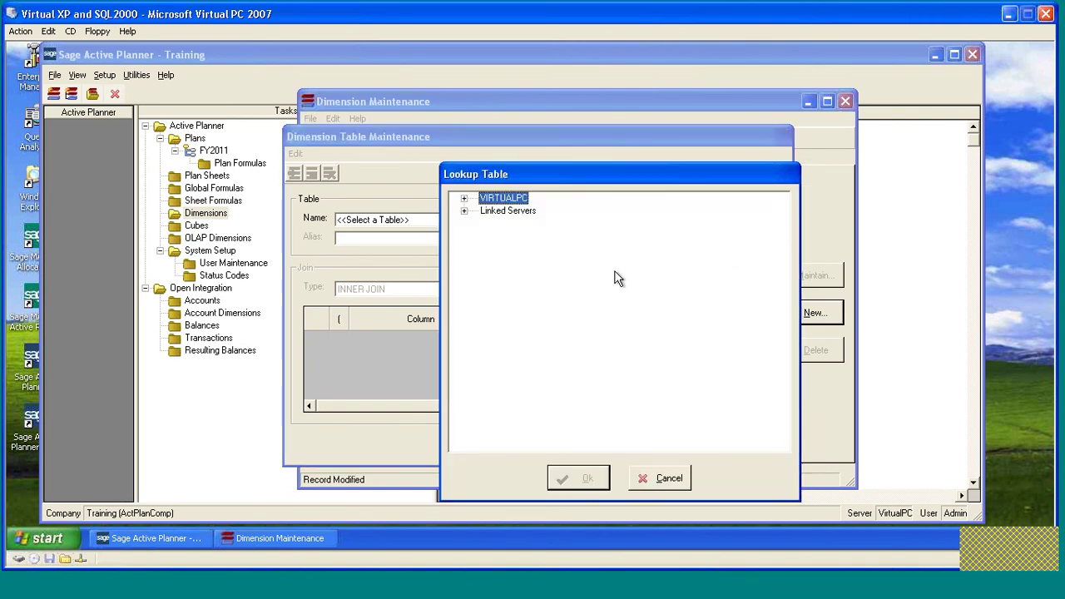
left_click_drag(634, 169, 633, 143)
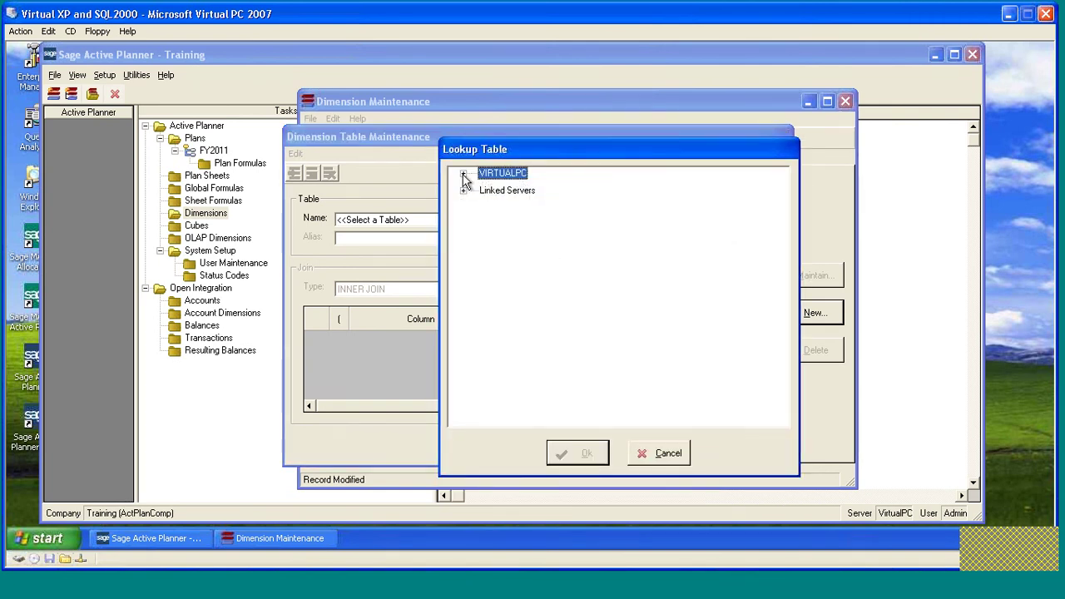
double_click(509, 174)
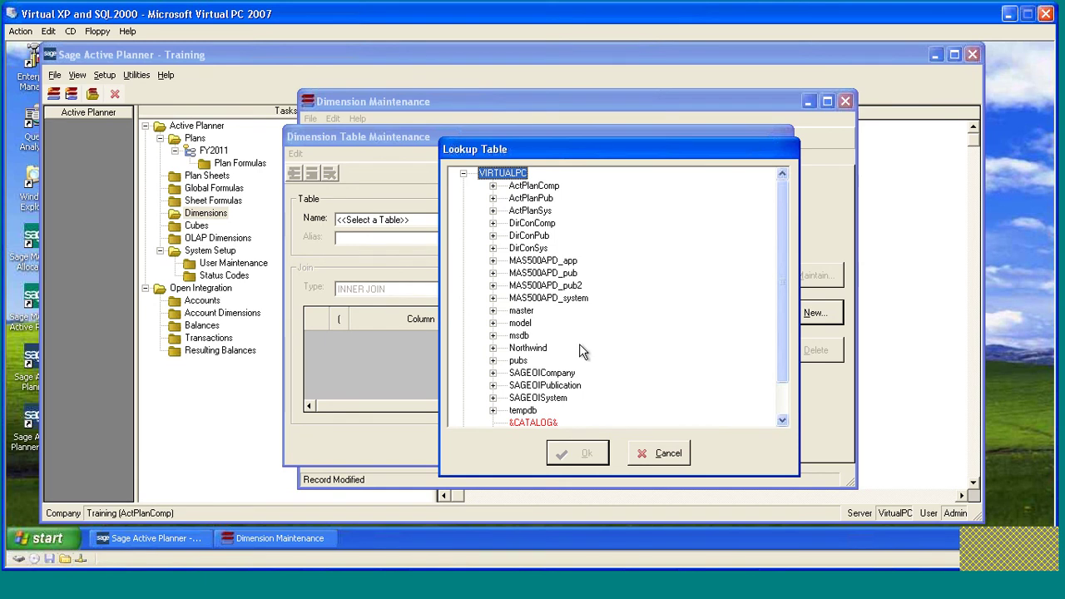
scroll(499, 250, "down", 1)
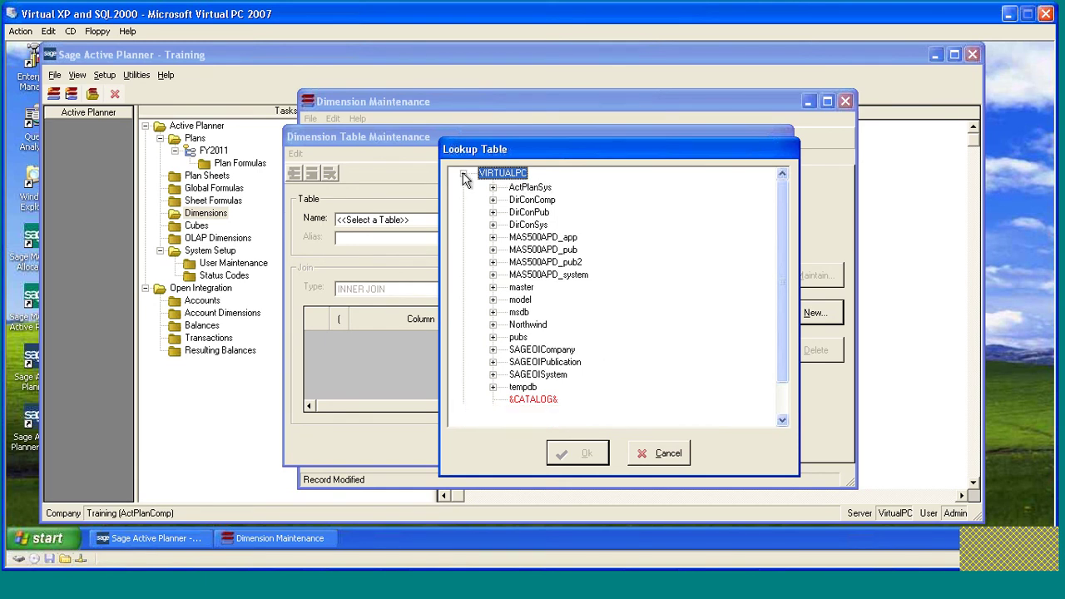
left_click(462, 173)
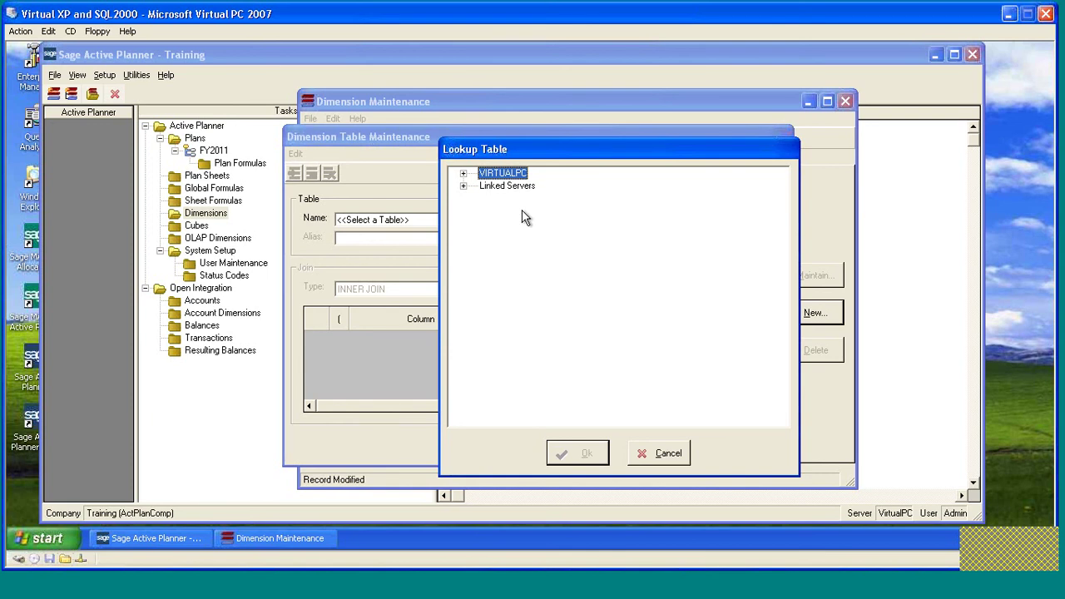
Choose the GL - Natural Segment table from the MB_DEMO_DATA linked server as the dimension's table.
left_click(464, 186)
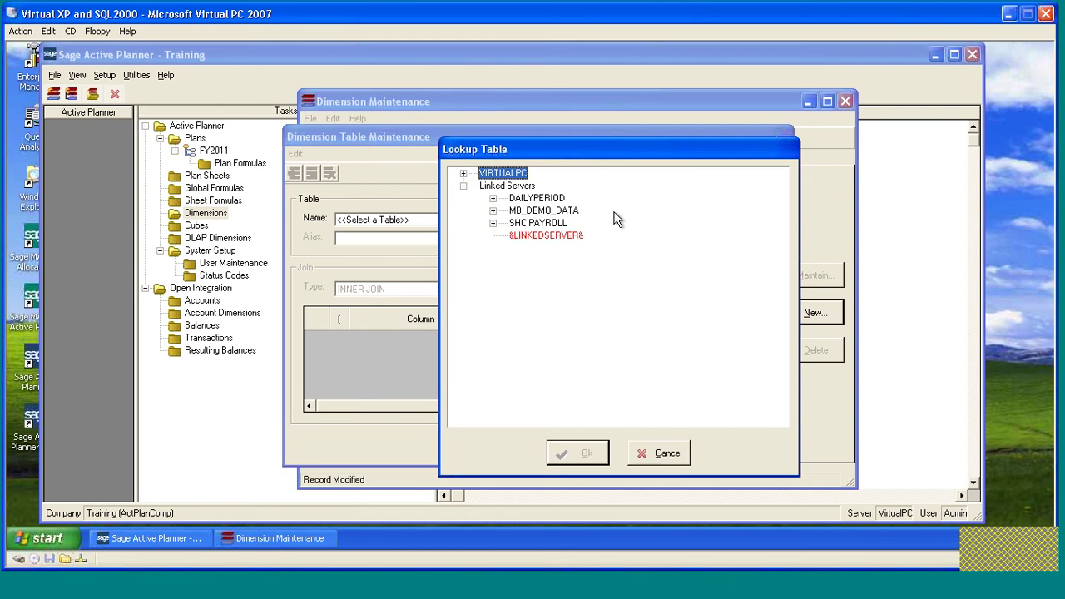
left_click(492, 212)
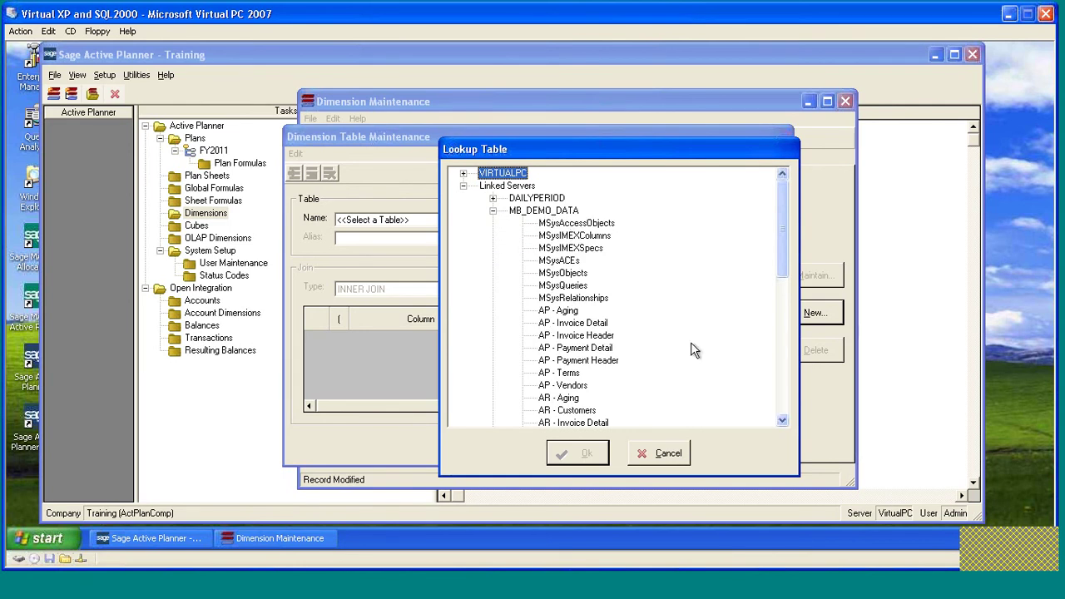
left_click_drag(784, 197, 784, 252)
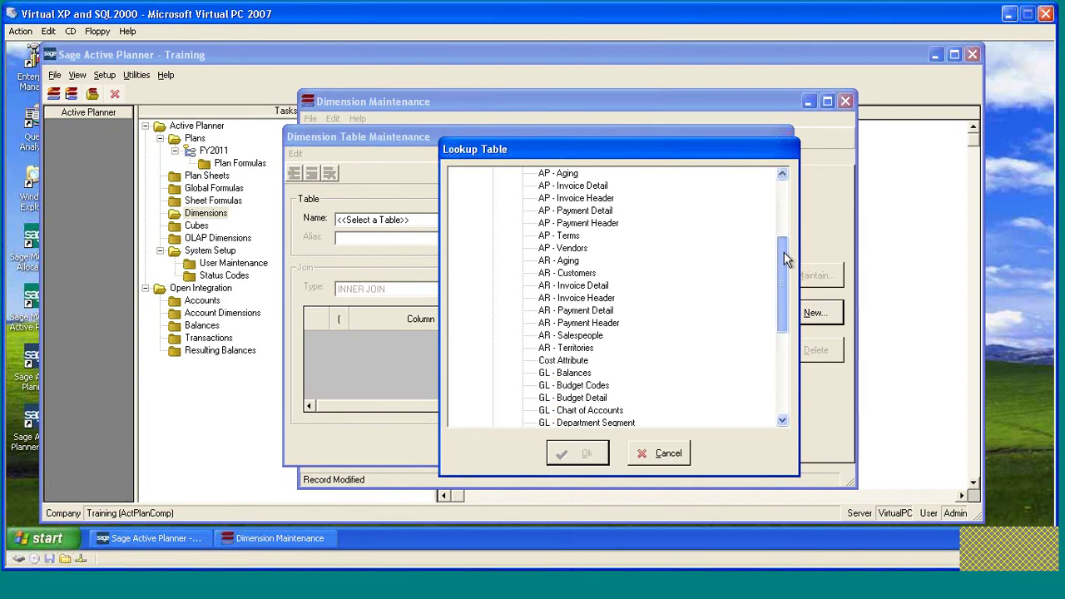
left_click_drag(783, 252, 783, 307)
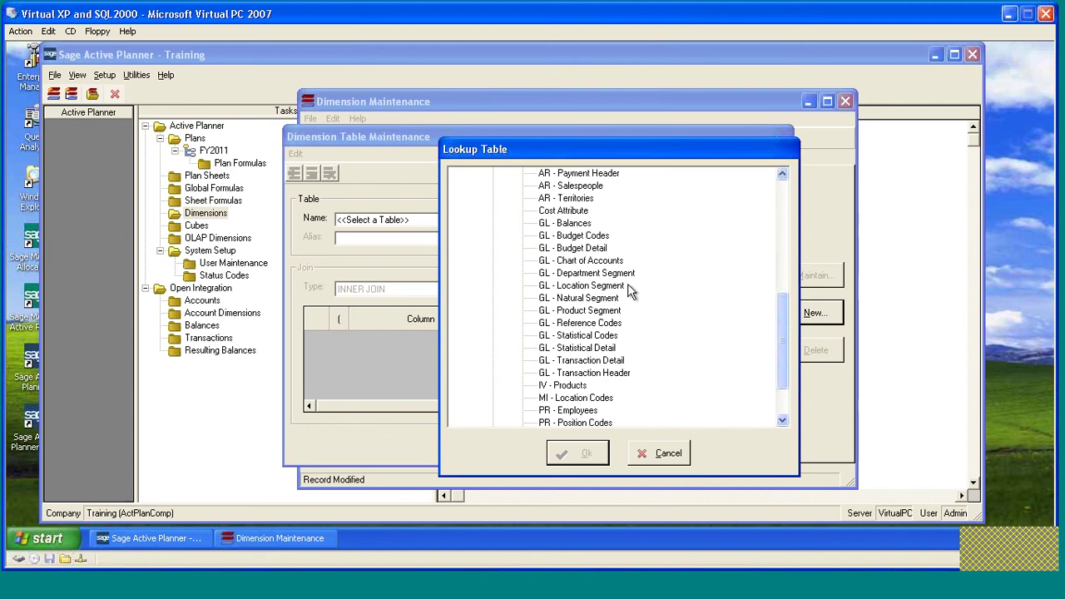
left_click(566, 300)
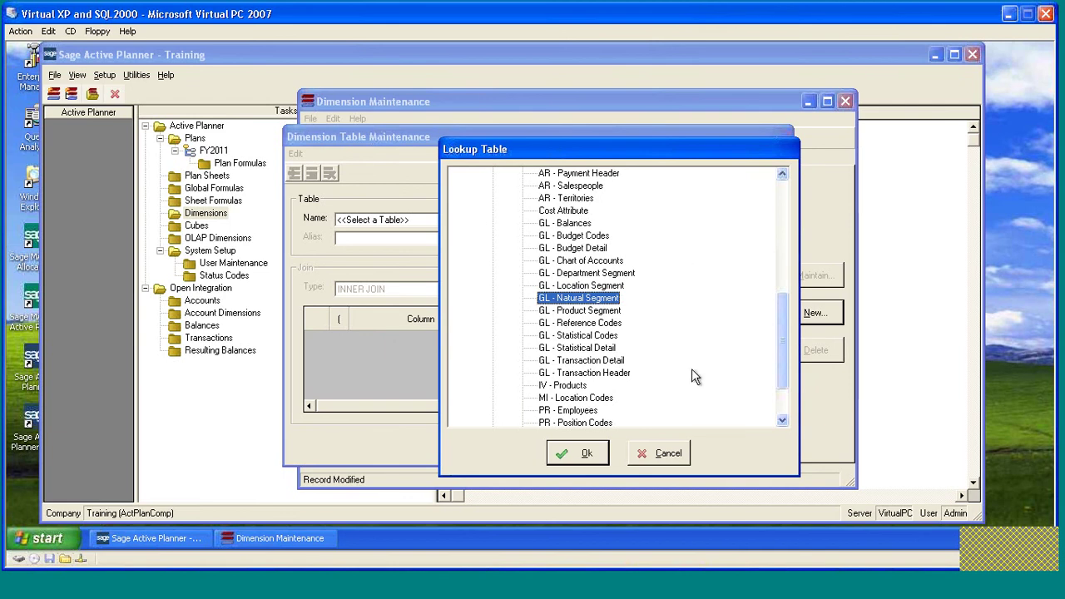
left_click(588, 456)
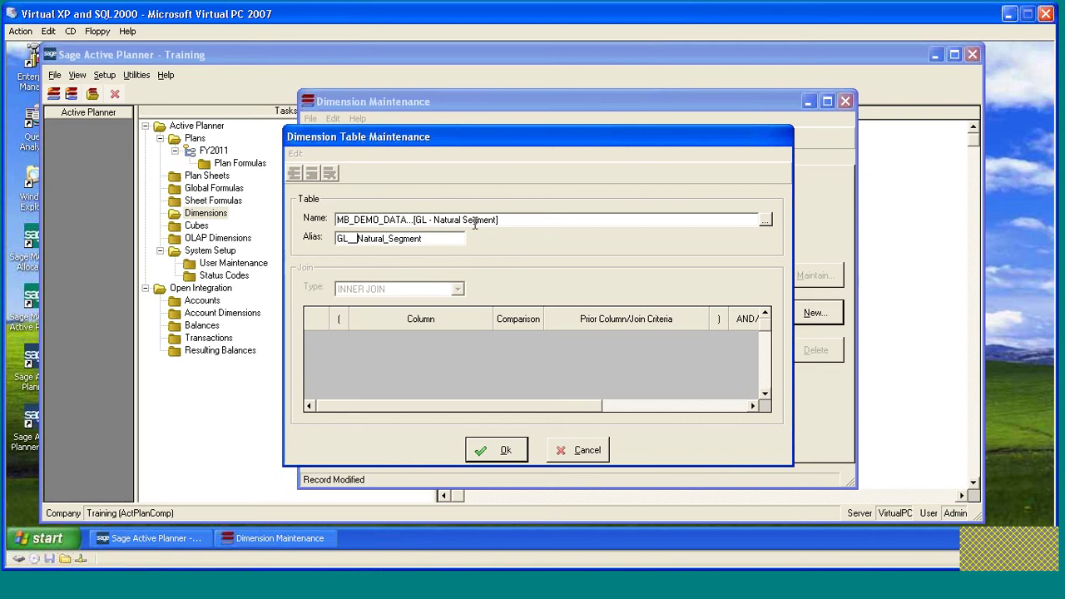
Shorten the table's alias to Seg1 and accept the table definition.
key("BackSpace")
key("BackSpace")
key("BackSpace")
key("BackSpace")
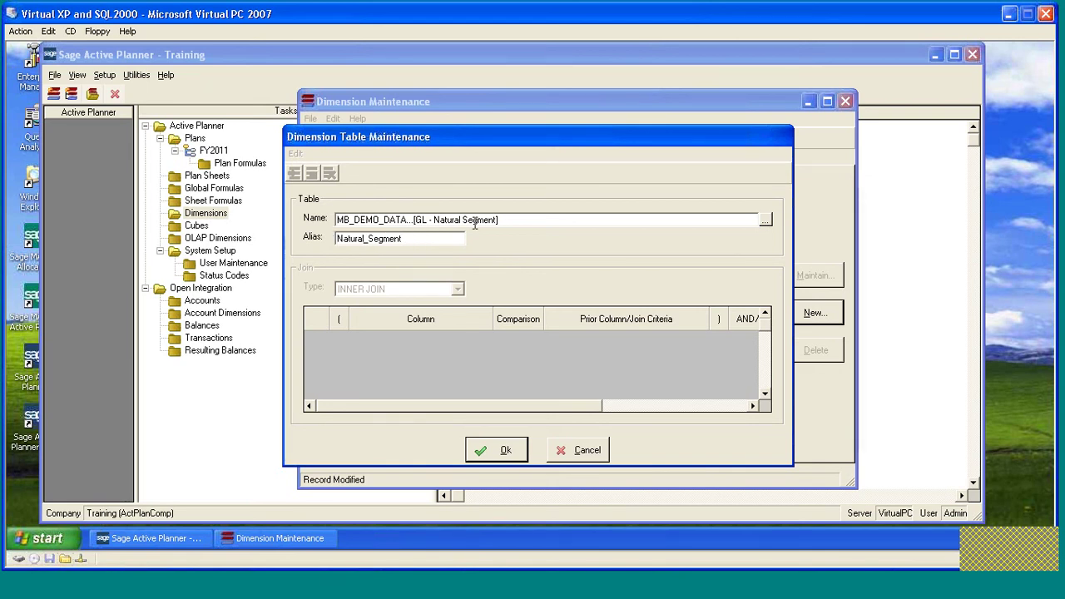
key("Right")
key("Right")
key("Right")
key("Right")
key("Right")
key("BackSpace")
key("BackSpace")
key("BackSpace")
key("BackSpace")
key("BackSpace")
key("BackSpace")
key("BackSpace")
key("BackSpace")
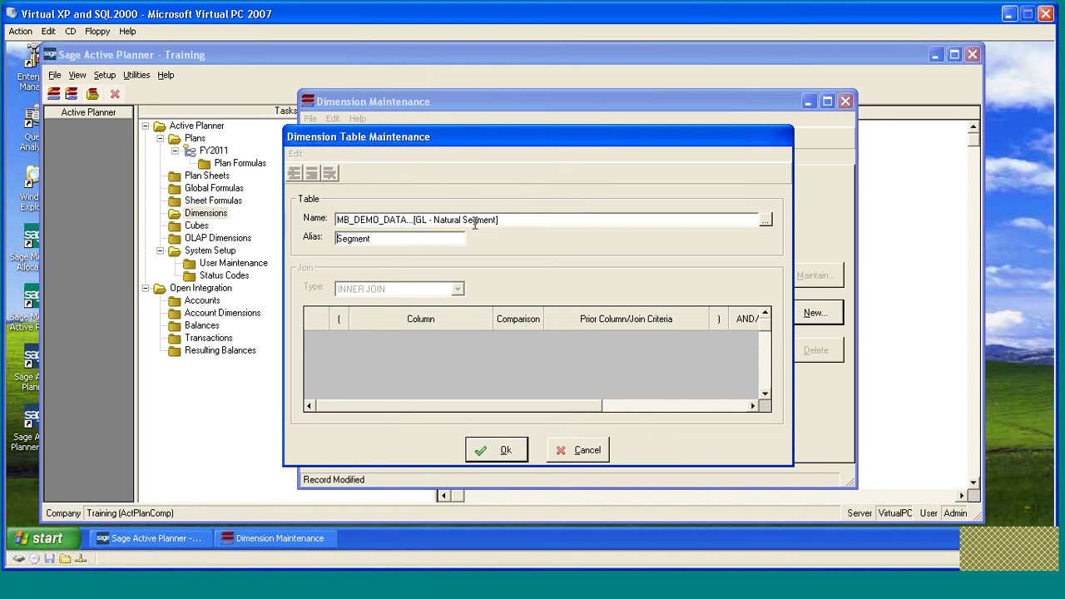
left_click(393, 238)
key("BackSpace")
key("BackSpace")
key("BackSpace")
key("BackSpace")
type("1")
left_click(484, 450)
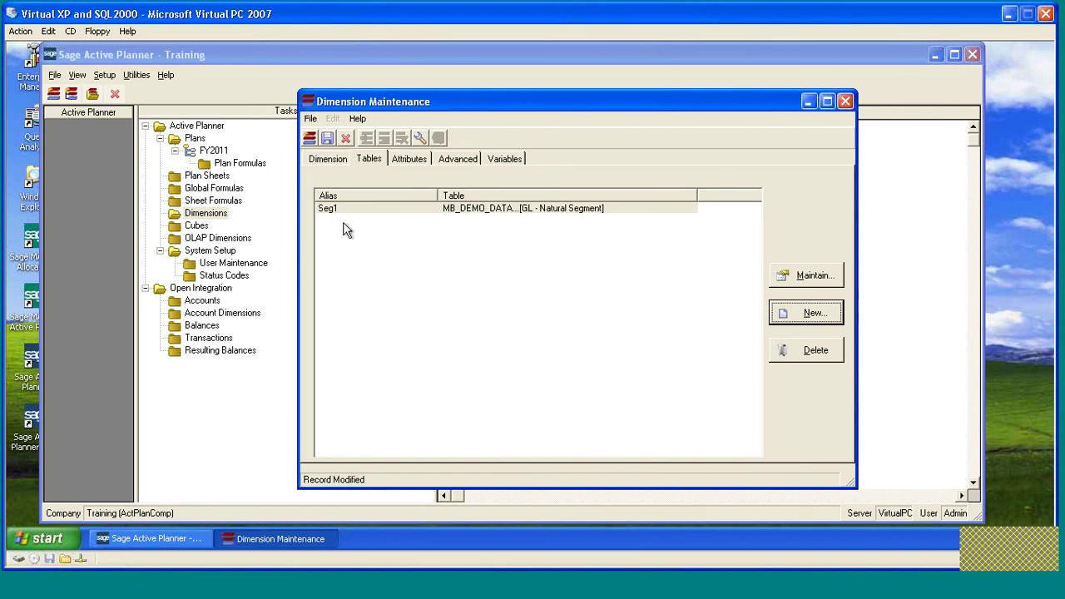
Name the dimension's Key attribute Seg1Key and its Description attribute Seg1Desc.
left_click(414, 160)
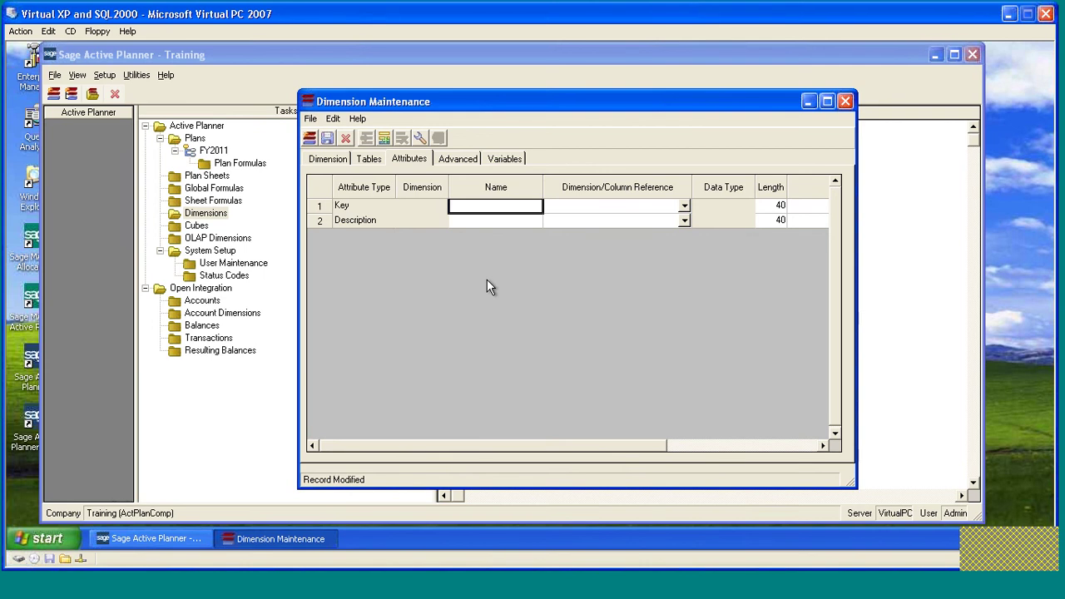
type("Seg1Key")
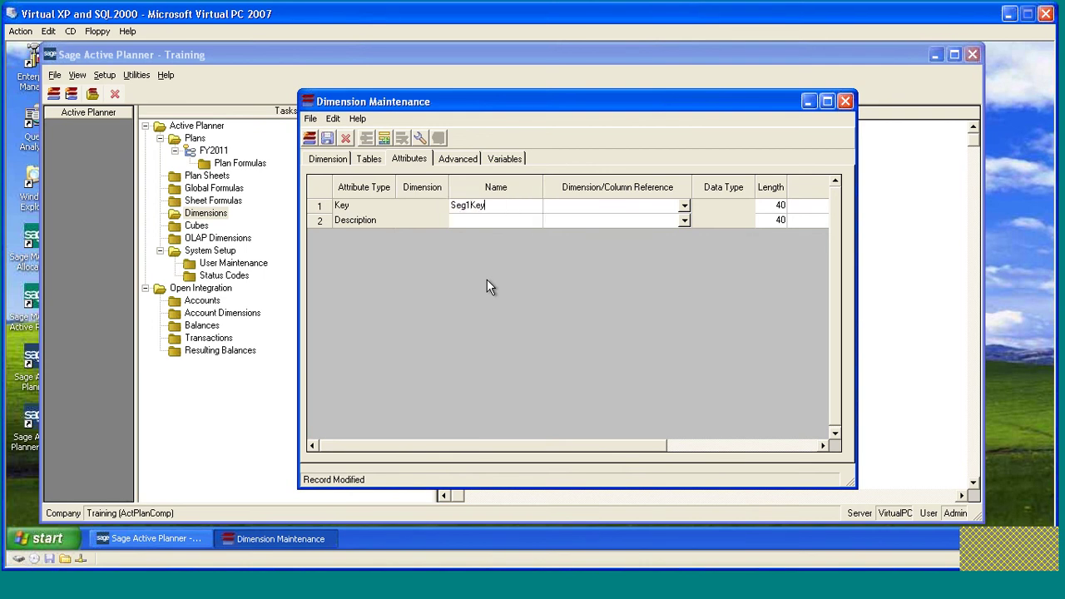
key("Down")
type("Seg1Desc")
Map the Key attribute to column Seg1.seg_code and the Description attribute to Seg1.description.
left_click(684, 208)
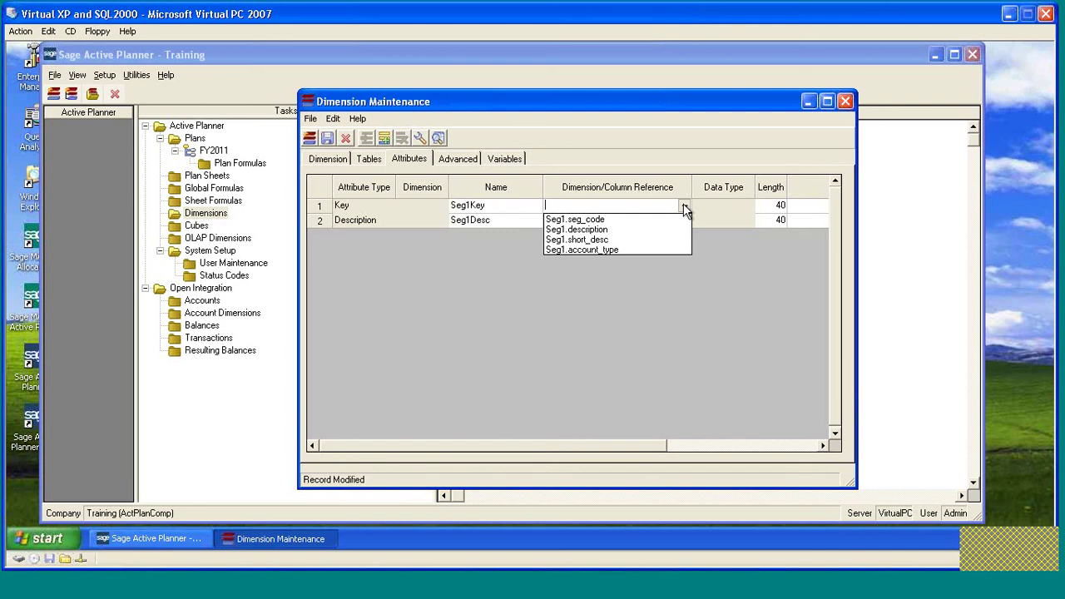
left_click(587, 221)
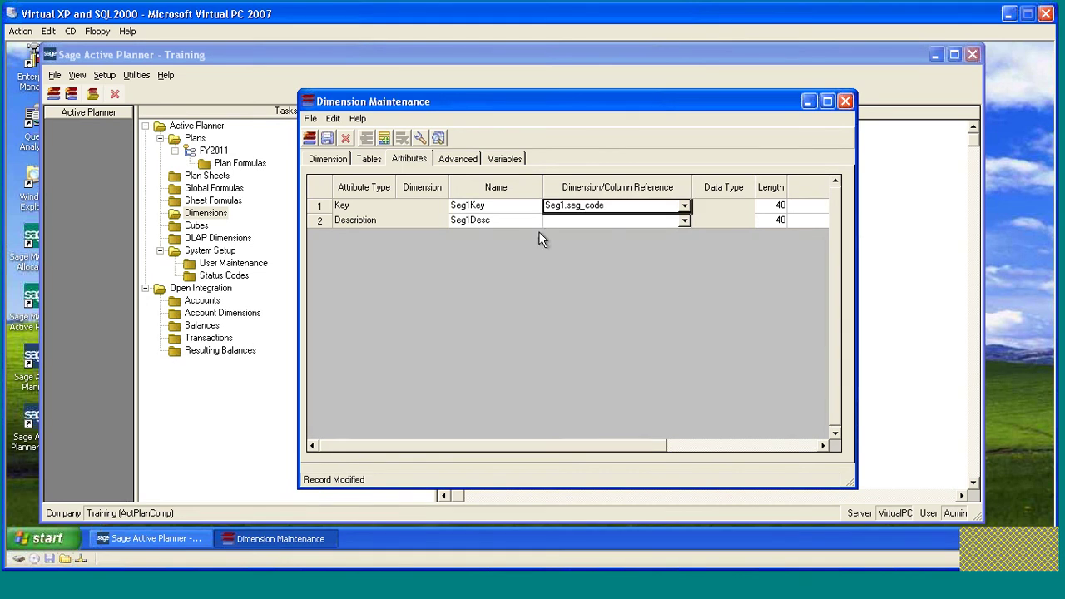
left_click(684, 221)
left_click(683, 221)
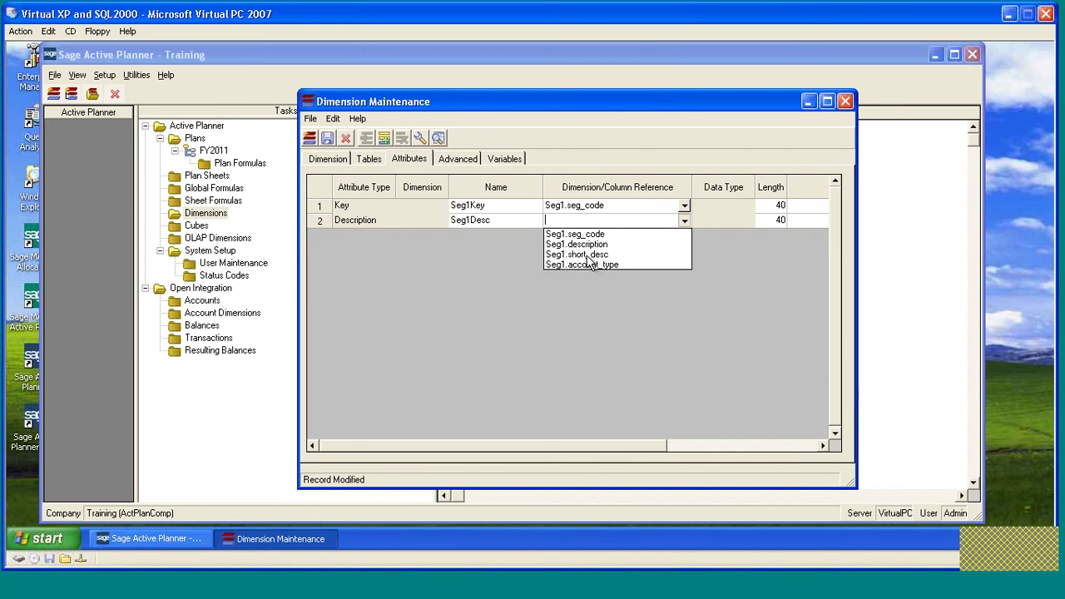
left_click(578, 245)
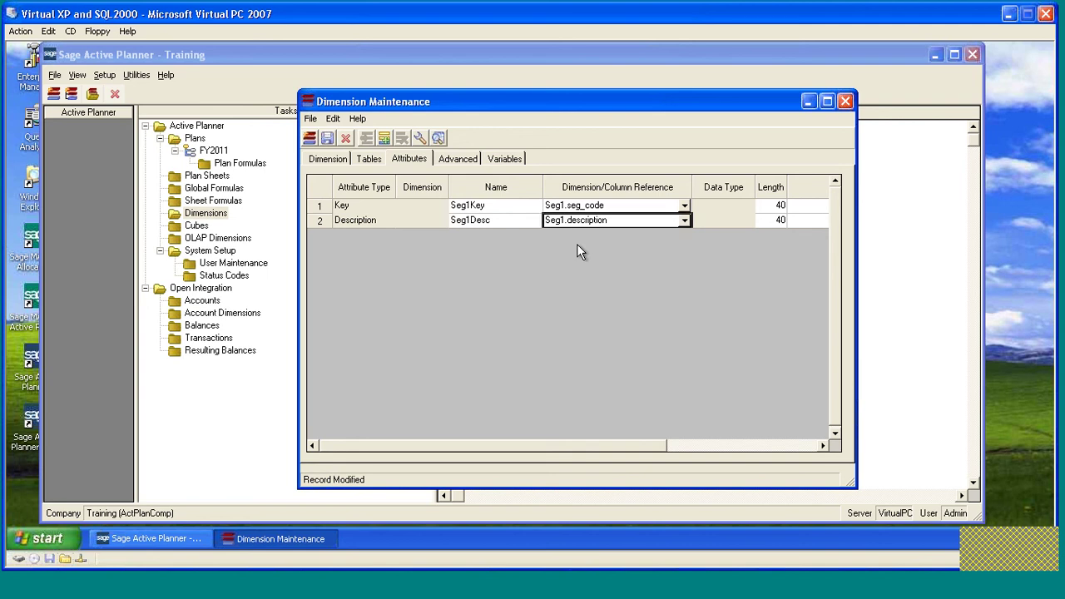
Test the dimension's query, review the returned keys and descriptions through the end of the list, and dismiss the results.
left_click(422, 136)
left_click(497, 421)
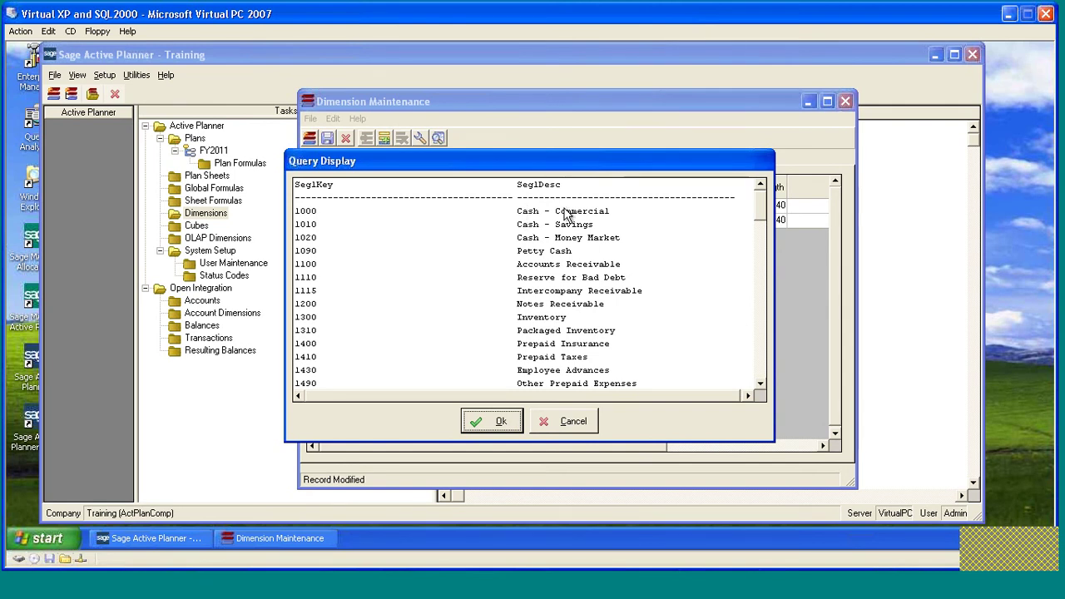
left_click_drag(762, 212, 757, 385)
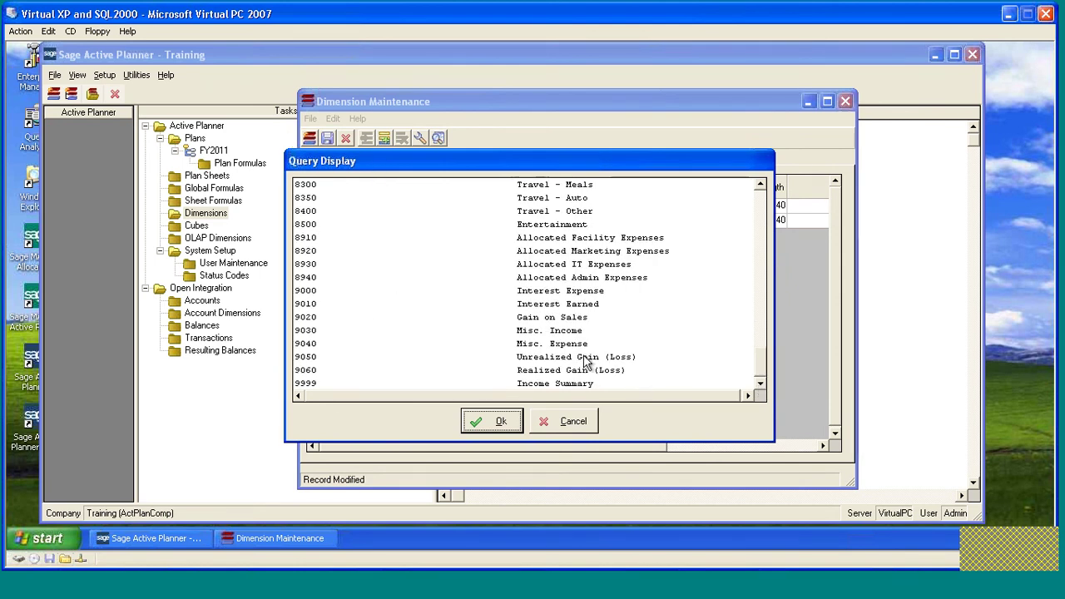
left_click(559, 426)
Try mapping the Description attribute to Seg1.short_desc, test the query through the end of the list, and dismiss the results.
left_click(684, 220)
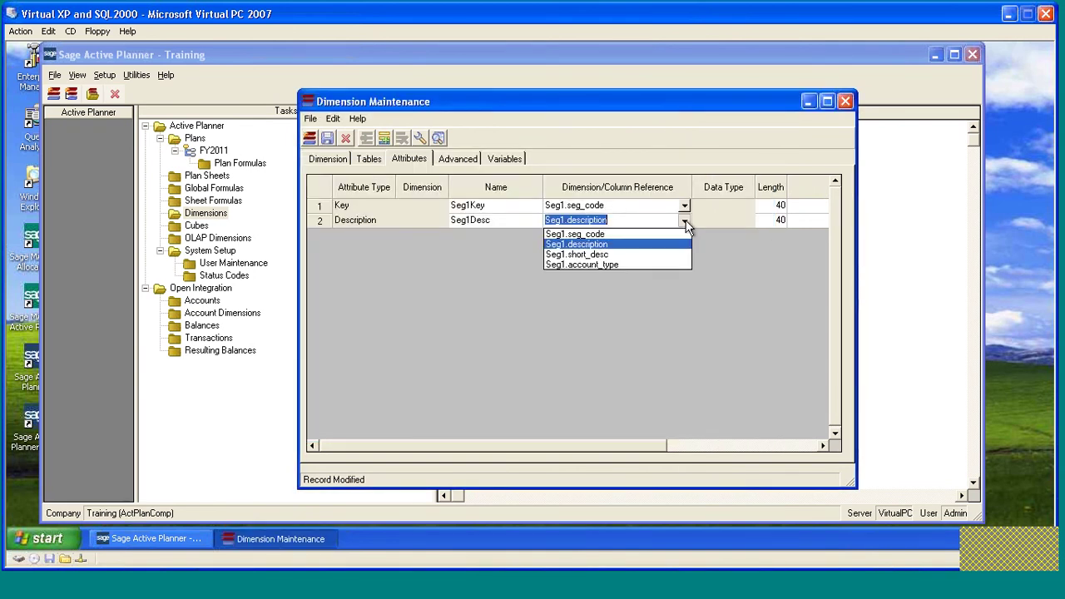
left_click(585, 254)
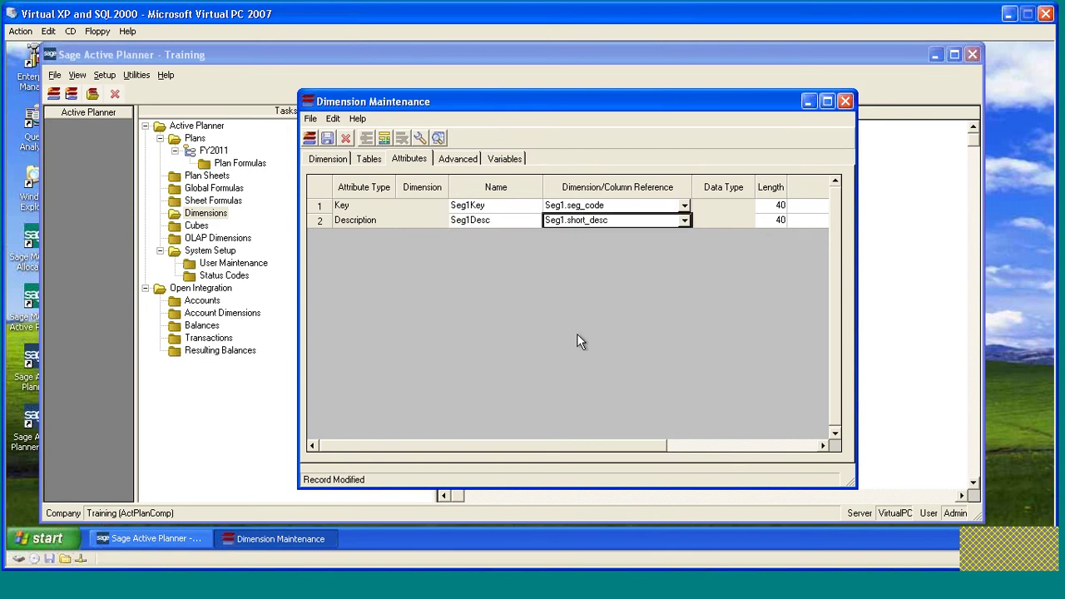
left_click(422, 138)
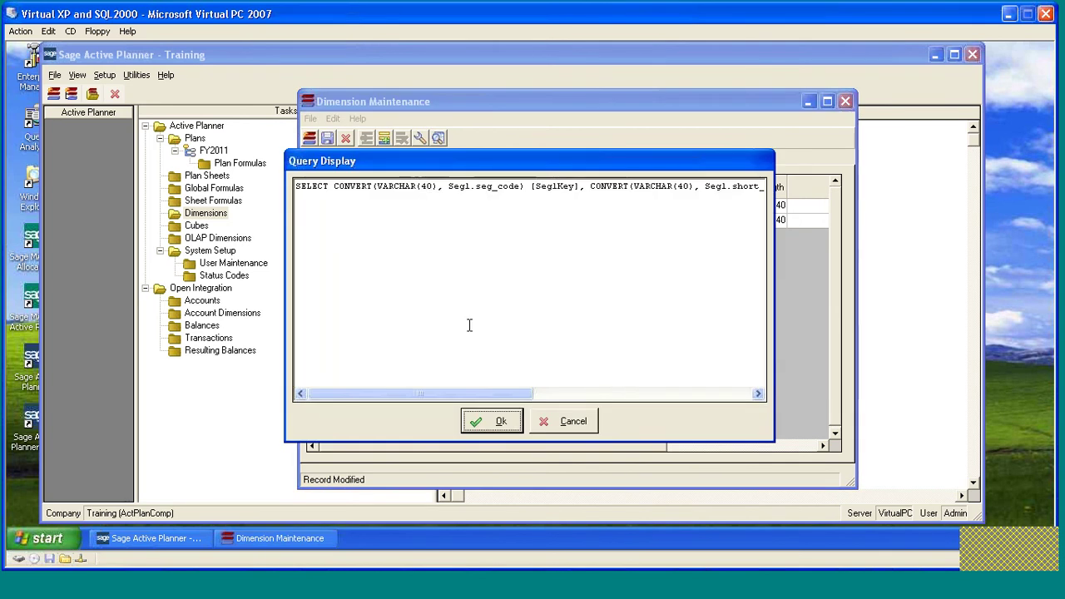
left_click(499, 422)
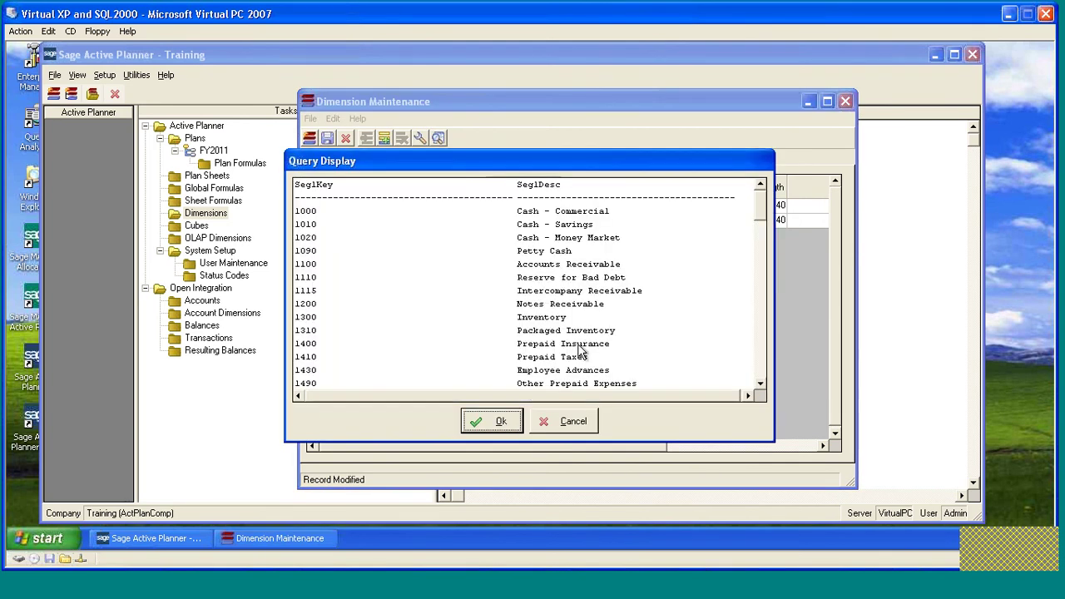
left_click_drag(767, 208, 764, 378)
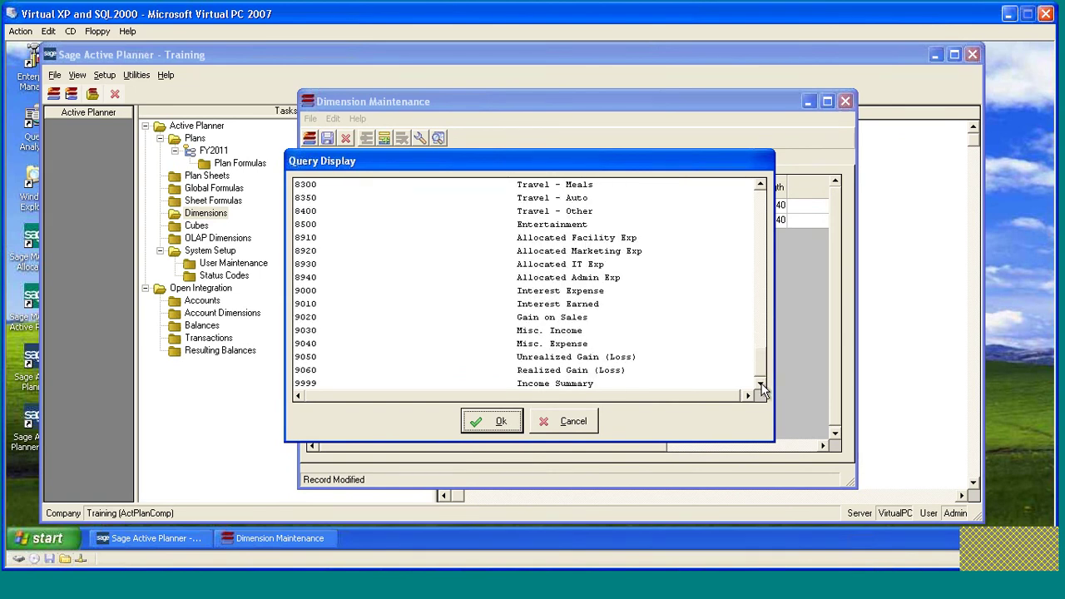
left_click(571, 422)
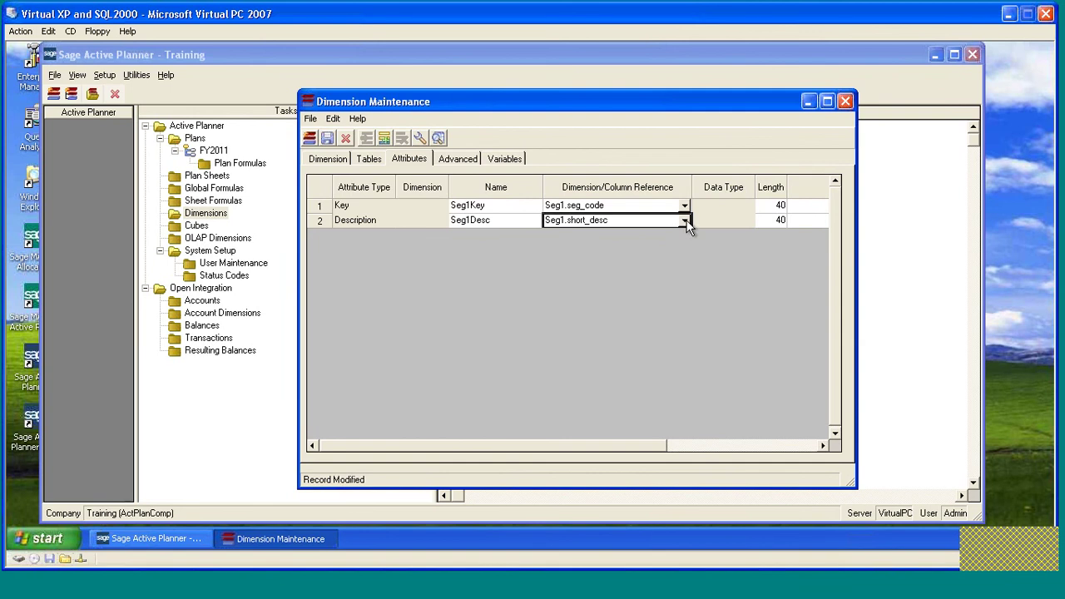
Map the Description attribute back to Seg1.description, run the dimension's query again, and close the results after reviewing the full list.
left_click(683, 220)
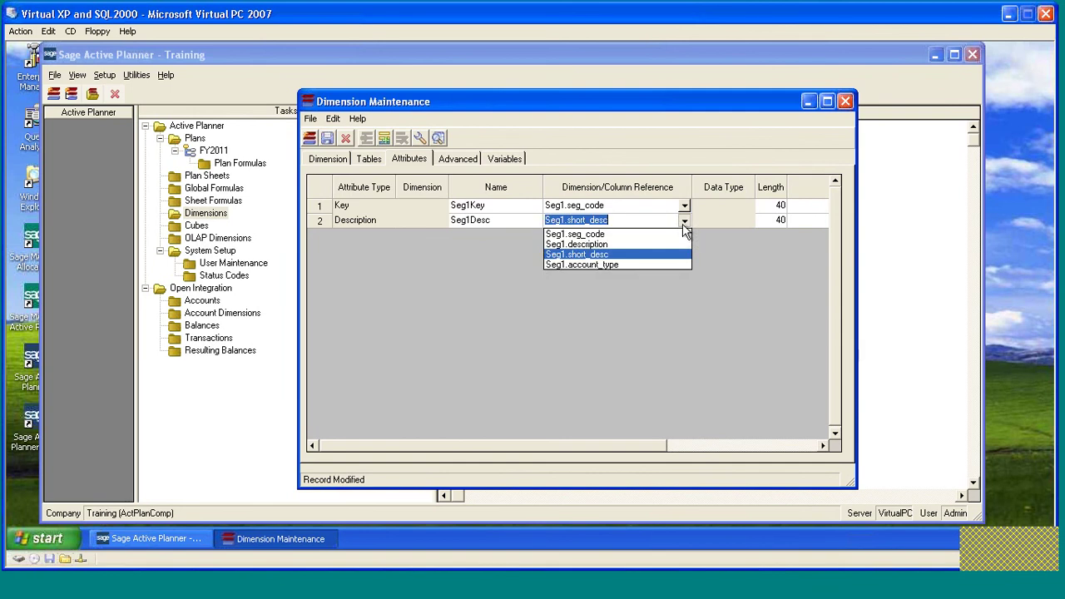
left_click(572, 244)
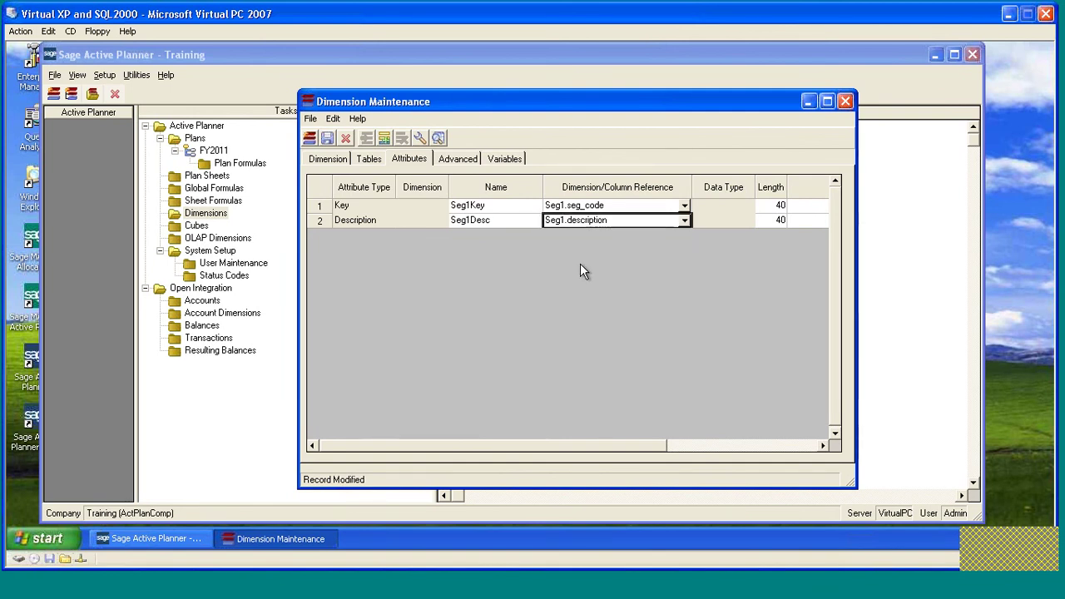
left_click(420, 138)
left_click(494, 421)
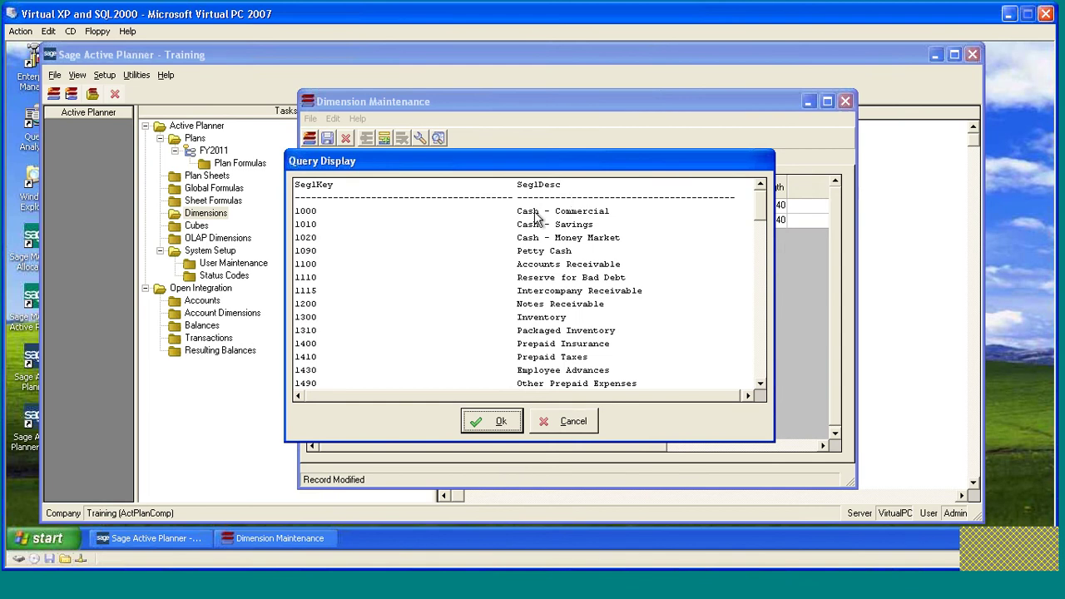
left_click_drag(757, 216, 760, 376)
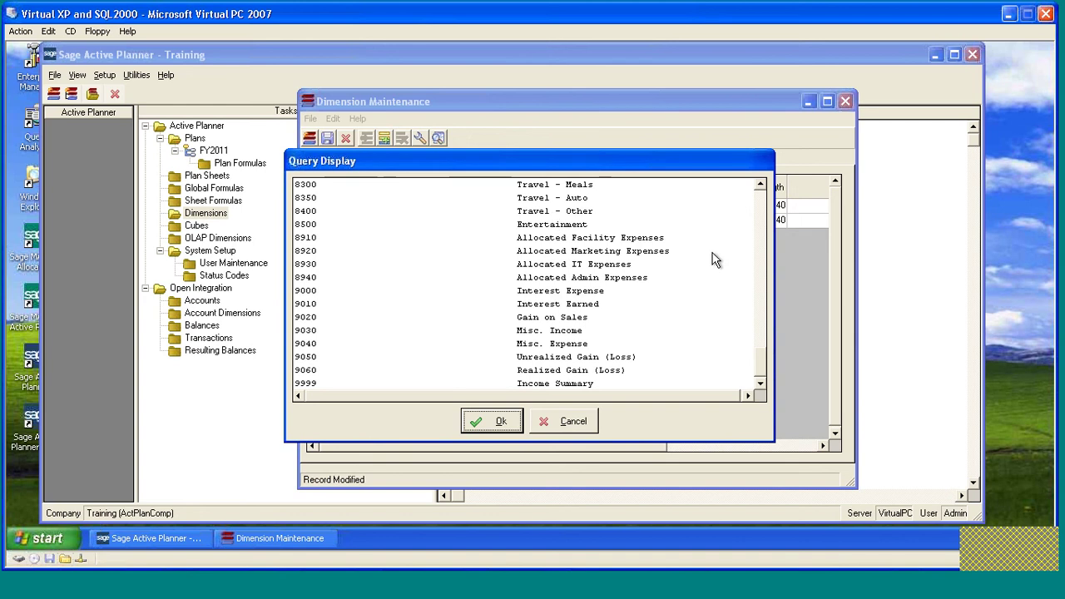
left_click(568, 422)
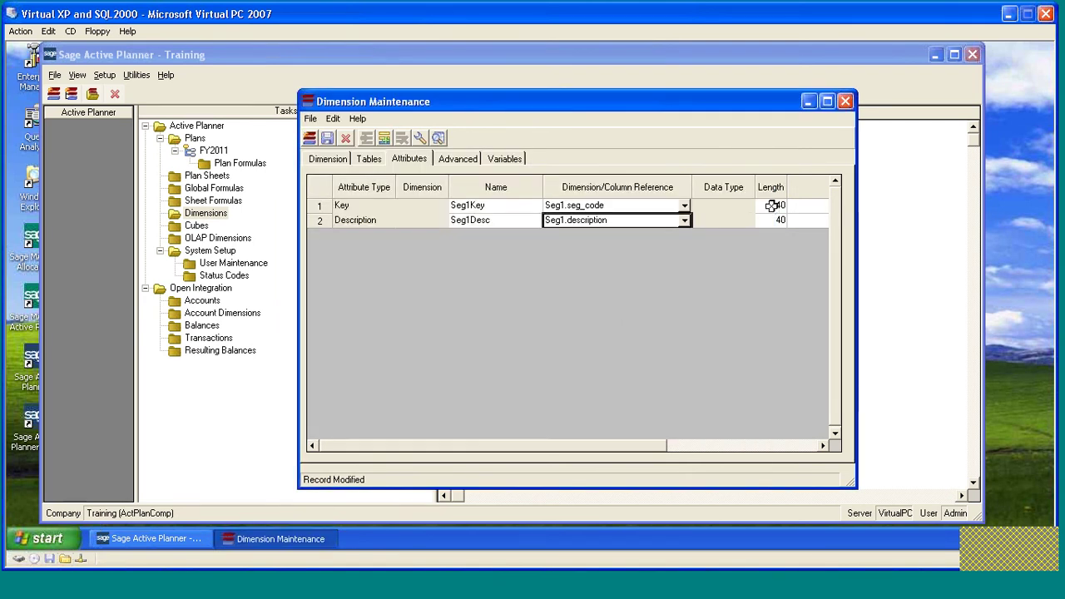
Set the Key attribute's length to 4 and test the query to review the shortened key column.
left_click(772, 205)
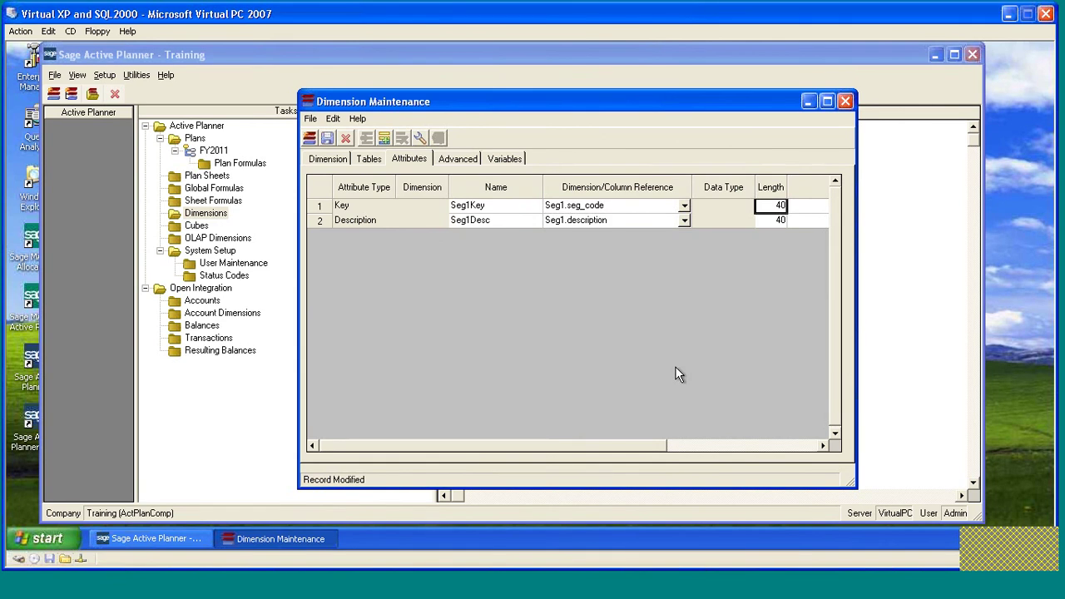
type("4")
left_click(768, 220)
left_click(420, 138)
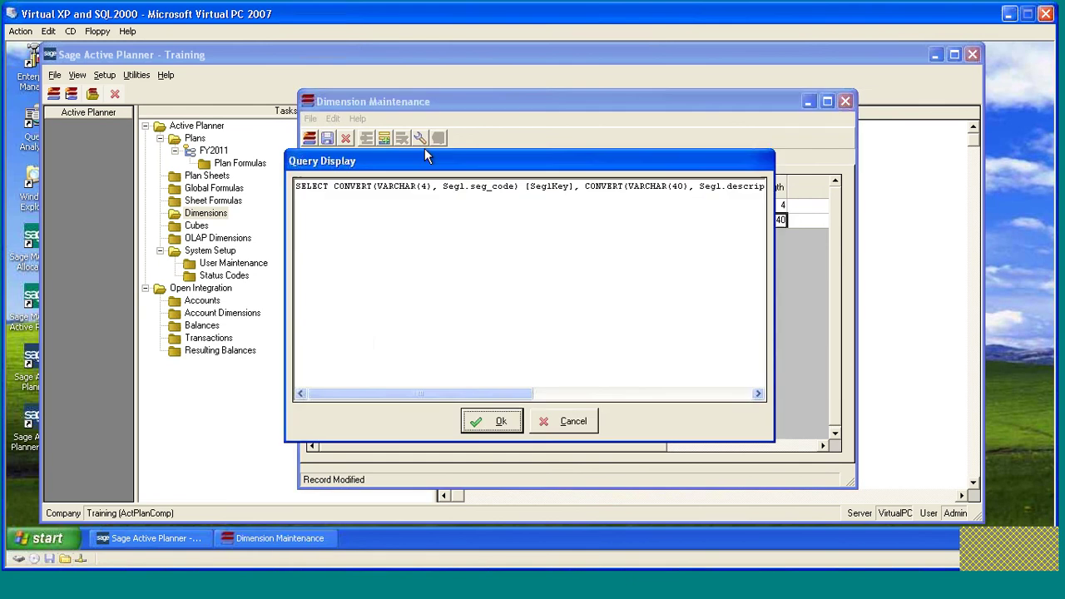
left_click(487, 420)
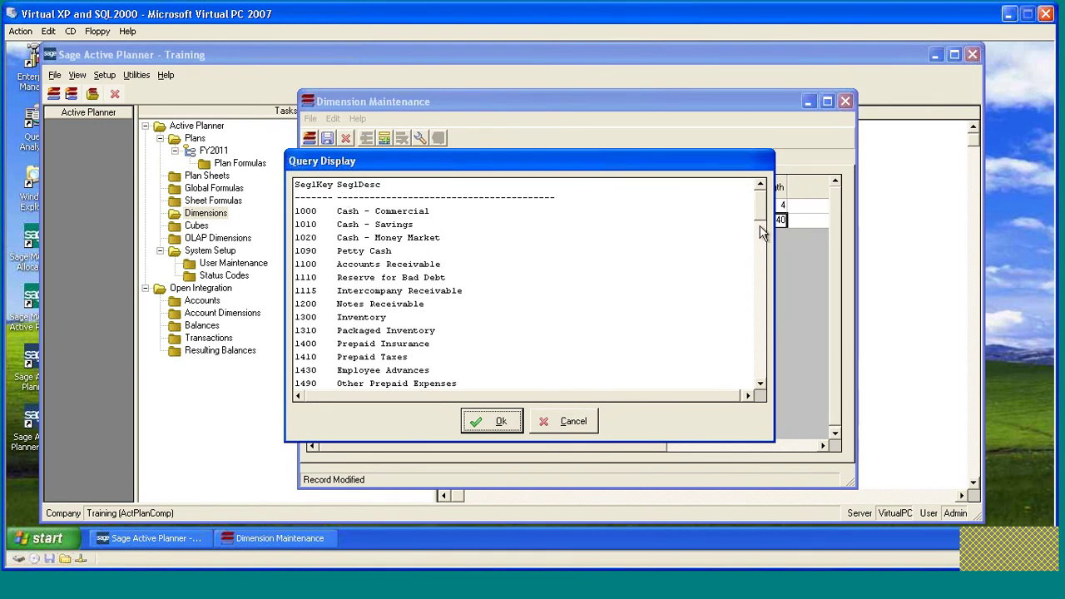
left_click_drag(757, 211, 761, 376)
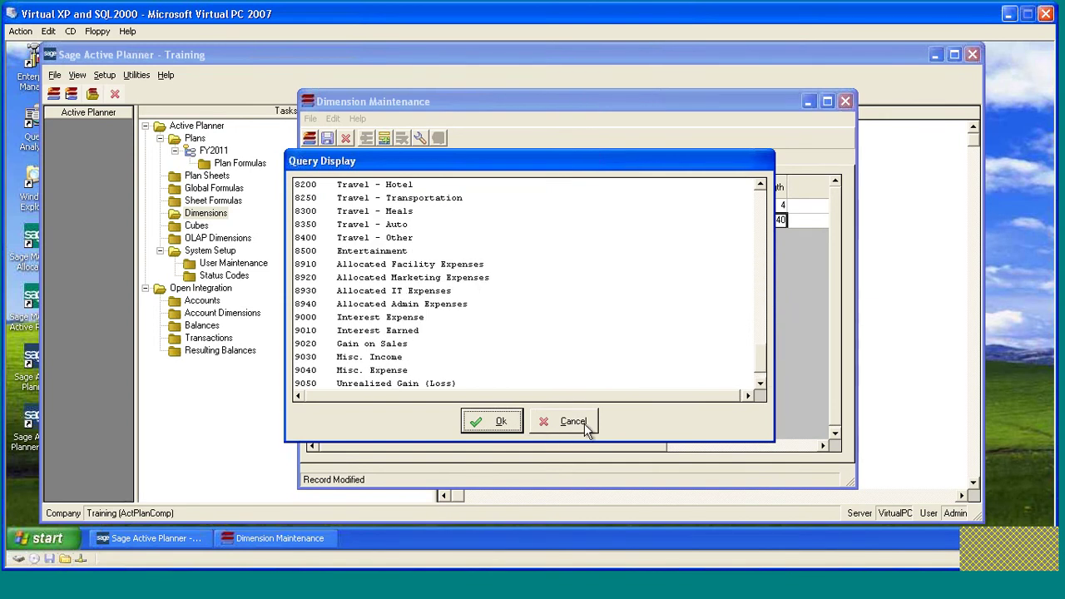
left_click(500, 423)
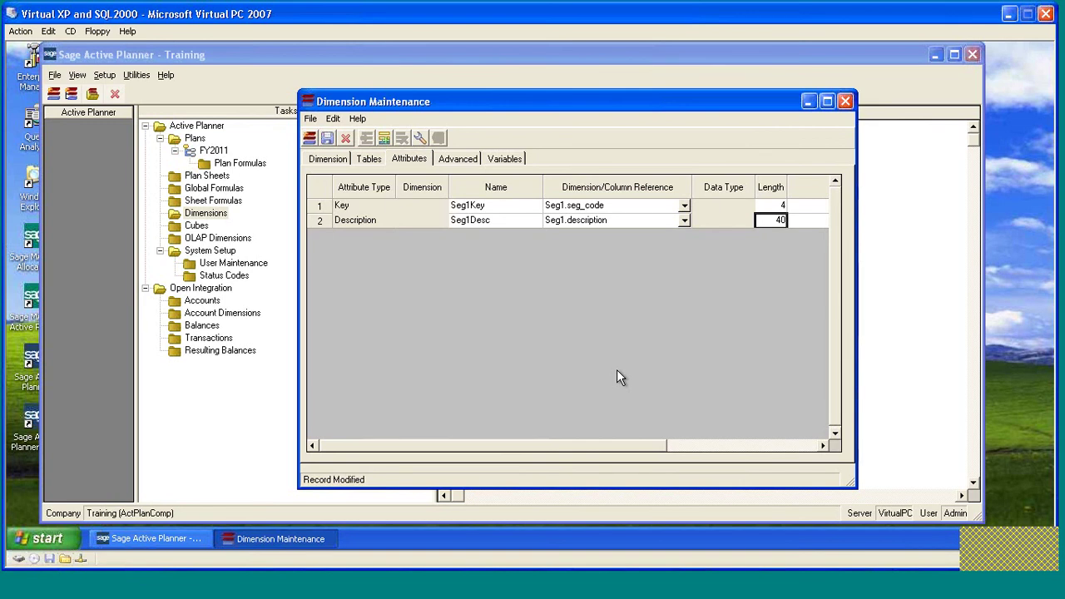
Add a Standard Attribute named AcctType and map it to column Seg1.account_type.
left_click_drag(606, 97, 594, 84)
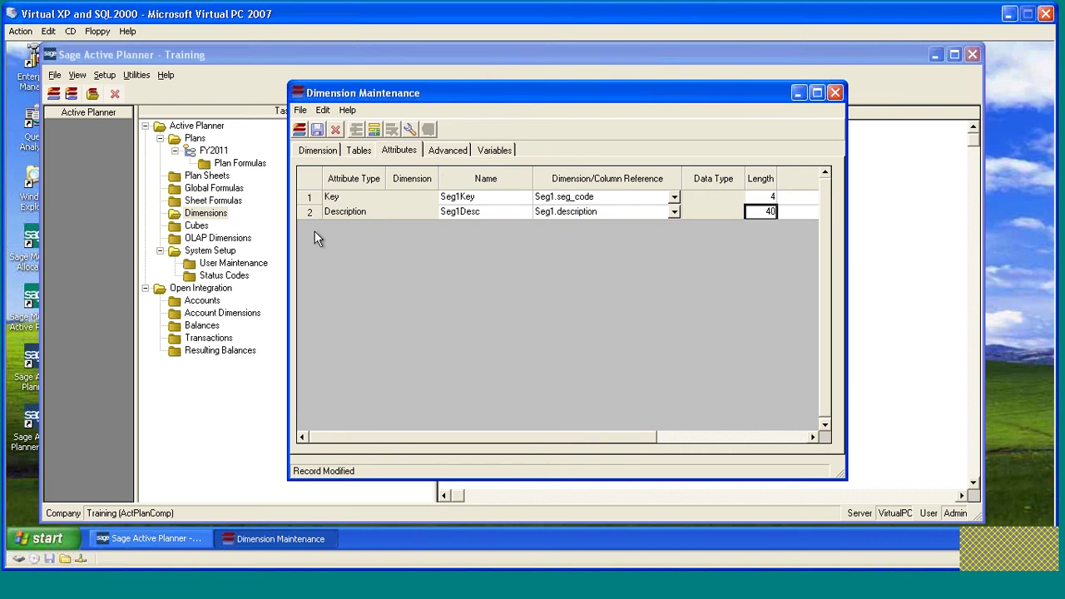
left_click(375, 131)
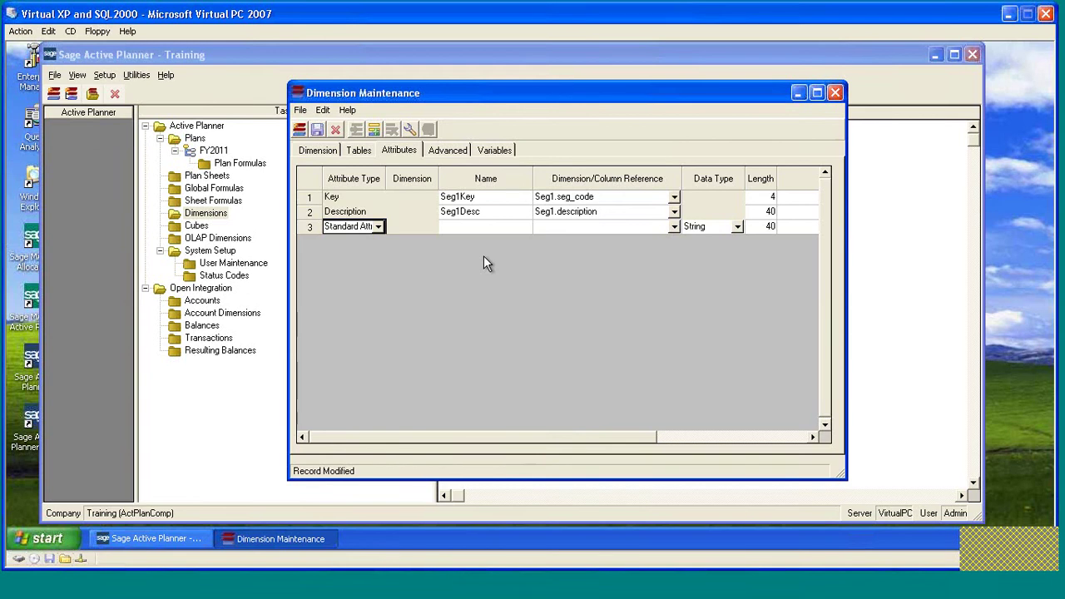
left_click(524, 224)
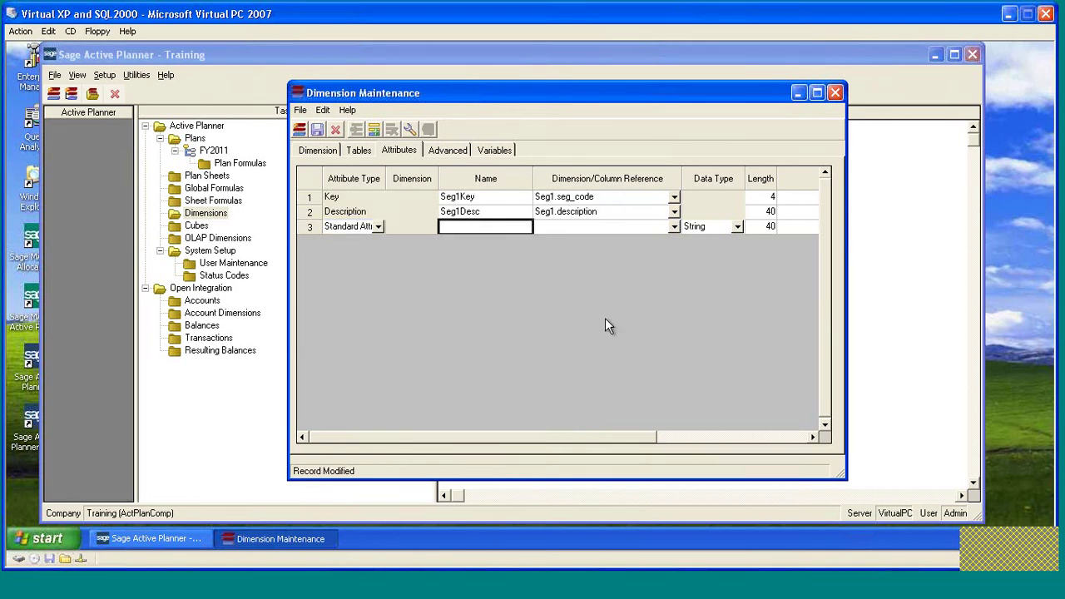
left_click(674, 228)
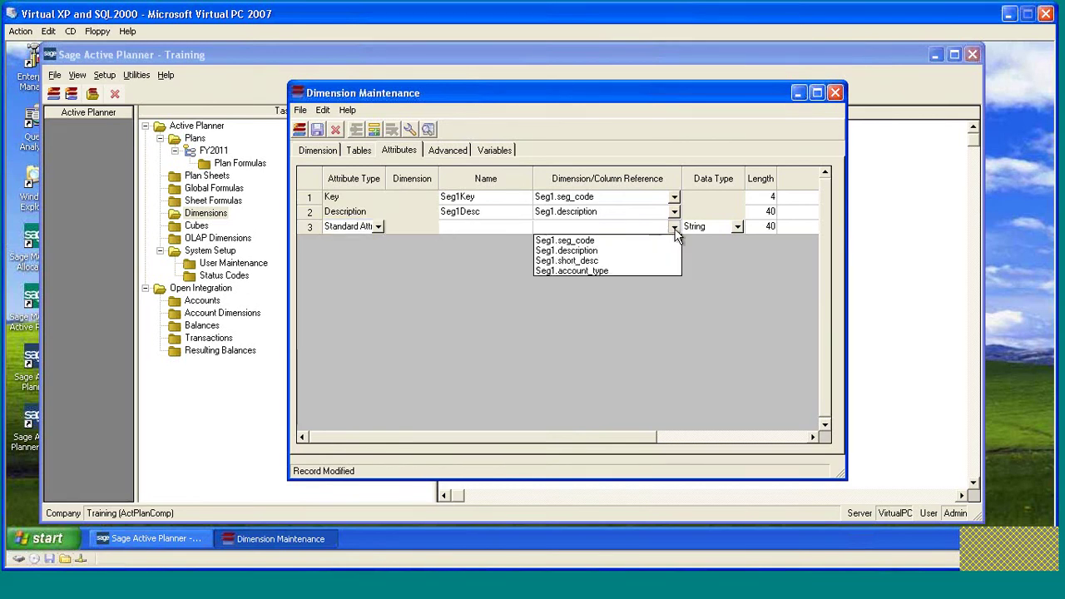
left_click(585, 272)
left_click(481, 226)
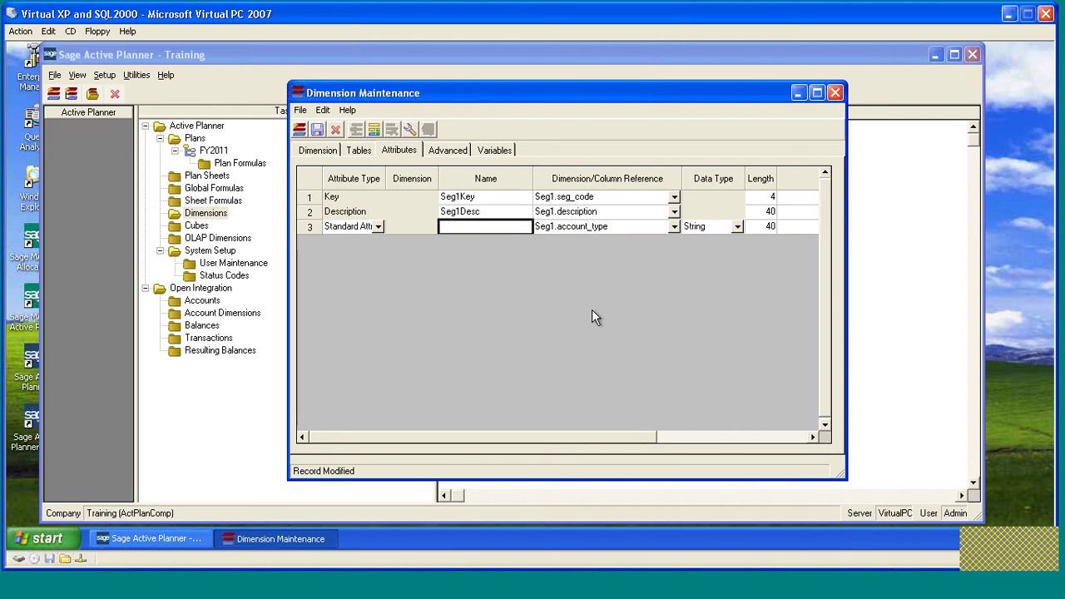
type("Acct")
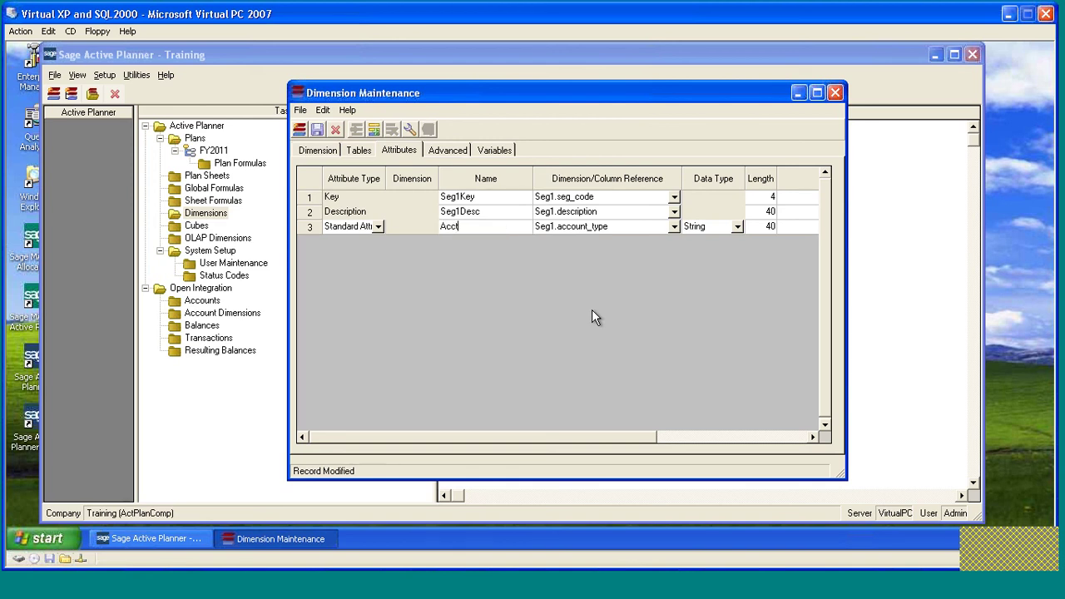
type("Type")
Test the dimension's query, review the AcctType values through the end of the list, and dismiss the results.
left_click(412, 135)
left_click(479, 422)
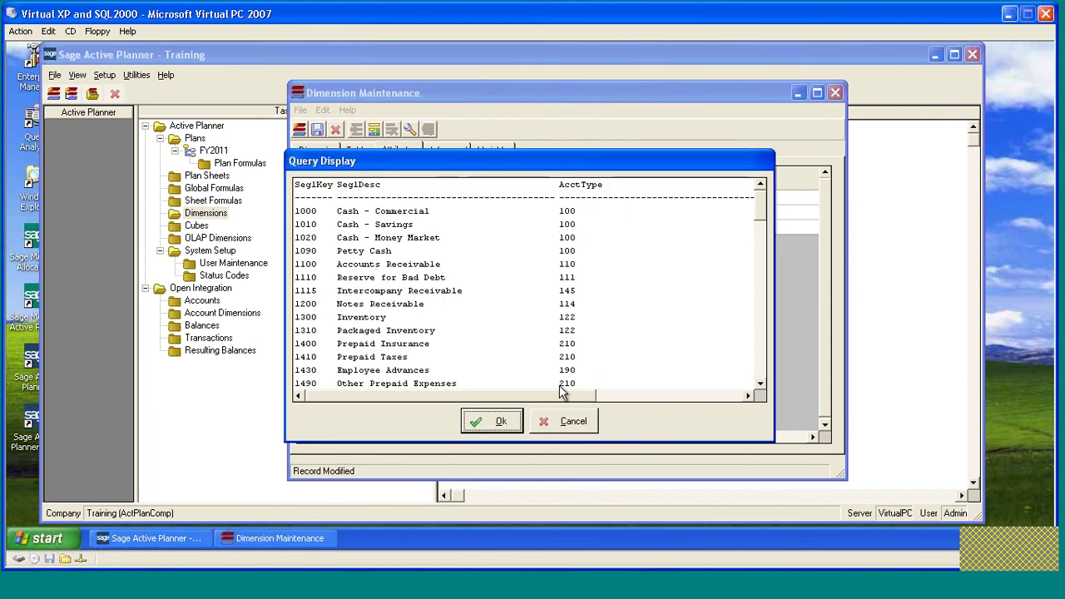
left_click_drag(763, 208, 758, 373)
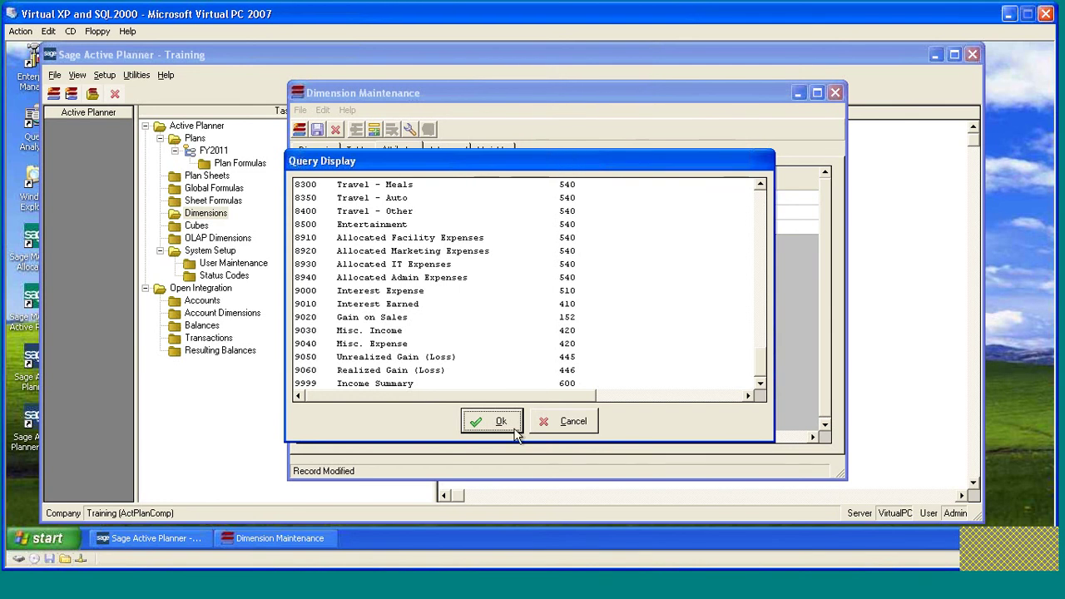
left_click(560, 428)
Set the AcctType attribute's length to 3 and change its data type from String to Integer.
left_click(736, 228)
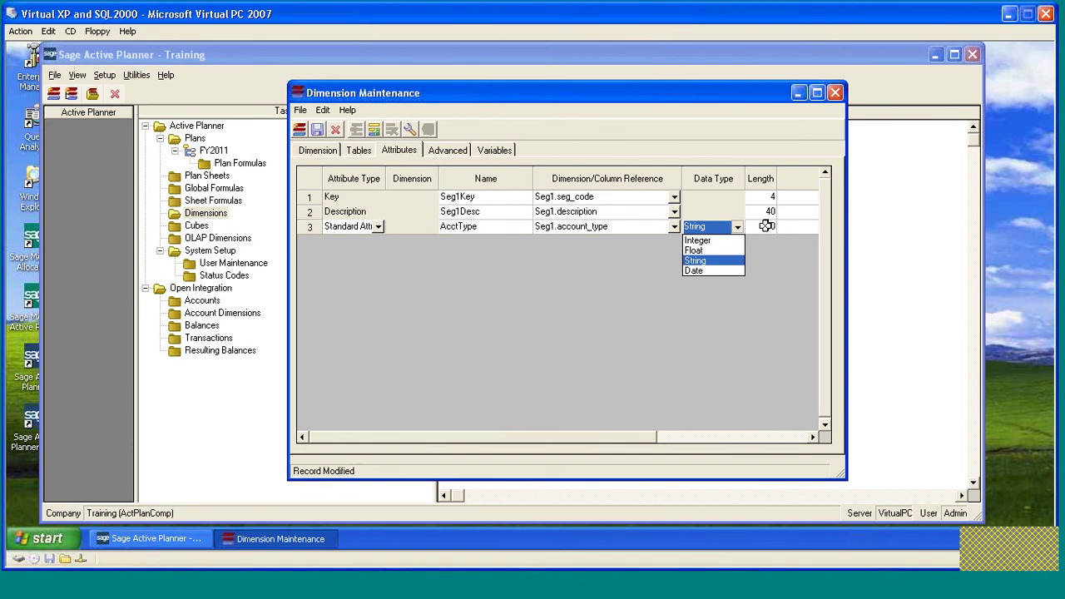
left_click(768, 227)
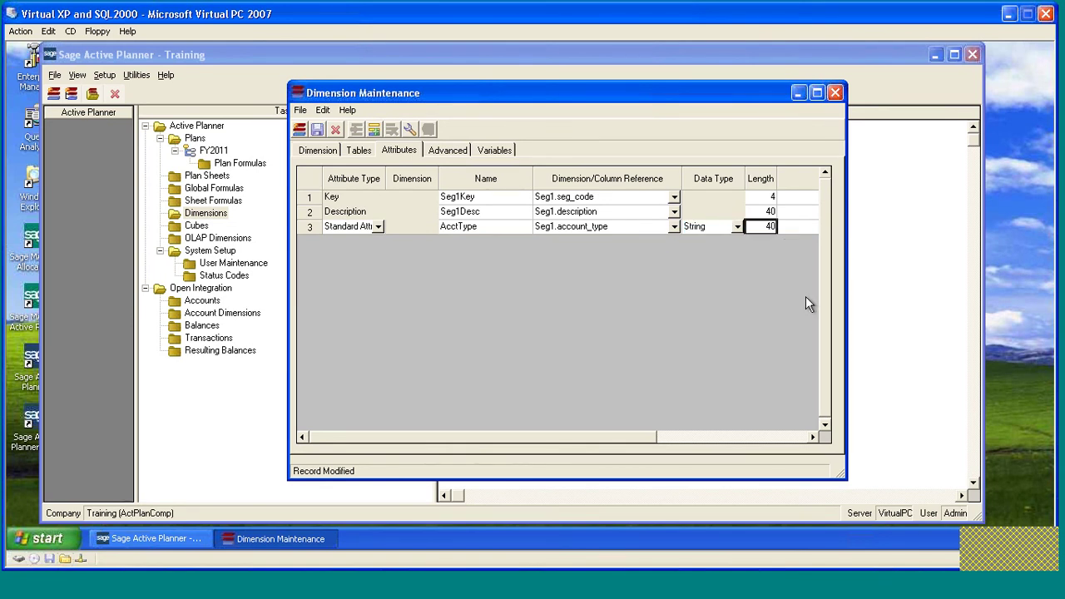
type("3")
left_click(737, 226)
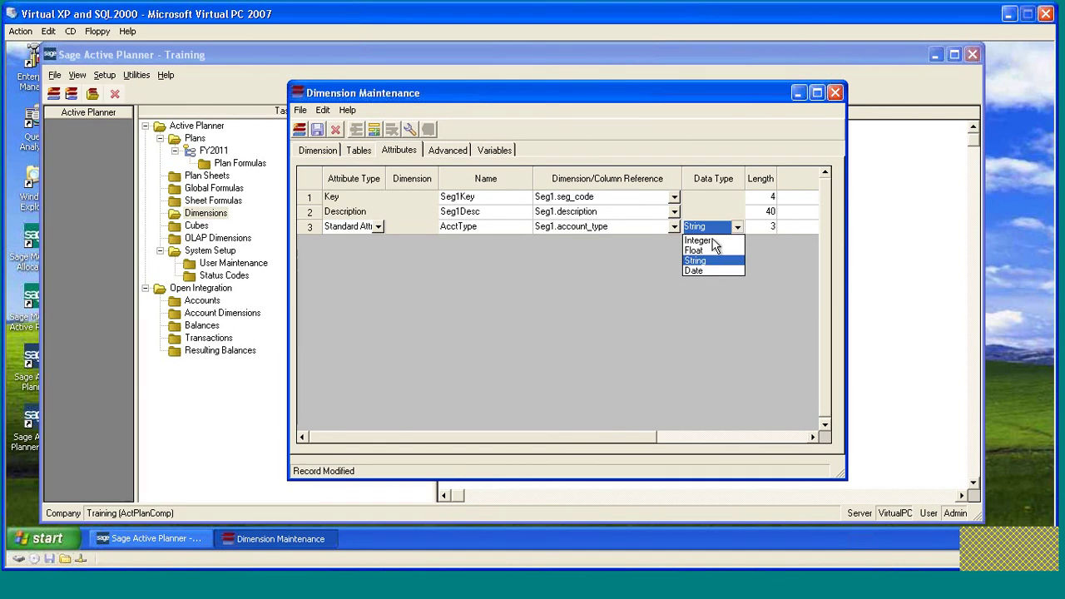
left_click(711, 241)
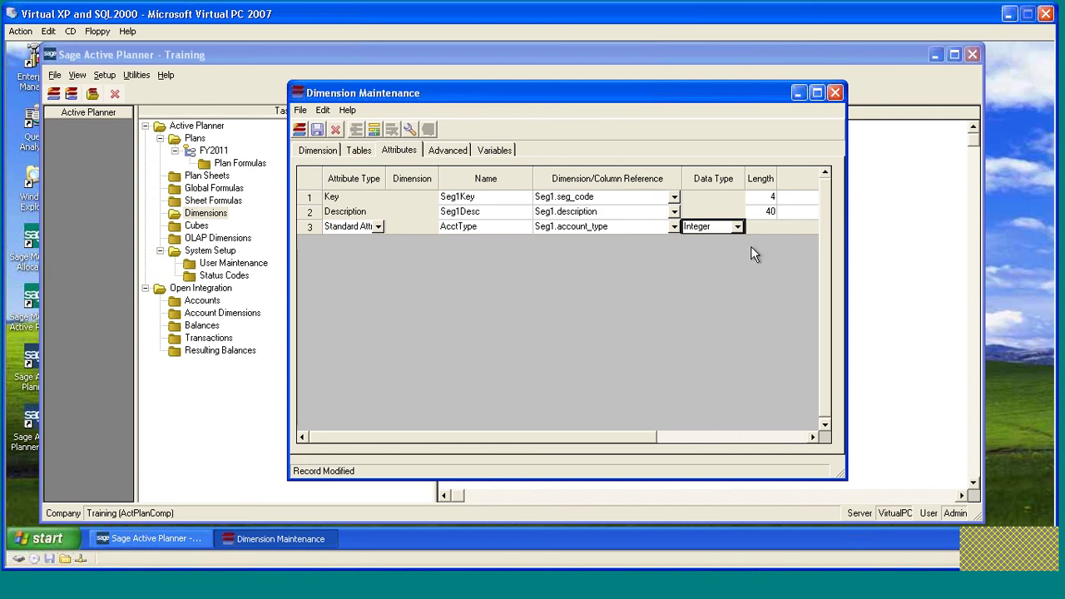
Test the query with the Integer AcctType attribute, check its column, and close the results.
left_click(410, 129)
left_click(493, 420)
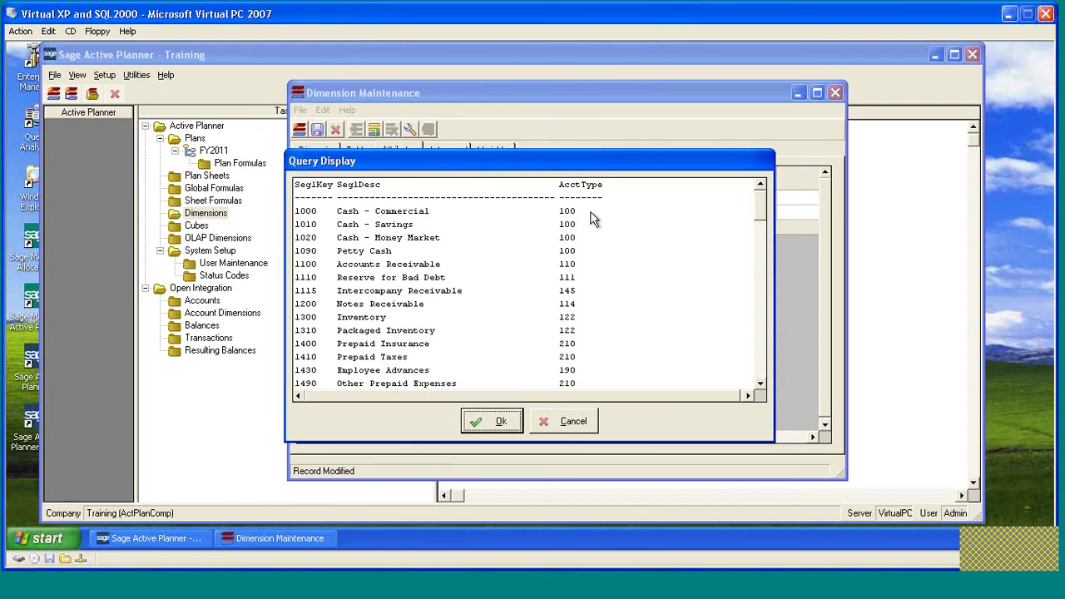
left_click(502, 423)
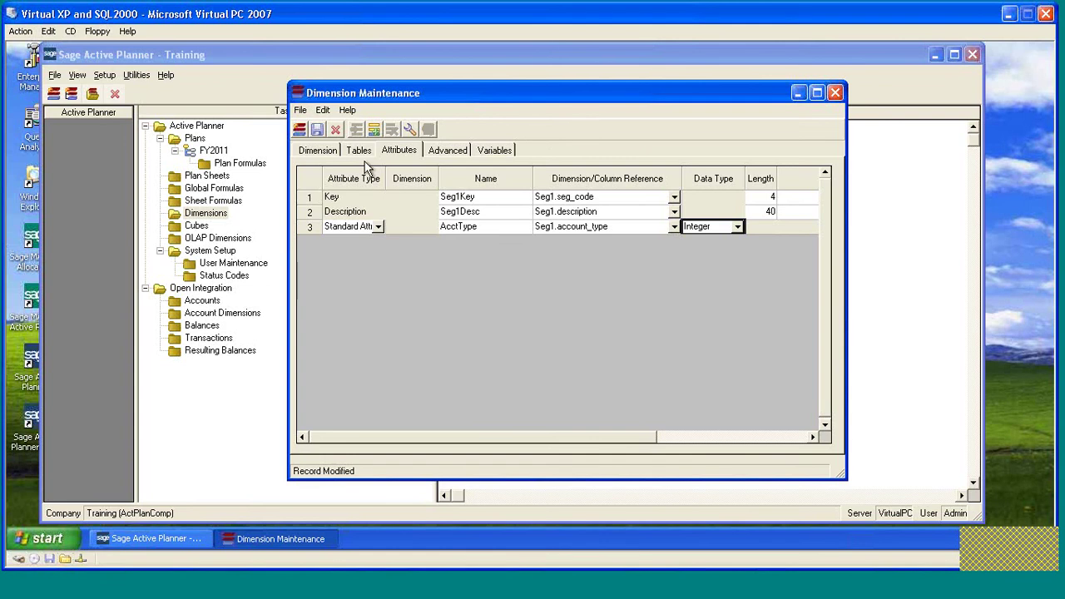
Review the Seg1 dimension's general, table and attribute settings, and save the dimension, accepting the modification of the publication tables.
left_click(336, 152)
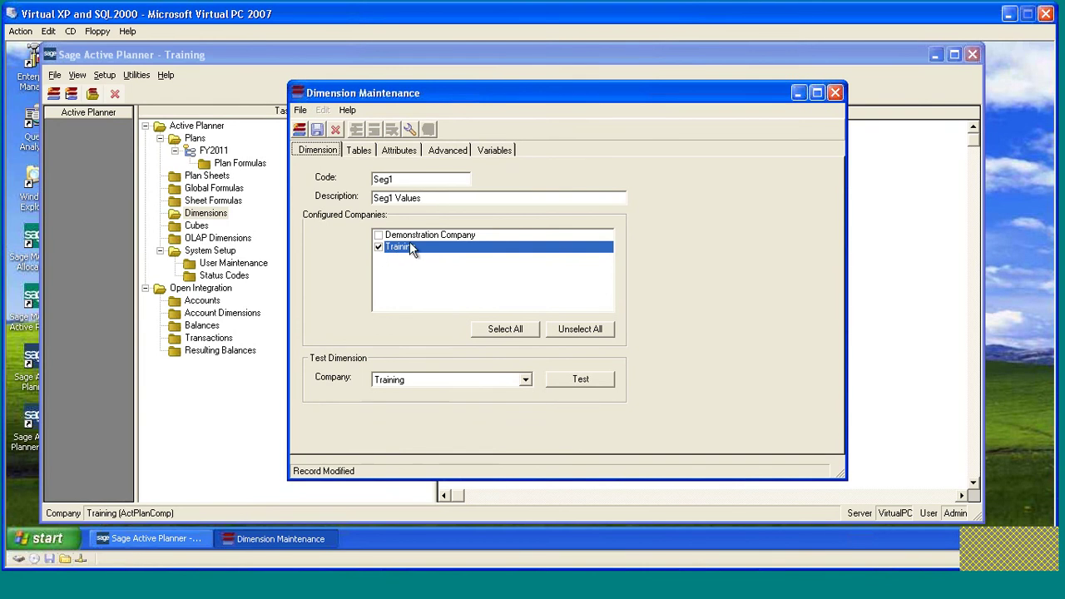
left_click(358, 154)
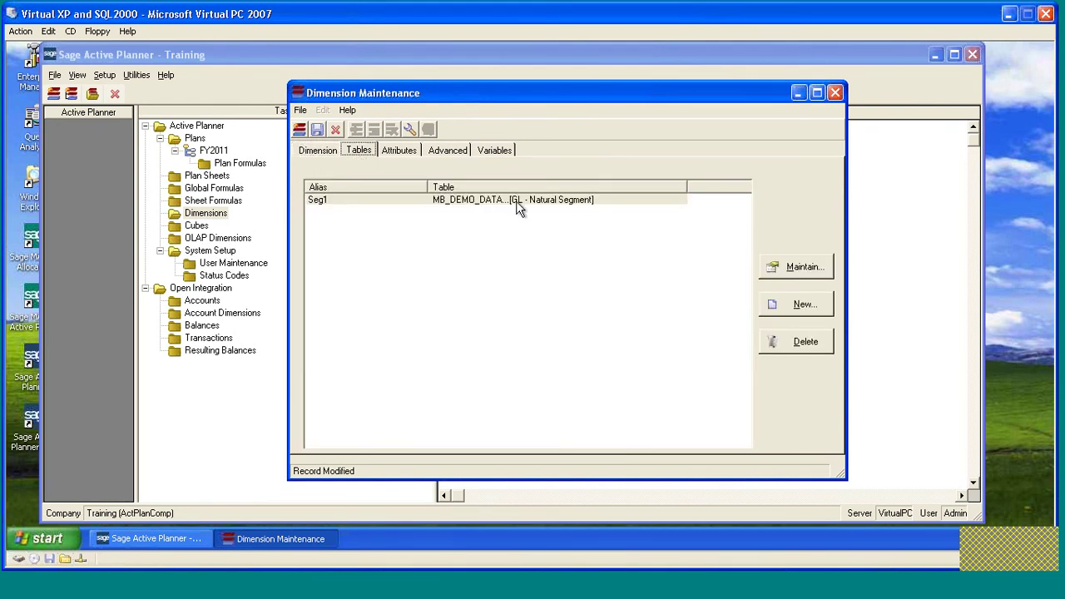
left_click(400, 149)
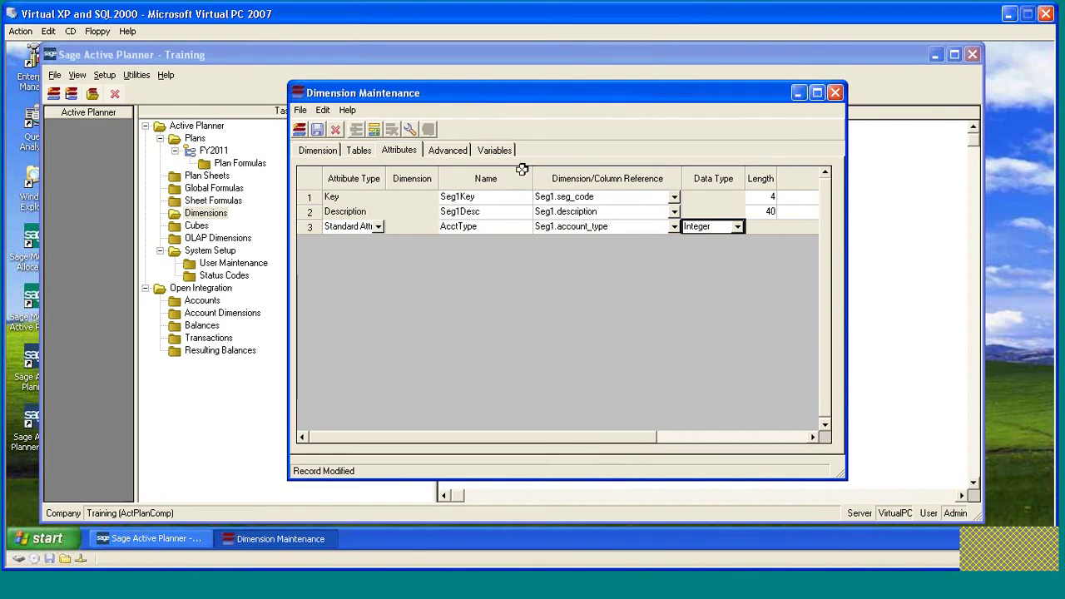
left_click(316, 129)
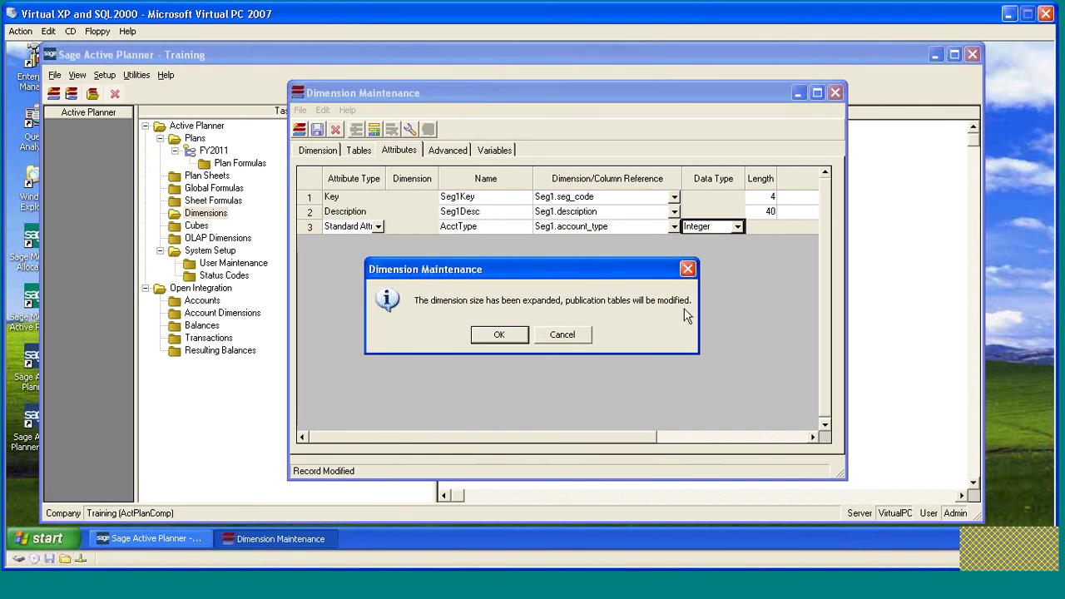
left_click(497, 336)
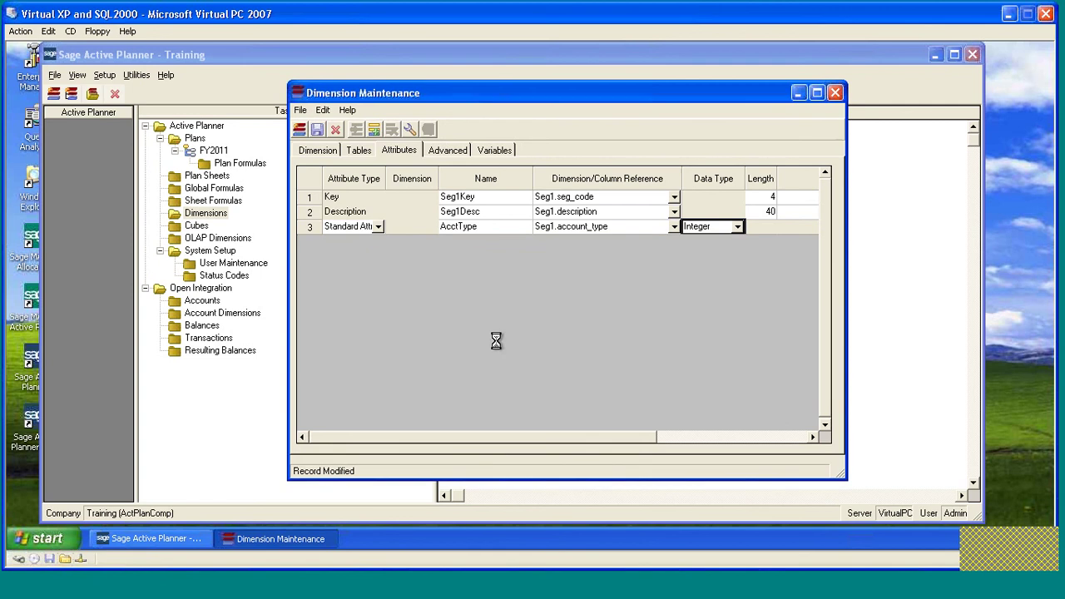
Close the dimension editor and open the SummaryTMP sheet from the FY2011 plan's unassigned sheets.
left_click(835, 92)
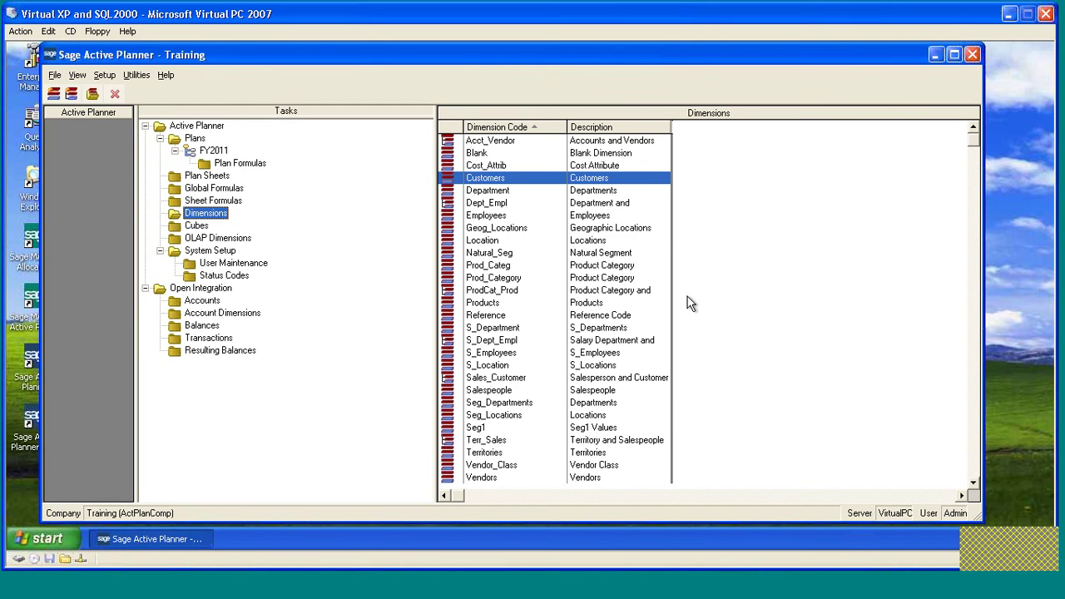
double_click(208, 150)
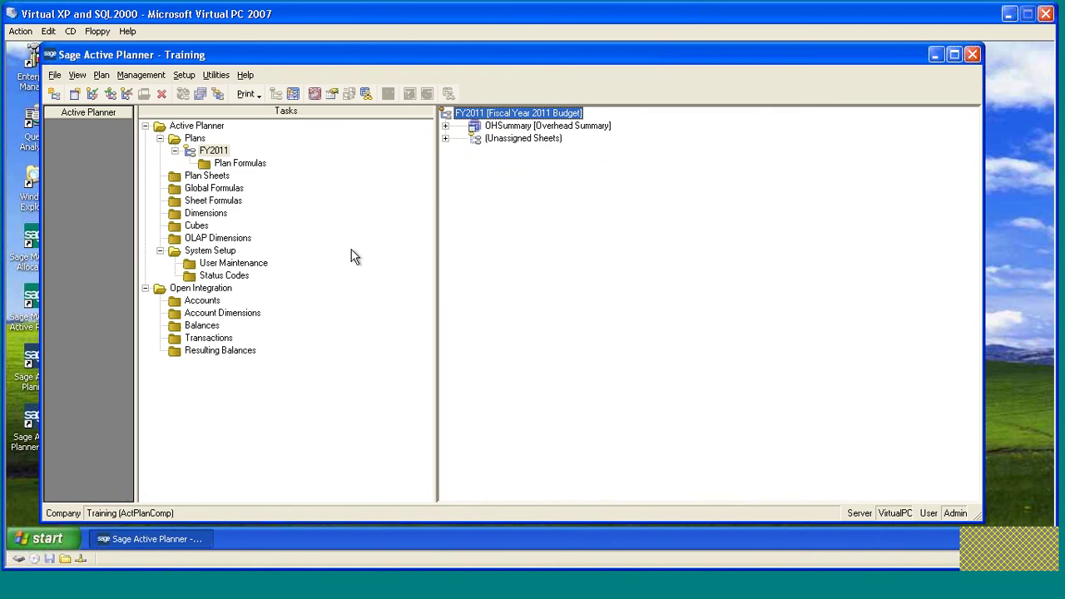
left_click(446, 139)
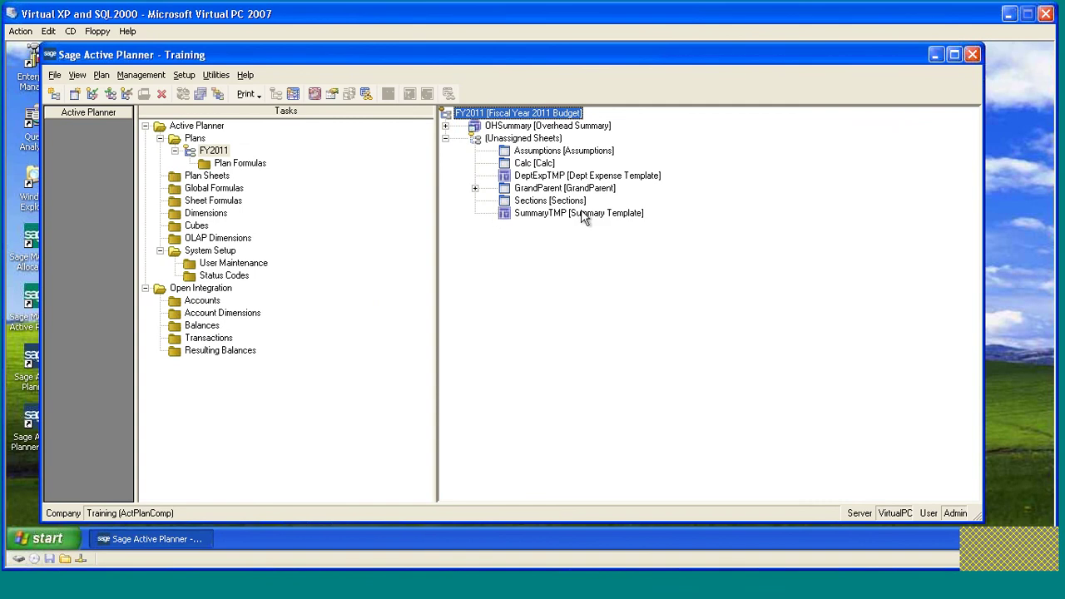
double_click(505, 215)
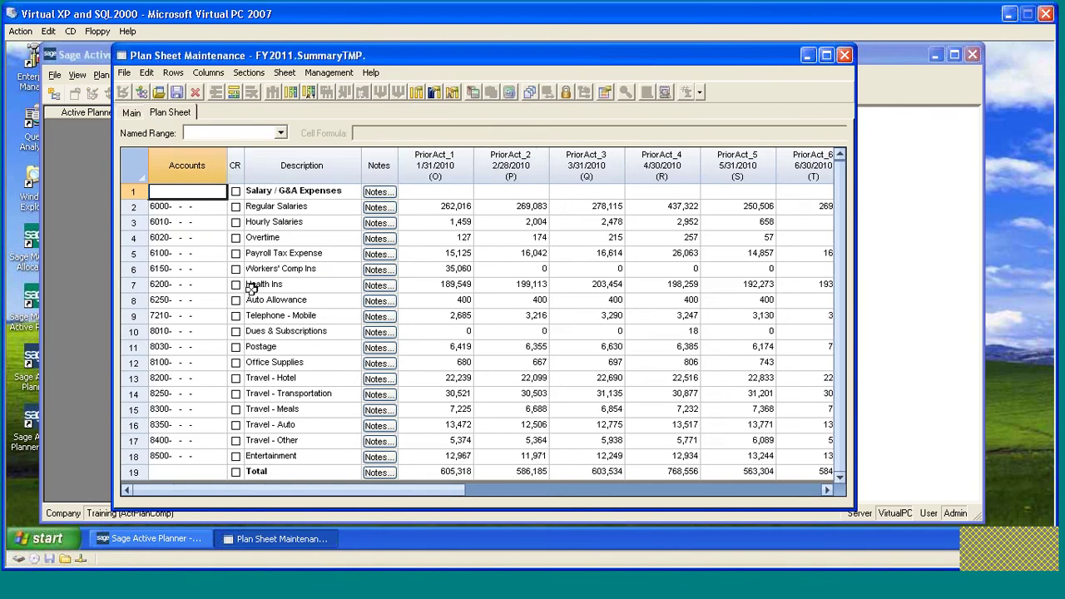
left_click(293, 194)
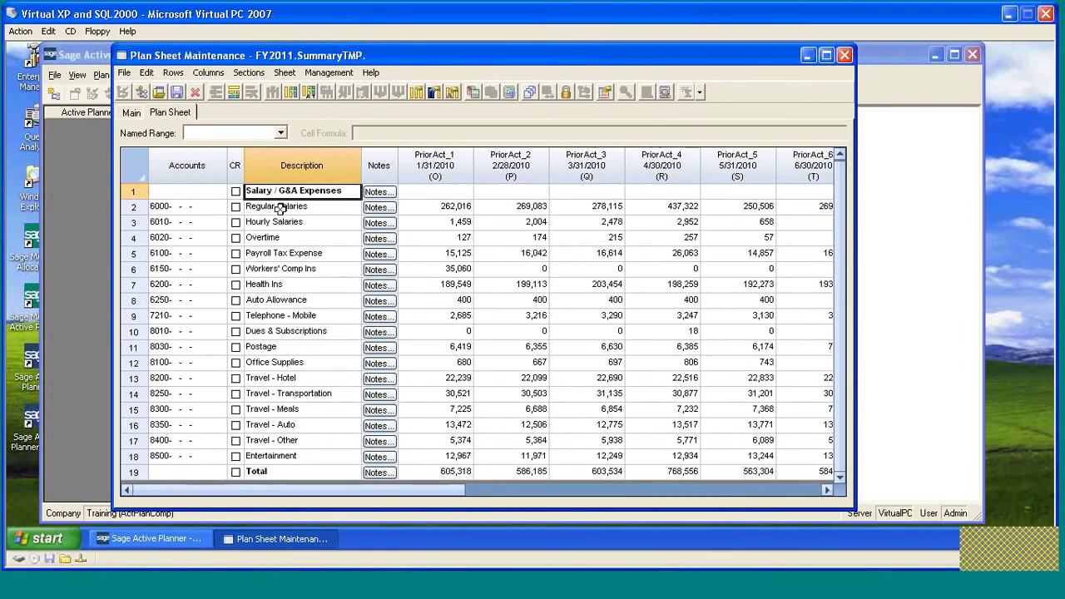
left_click(279, 206)
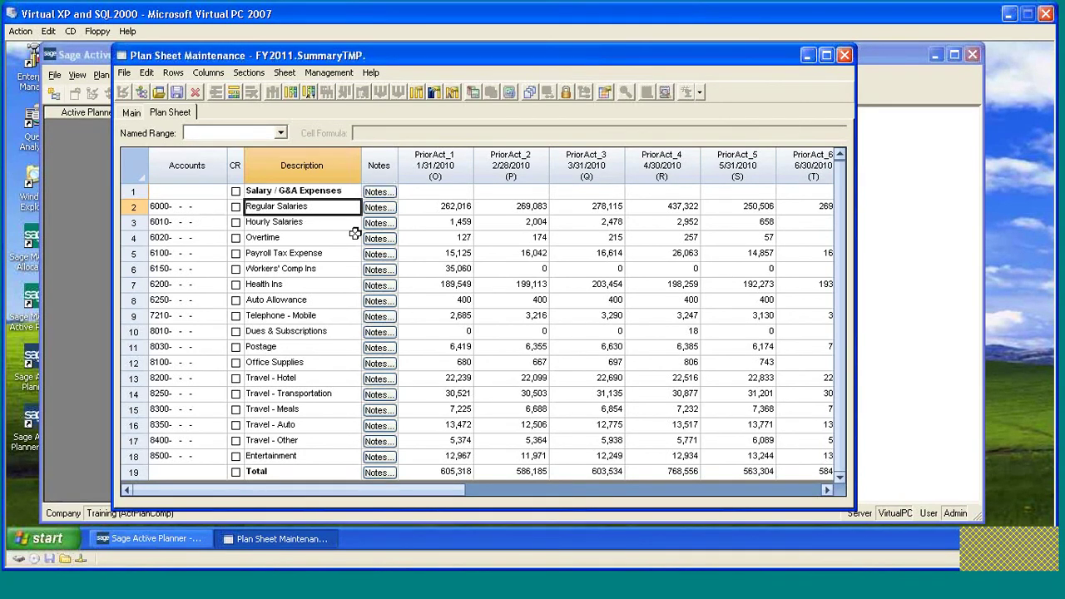
Review the sheet's ID generation settings, try the Consolidate All Sheets option for row IDs, and discard the change.
left_click(285, 73)
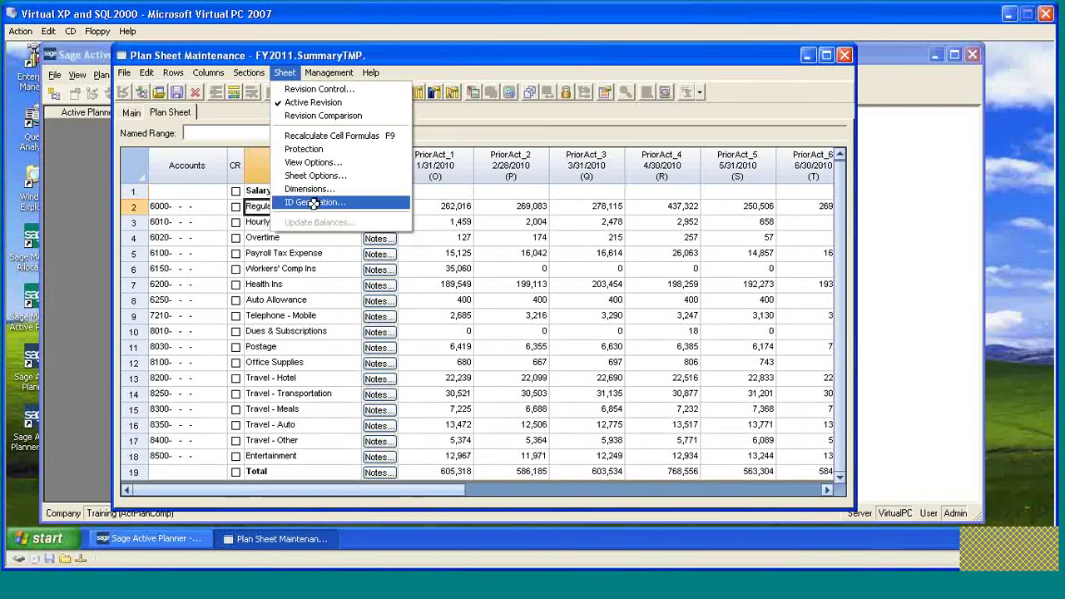
left_click(314, 203)
left_click_drag(553, 183, 492, 118)
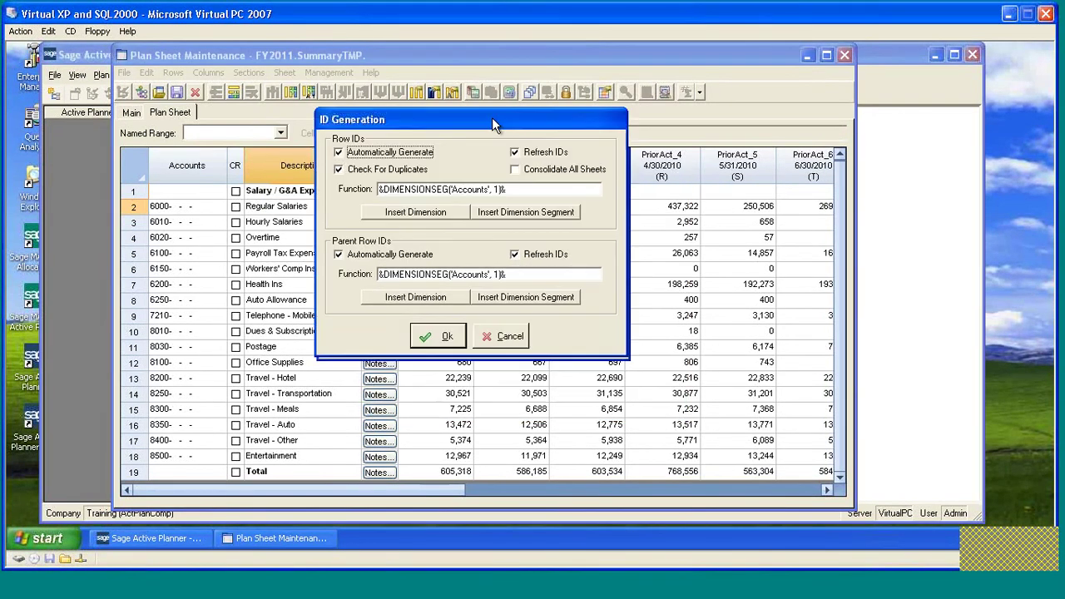
left_click(536, 168)
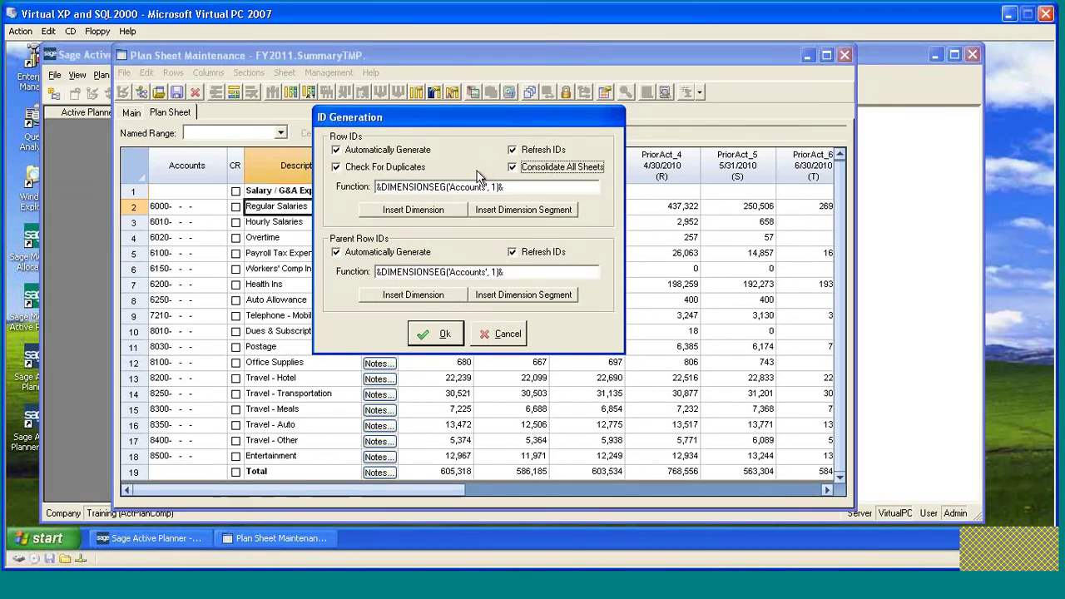
left_click_drag(439, 123, 463, 129)
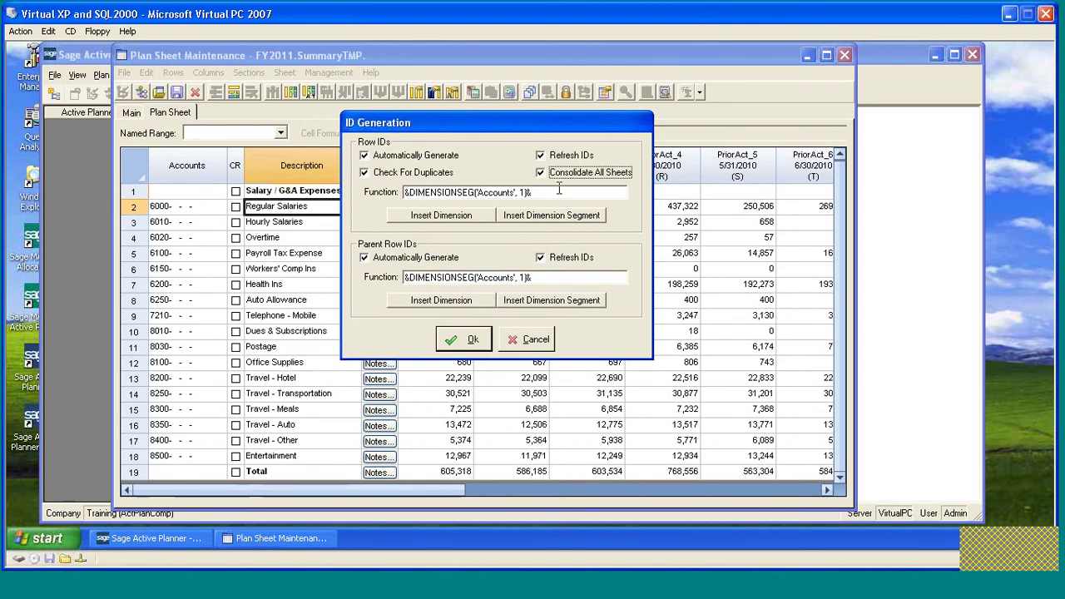
left_click(532, 339)
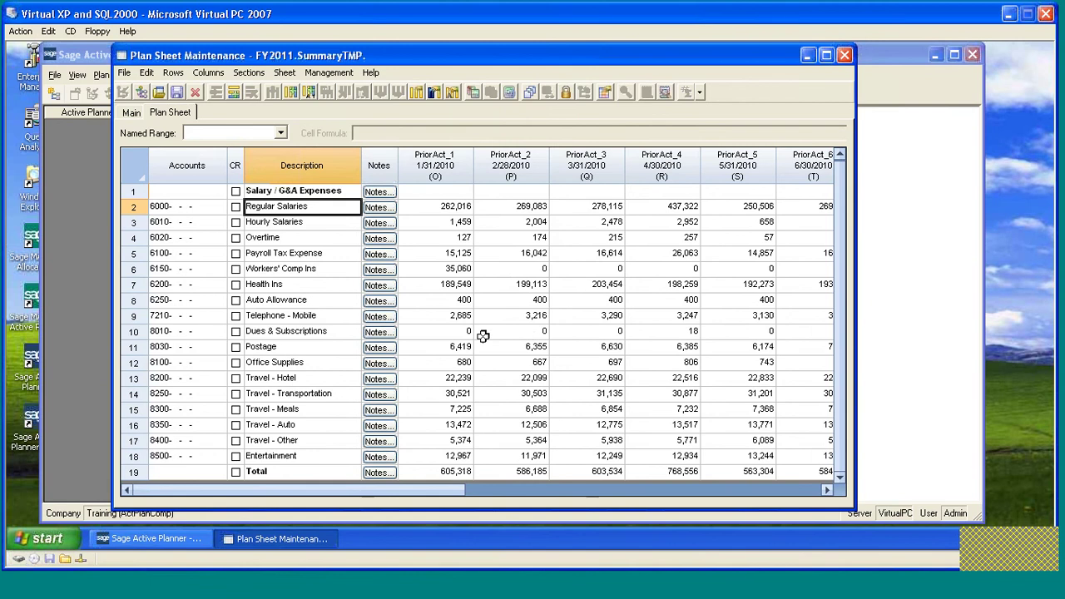
Remove the Accounts dimension from the sheet's row dimensions.
left_click(286, 73)
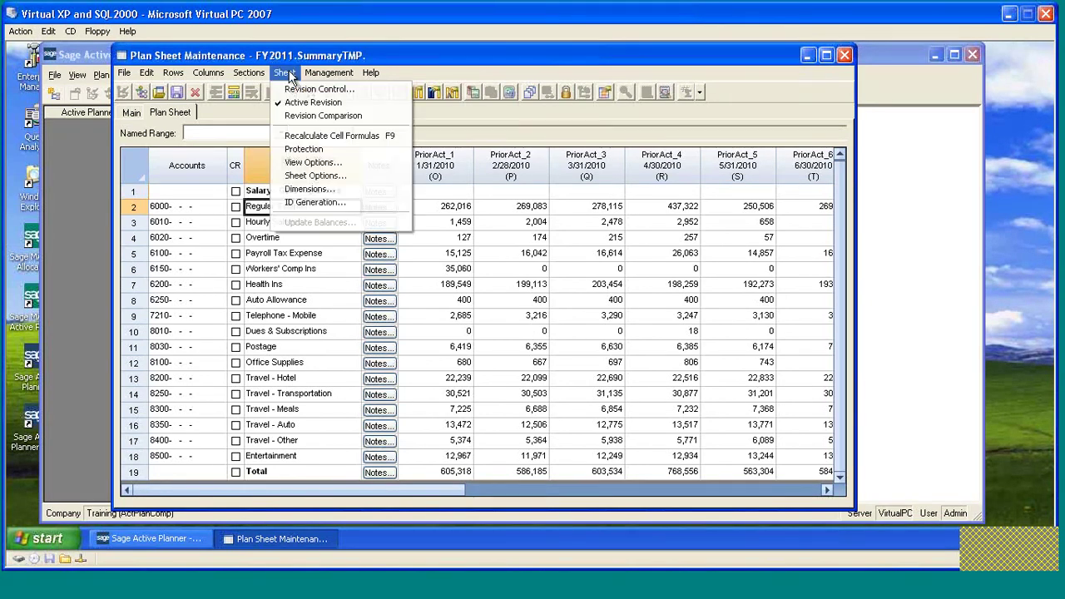
left_click(333, 191)
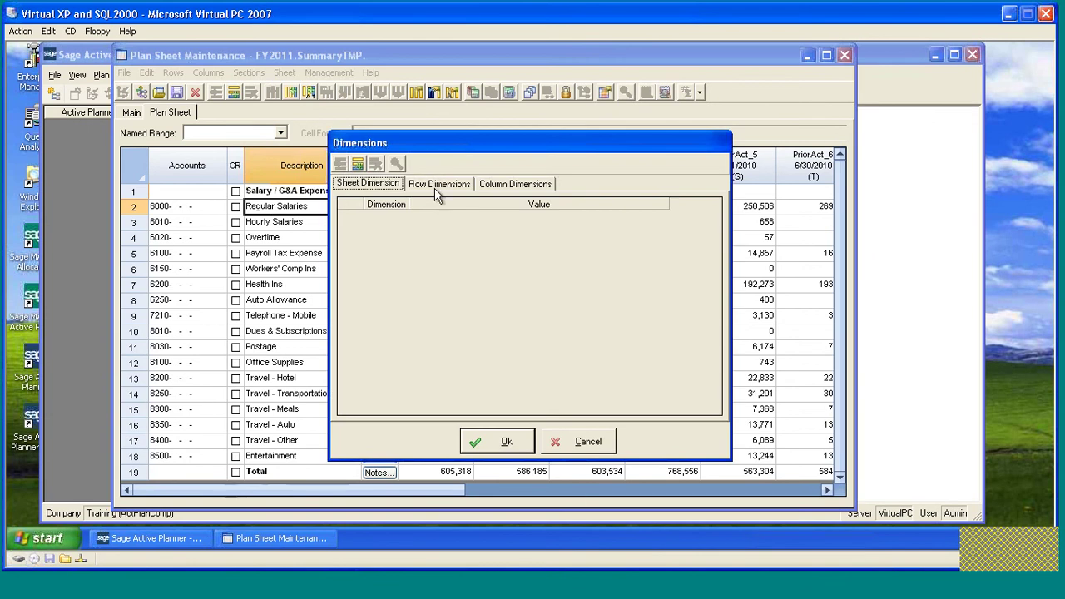
left_click(438, 185)
left_click(458, 215)
left_click_drag(550, 139, 553, 125)
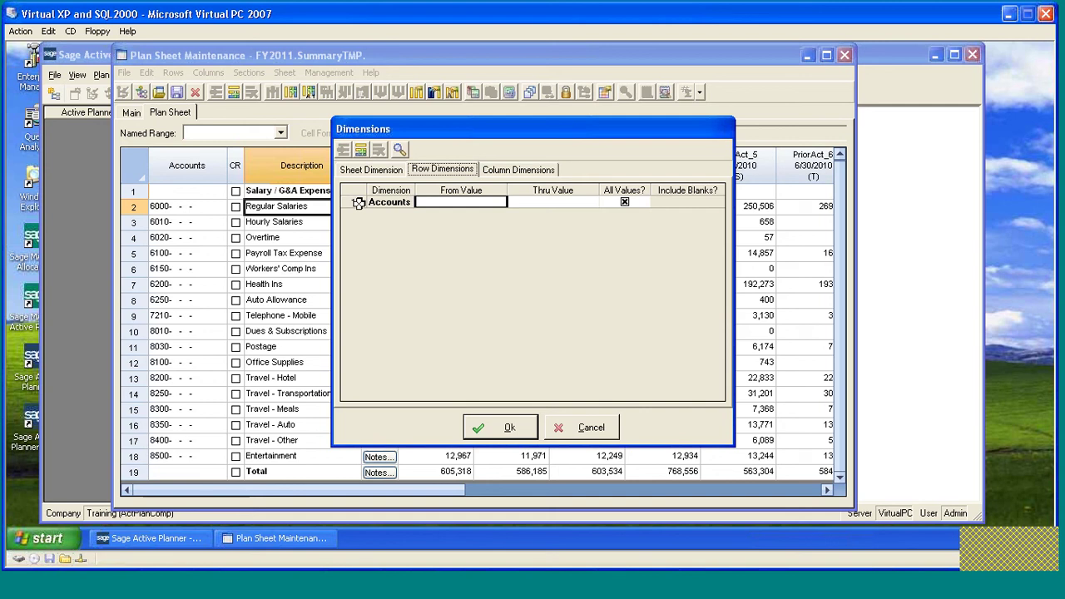
left_click(354, 202)
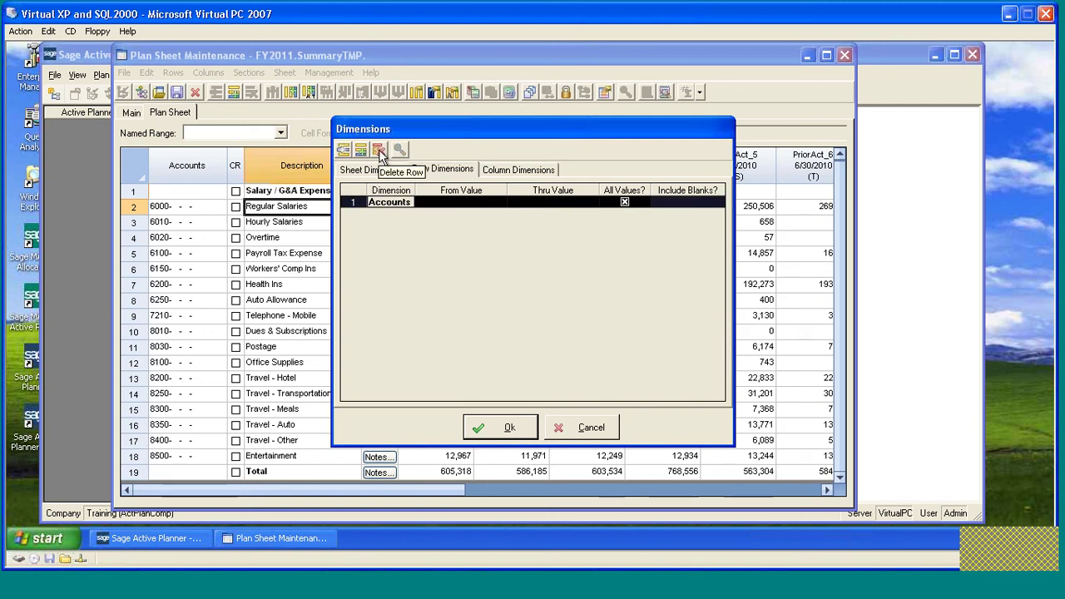
left_click(379, 149)
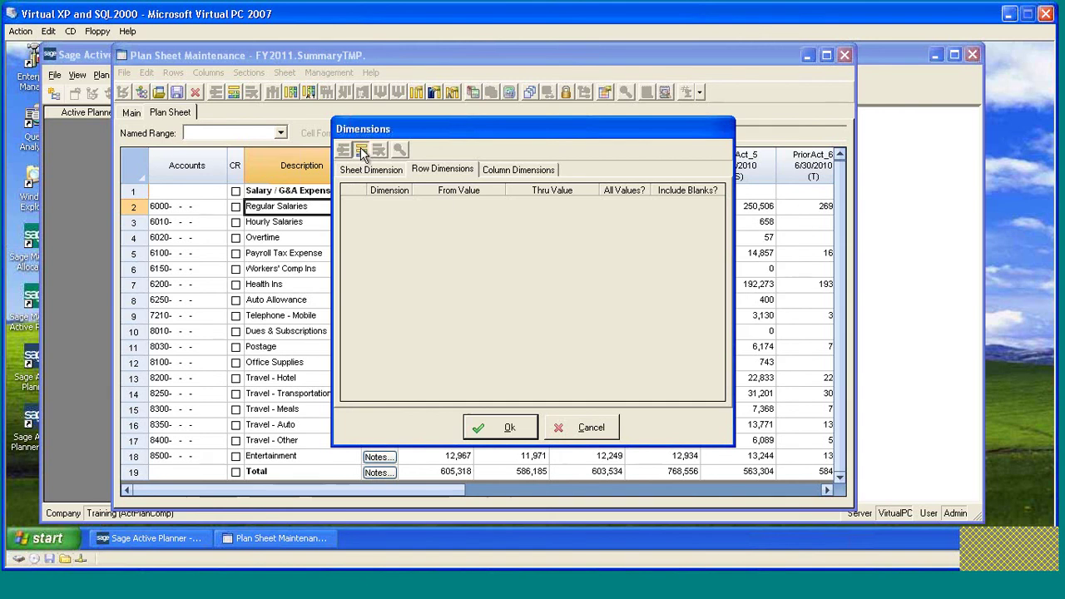
Add Seg1 as the sheet's row dimension and apply the dimension changes.
left_click(361, 150)
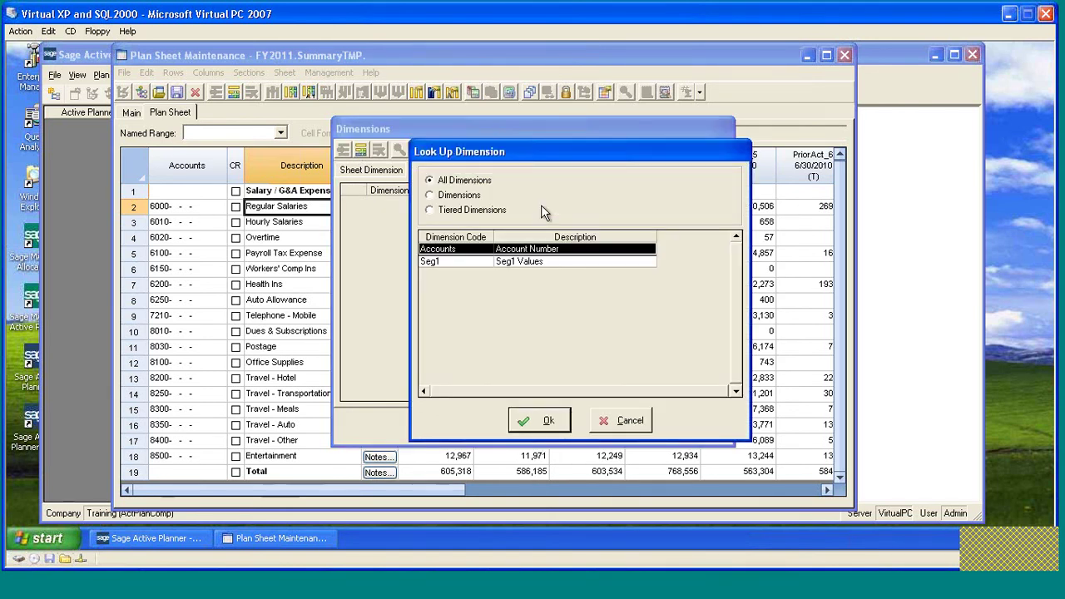
left_click_drag(499, 248, 470, 263)
left_click(464, 261)
left_click(529, 421)
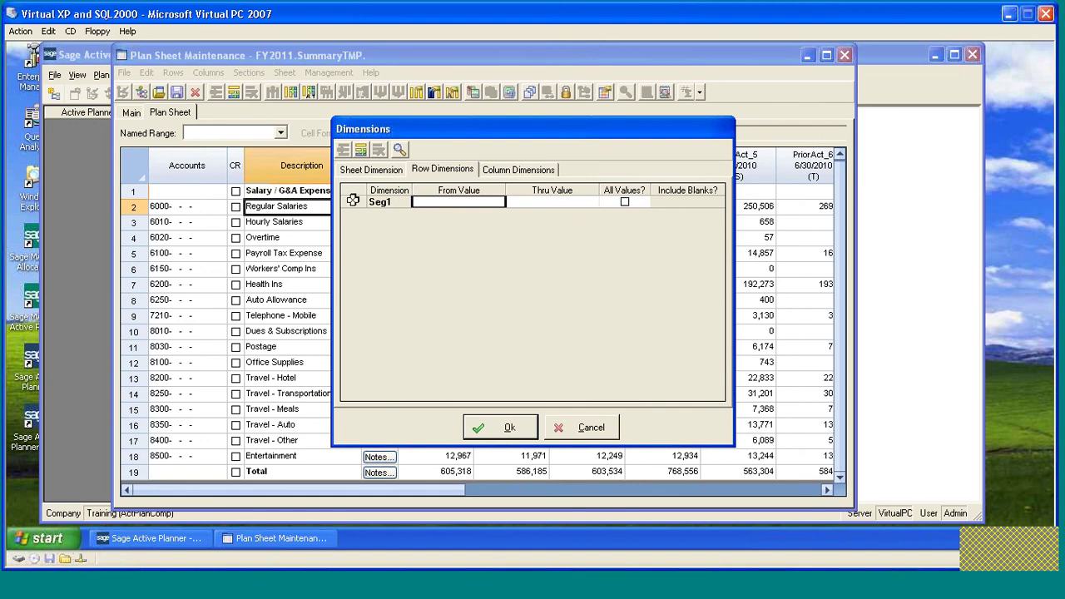
left_click(492, 428)
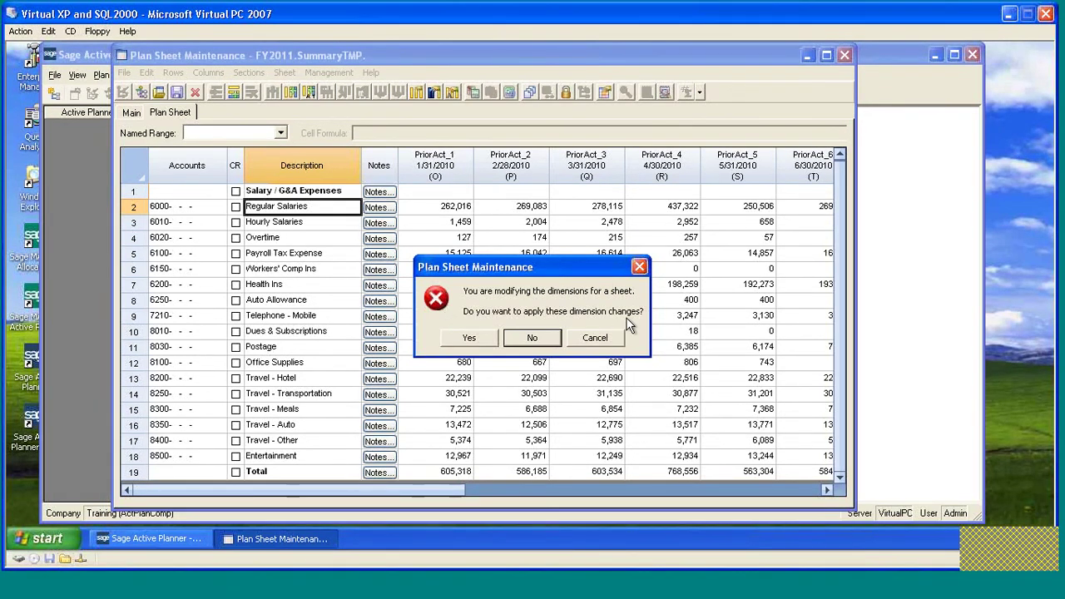
left_click(470, 337)
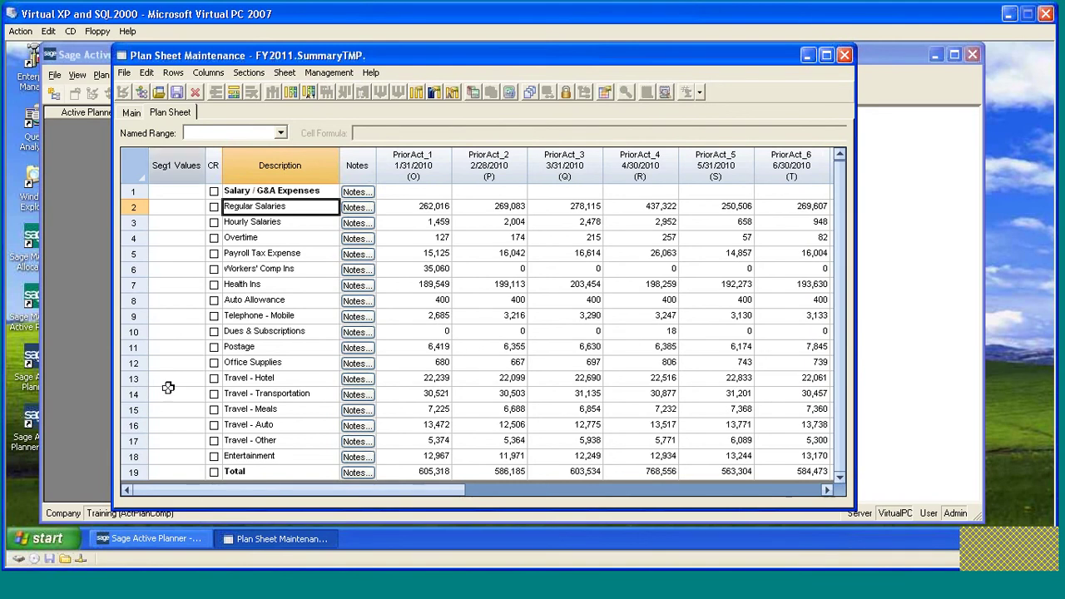
Assign the Seg1 value 6000 to the Regular Salaries row through the value lookup.
mouse_move(174, 160)
left_mouse_down()
mouse_move(187, 200)
mouse_move(185, 175)
left_mouse_up()
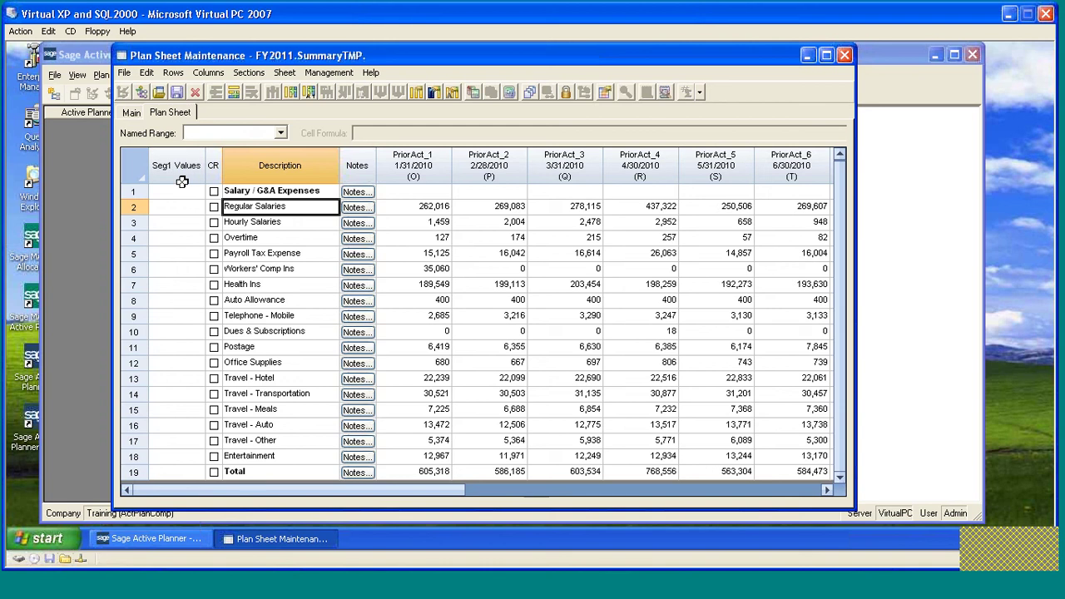
left_click_drag(175, 166, 187, 330)
double_click(173, 208)
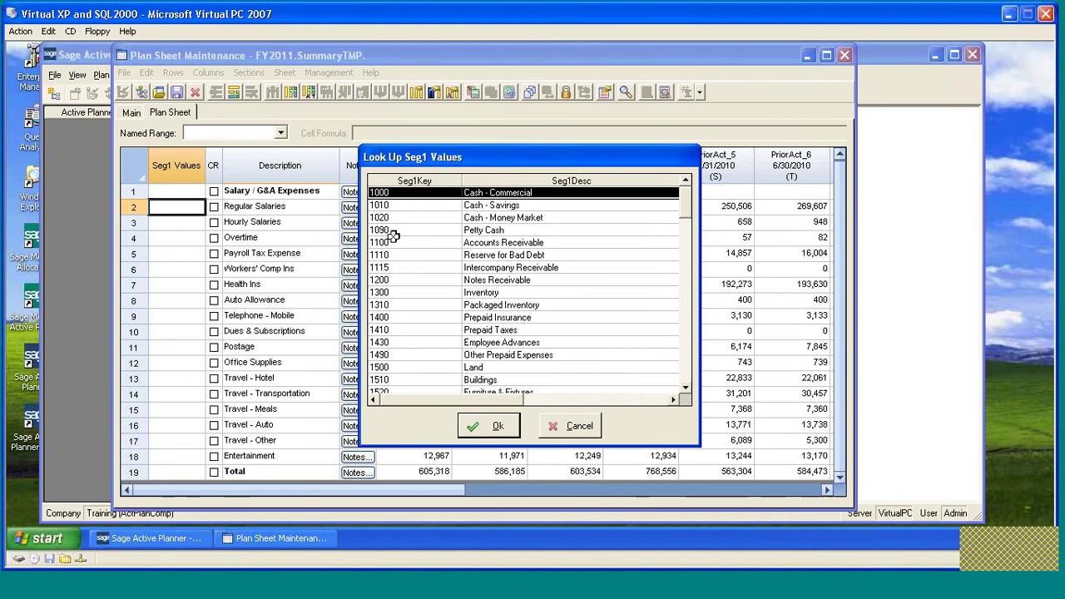
left_click(685, 351)
left_click(682, 359)
left_click(686, 388)
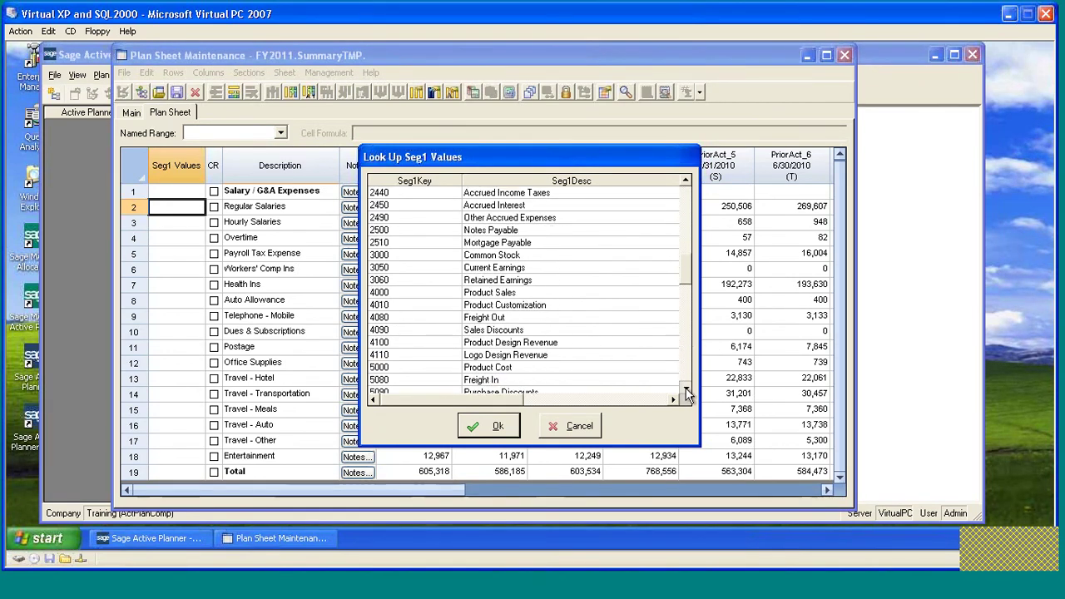
left_click(686, 389)
left_click(687, 388)
left_click(686, 388)
left_click(686, 388)
double_click(420, 341)
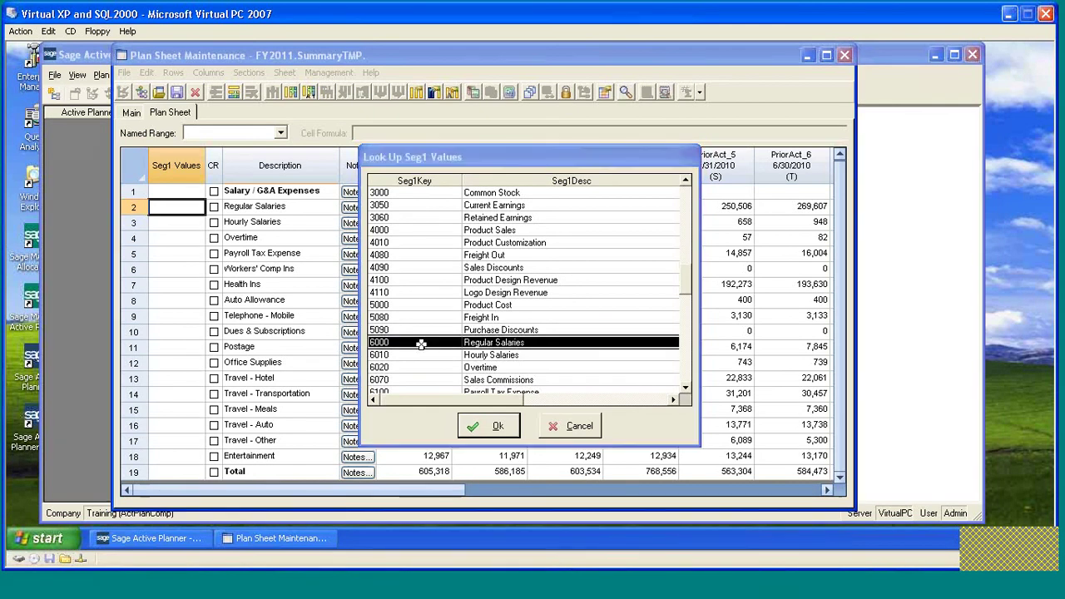
Look up and assign the Seg1 value 6010 to the Hourly Salaries row.
double_click(167, 220)
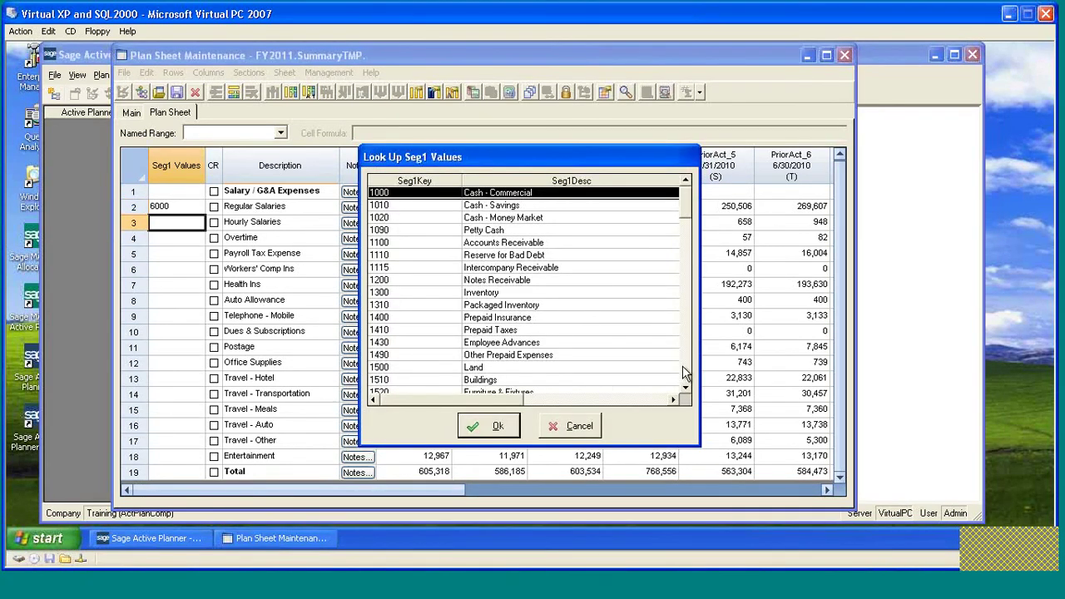
left_click(682, 365)
left_click(684, 367)
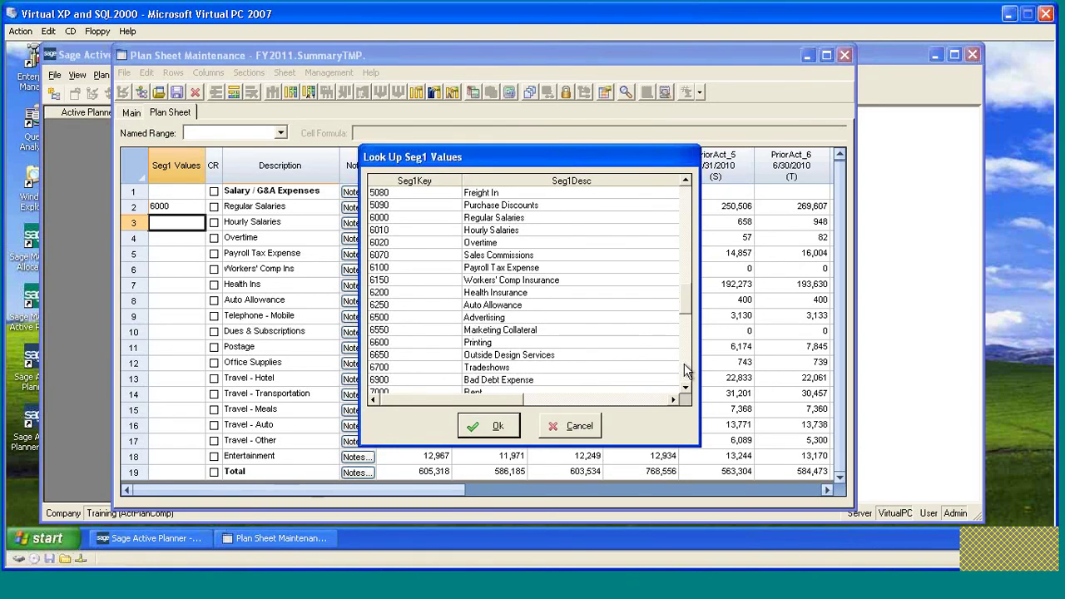
left_click(436, 231)
double_click(436, 231)
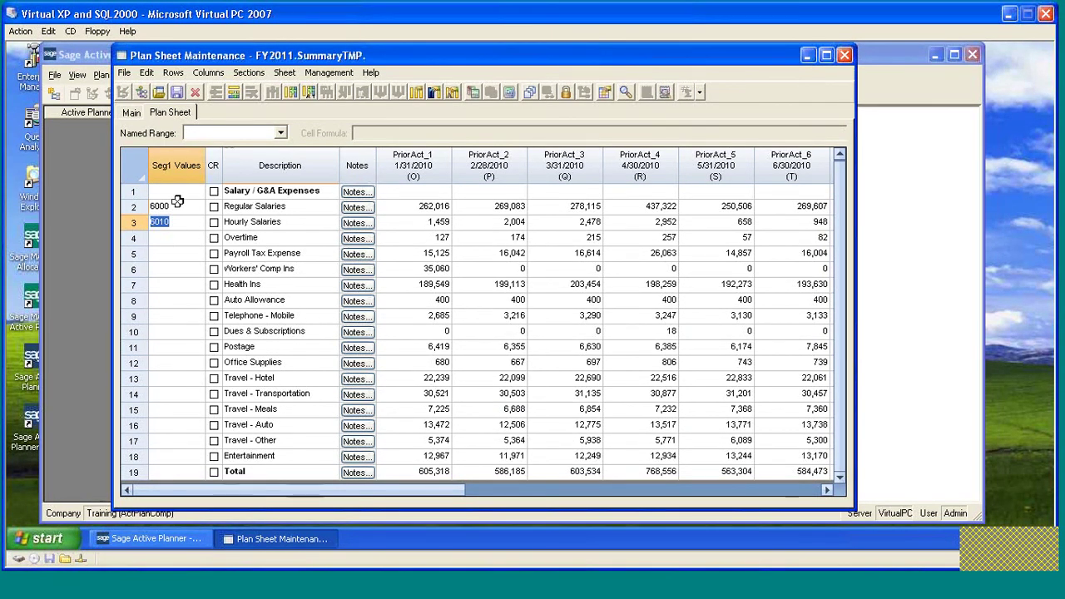
left_click(170, 241)
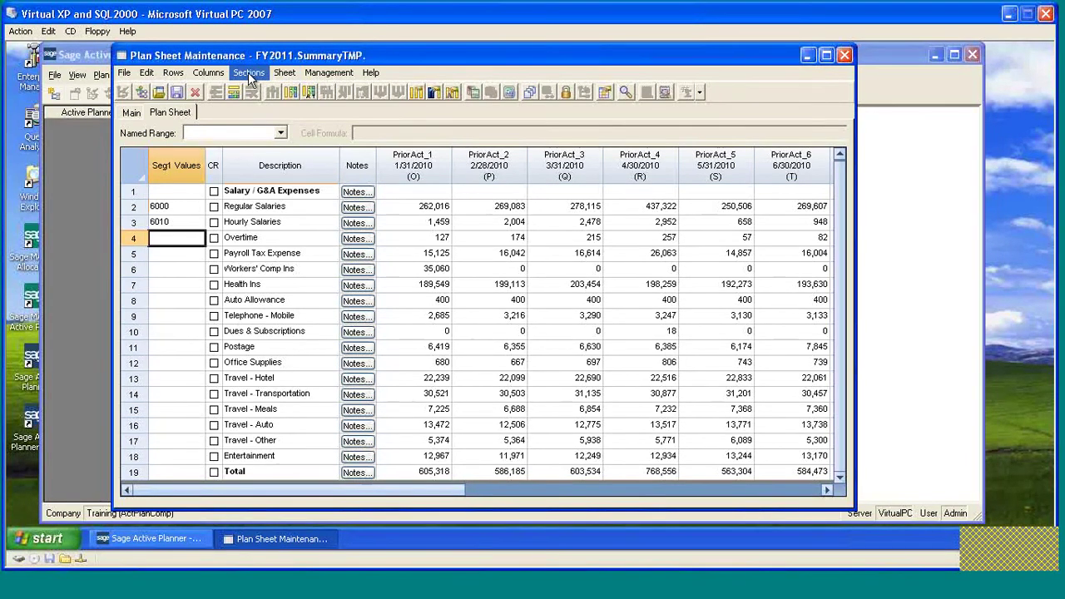
Enable Auto Dimension Description Entry in the sheet options and accept the settings.
left_click(284, 74)
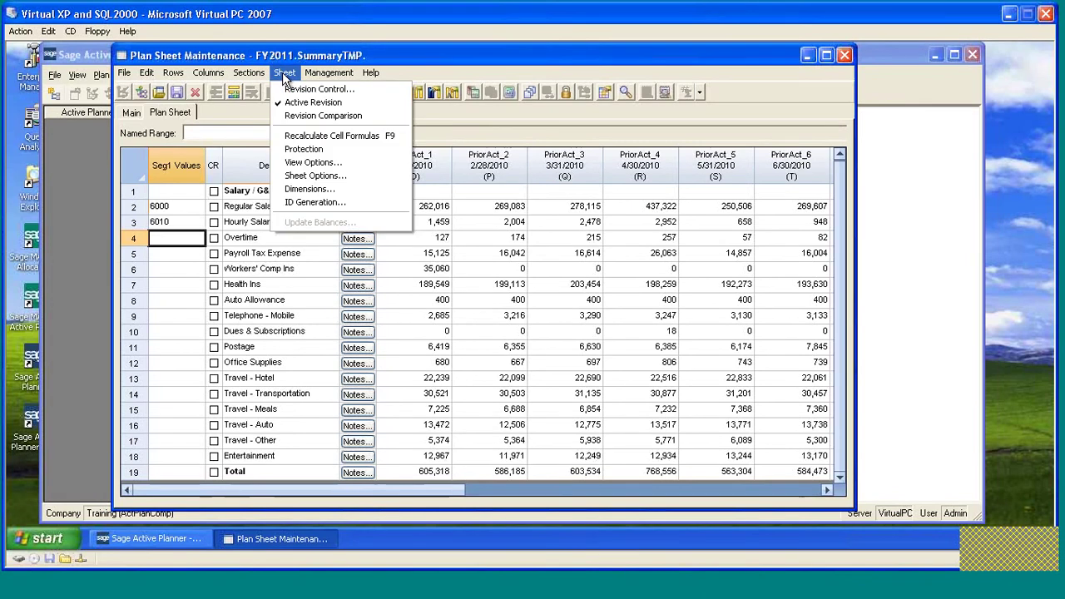
left_click(348, 176)
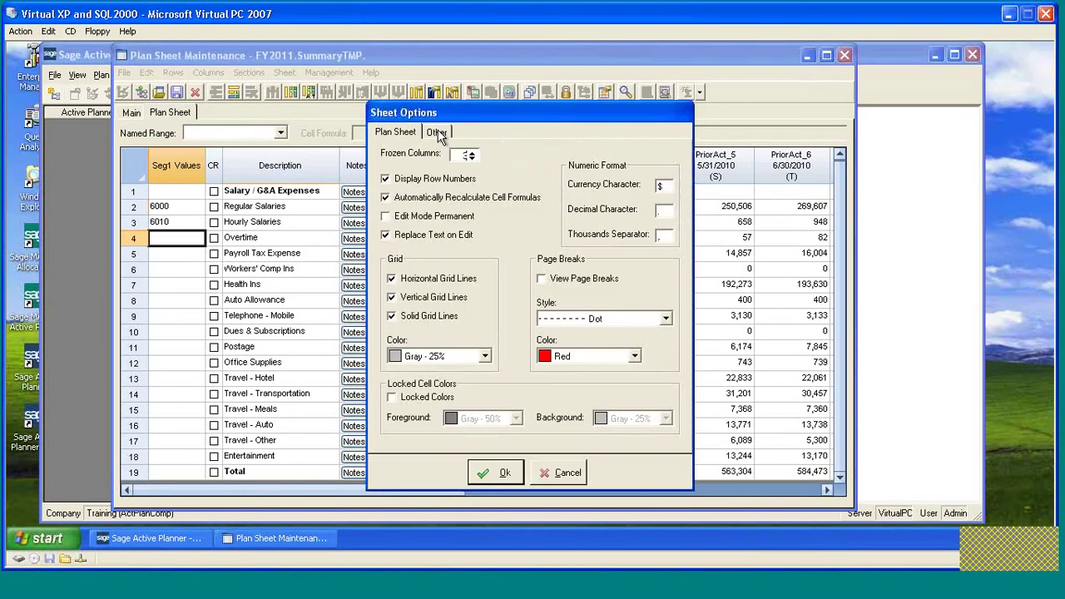
left_click(437, 132)
left_click(512, 243)
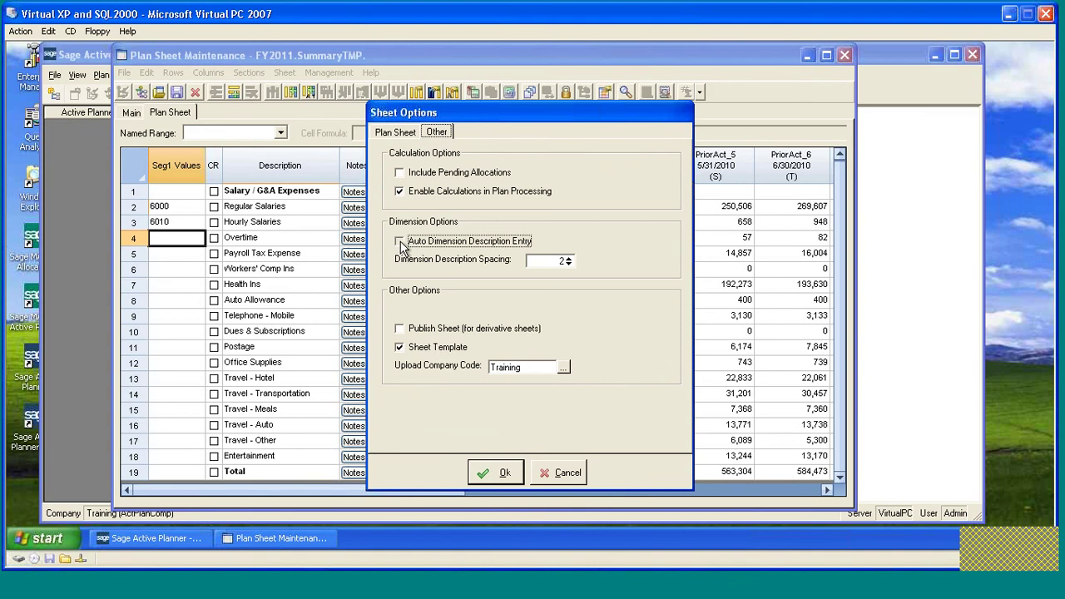
left_click(494, 472)
Look up and assign the Seg1 value 6020 to the Overtime row.
double_click(173, 243)
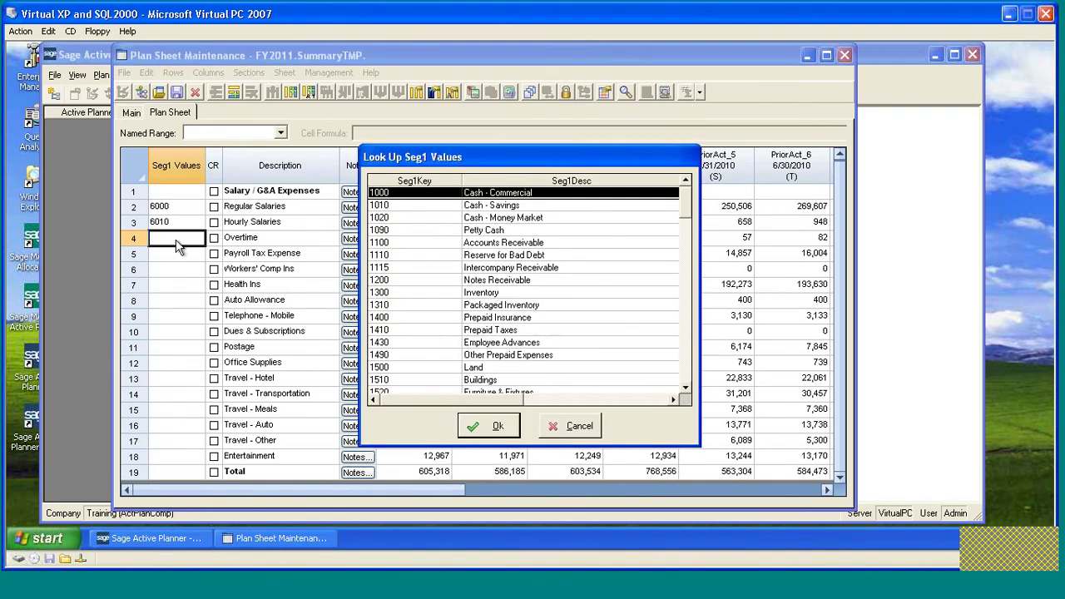
scroll(687, 381, "down", 20)
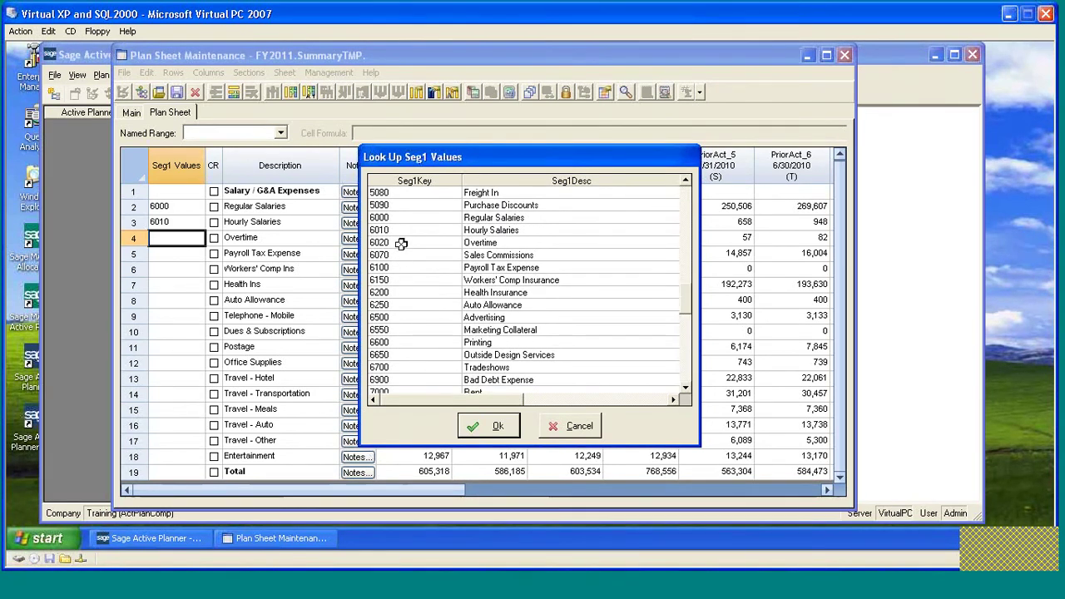
left_click(400, 244)
double_click(400, 244)
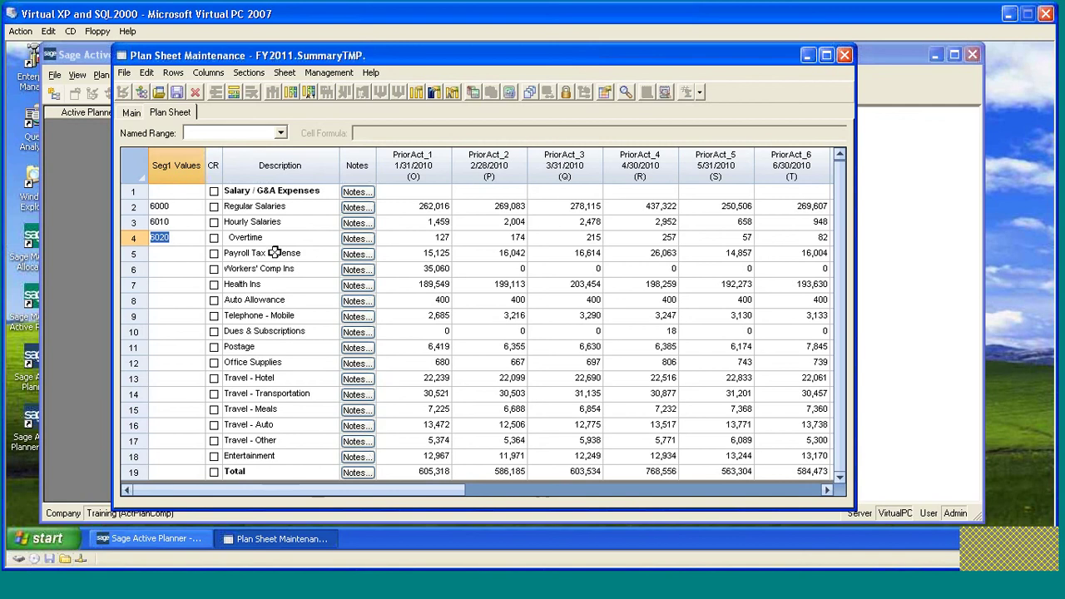
left_click(182, 251)
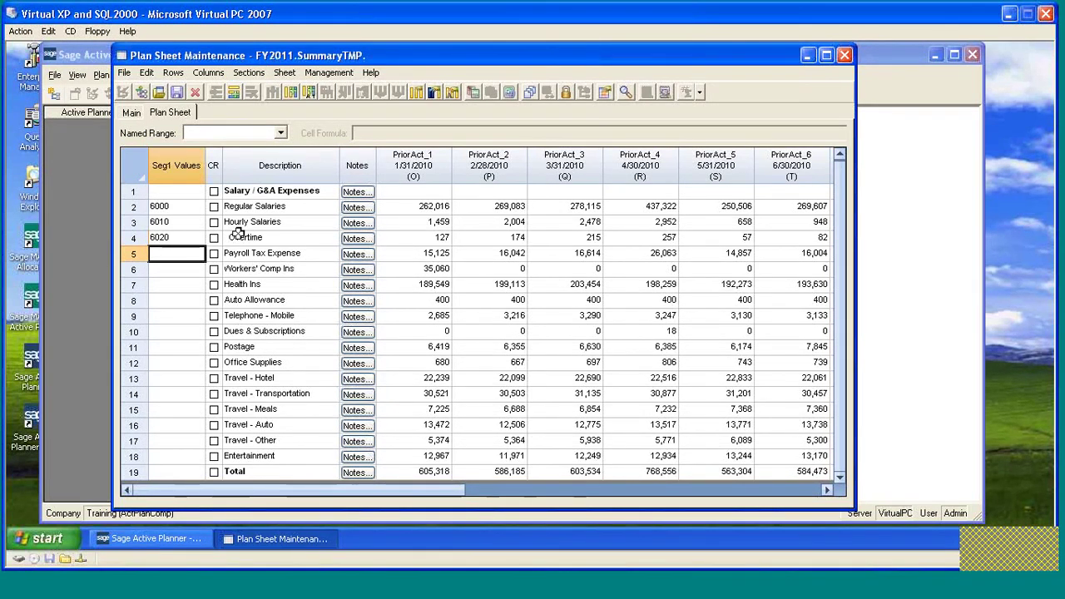
Append blank rows below the Total row and start an appended section named Exp with the description Expense.
left_click(234, 92)
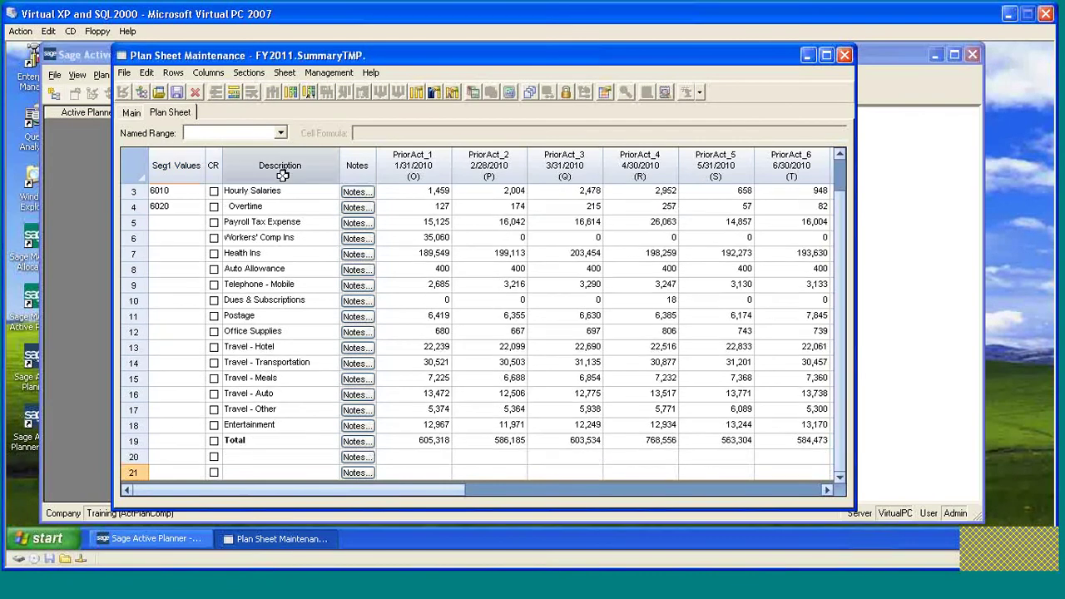
left_click(248, 72)
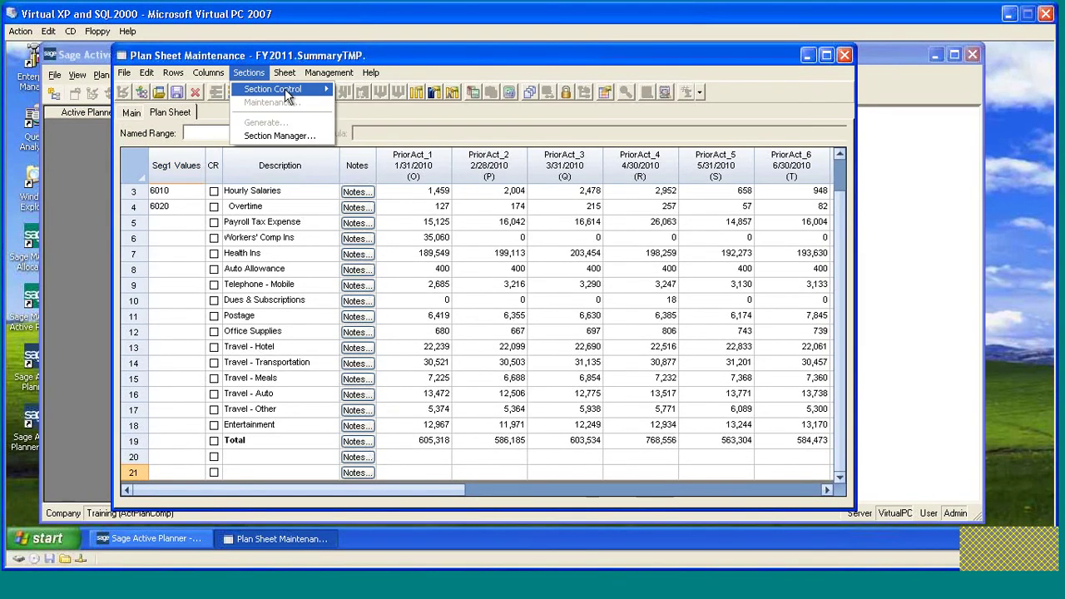
mouse_move(291, 96)
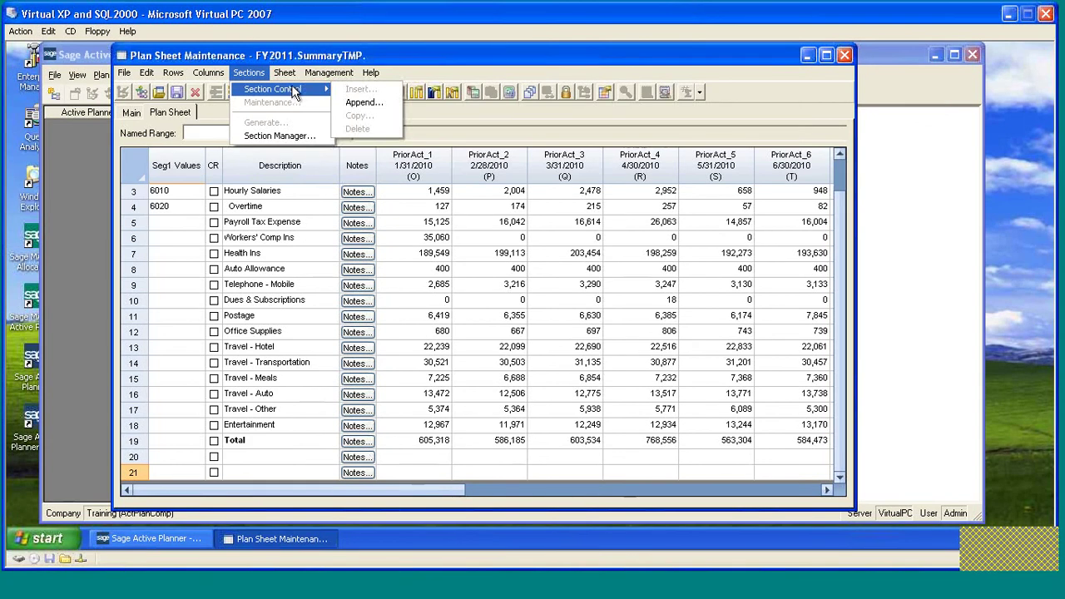
left_click(366, 101)
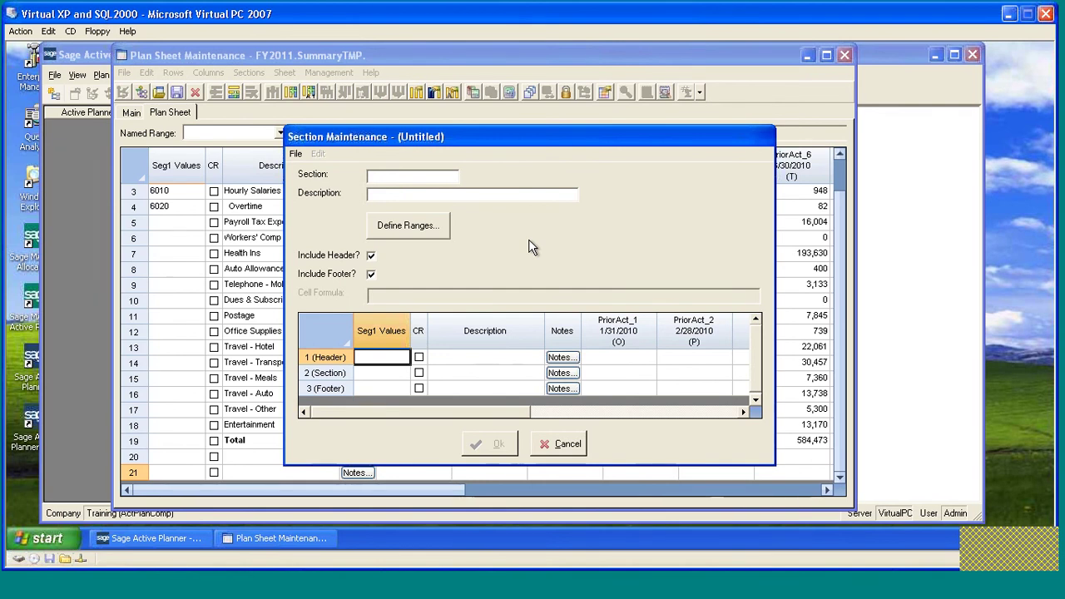
type("Exp")
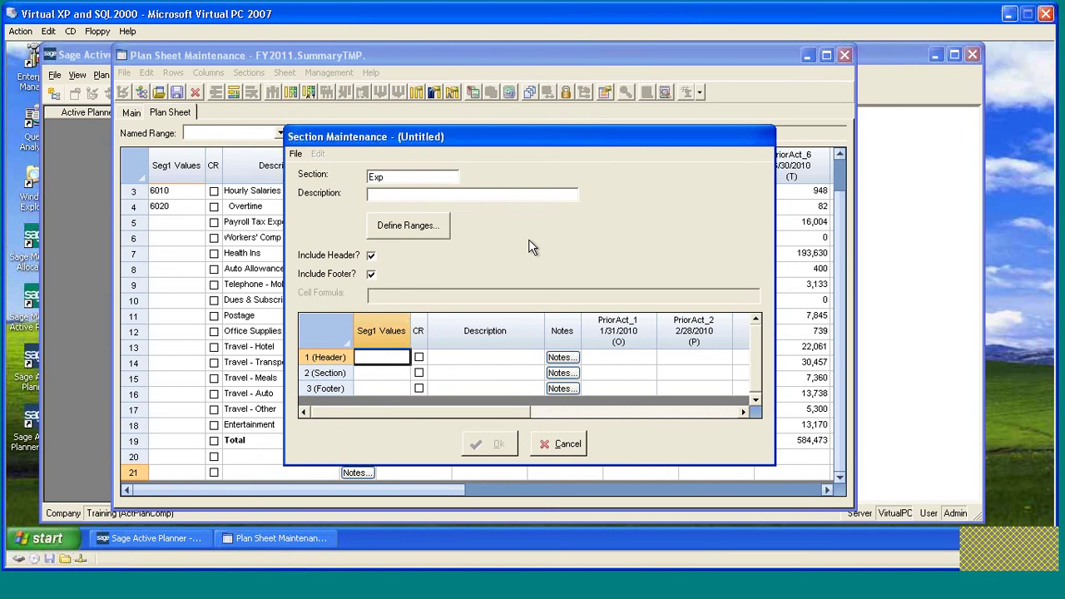
left_click(421, 197)
type("Expense")
Define the section's range and look up 6000 as the Seg1 From Value.
left_click(426, 229)
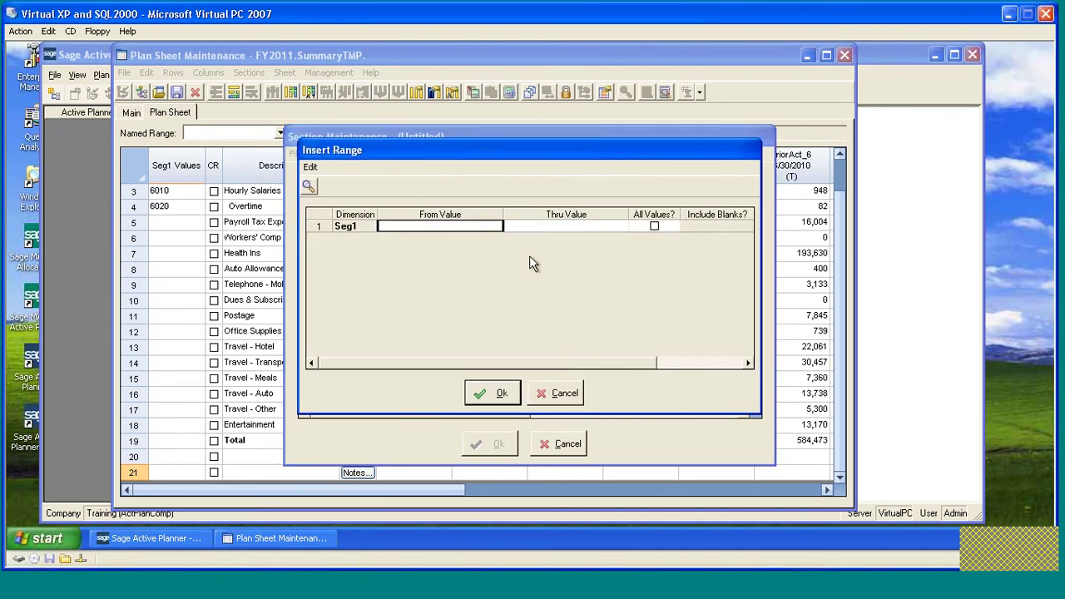
double_click(456, 225)
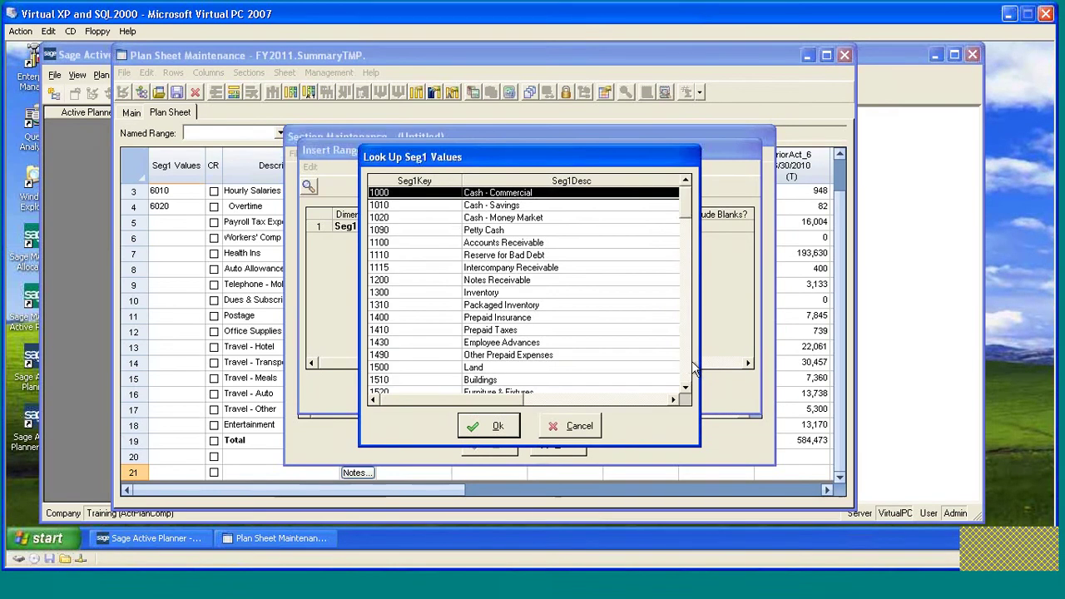
left_click(687, 367)
left_click(687, 367)
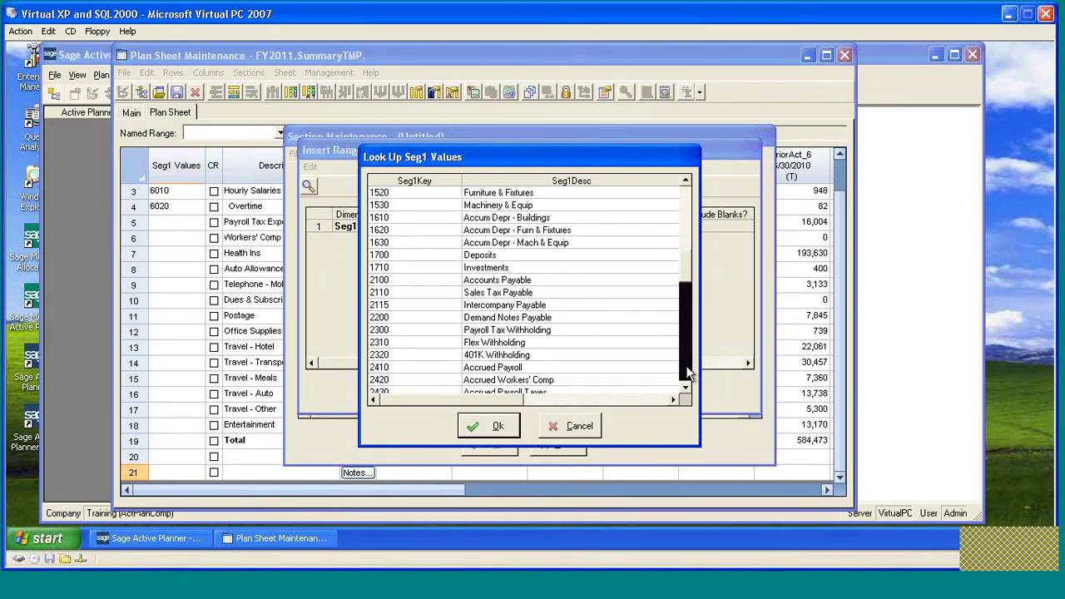
left_click(685, 370)
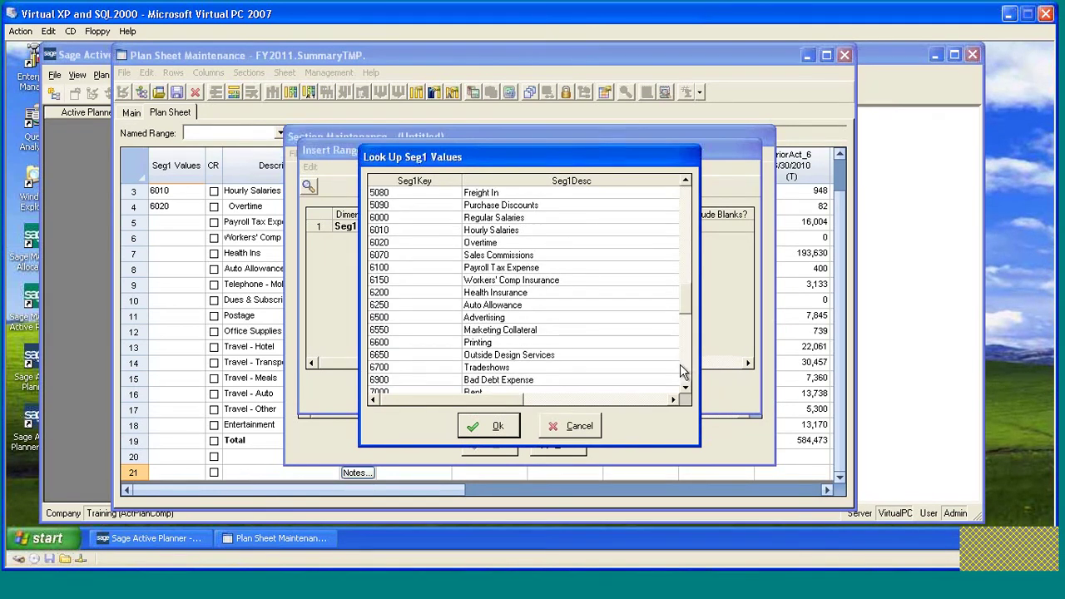
double_click(407, 218)
Look up 8500 as the Seg1 Thru Value, accept the range and generate the section with header and footer.
double_click(554, 225)
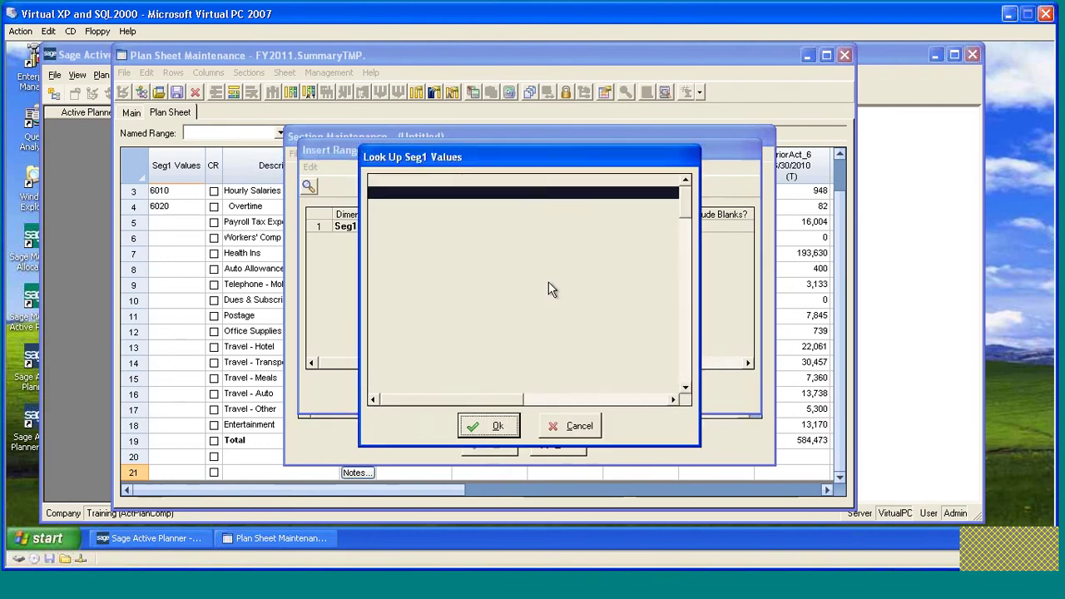
left_click_drag(688, 223, 689, 364)
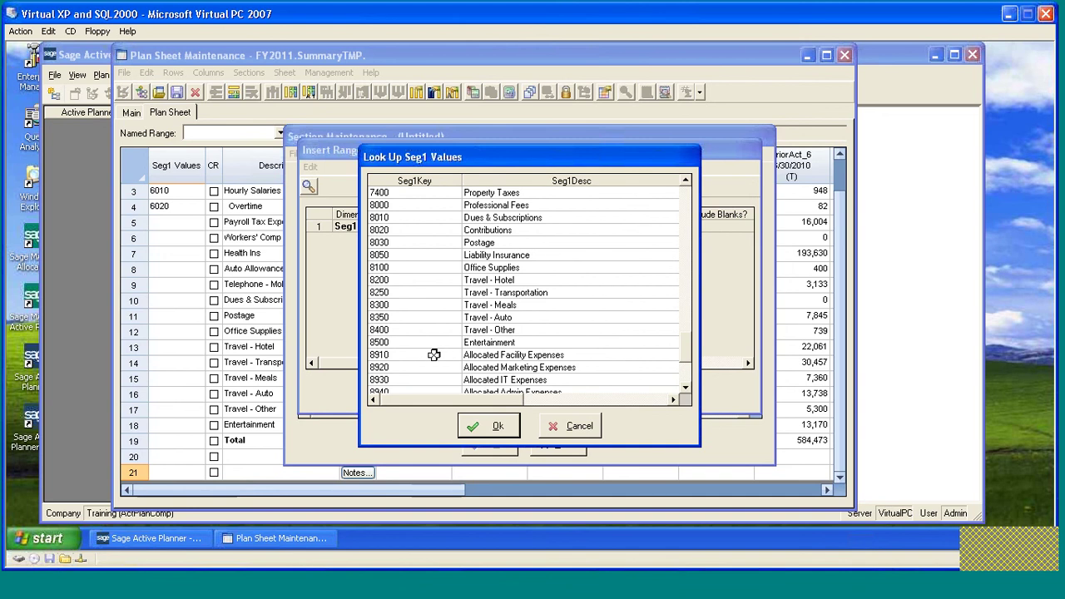
left_click(428, 343)
double_click(428, 343)
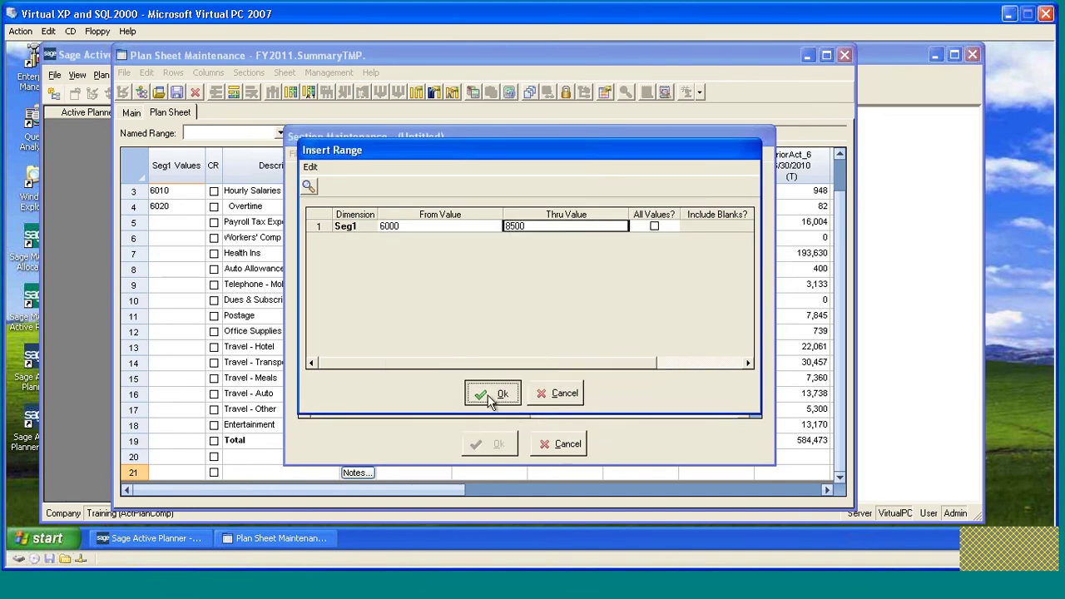
left_click(490, 392)
left_click(483, 441)
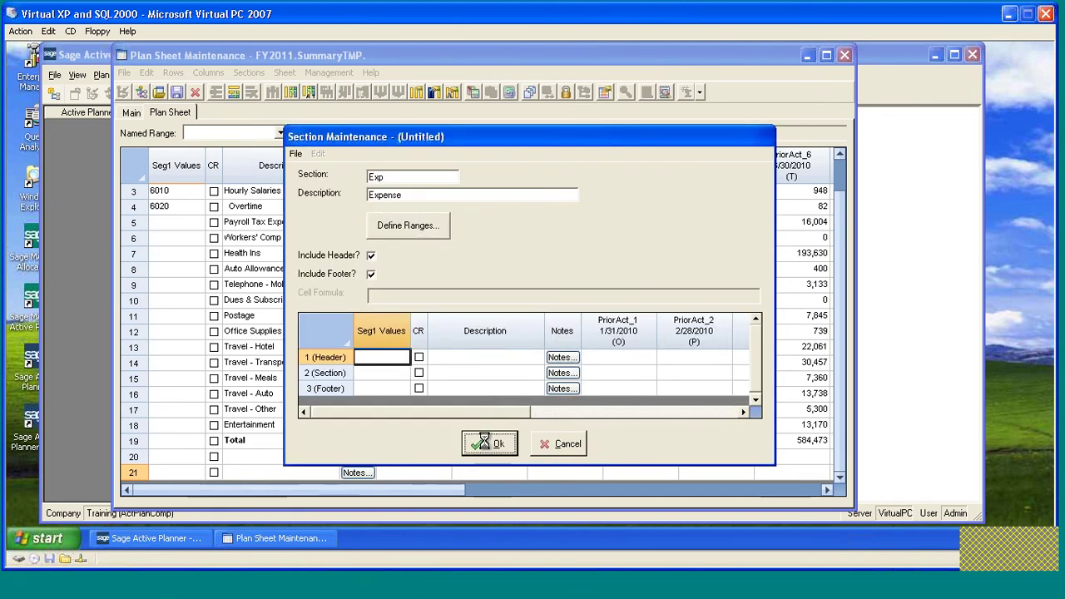
Copy the Total label from row 19 into the description of the new section's footer row 58.
scroll(350, 364, "down", 4)
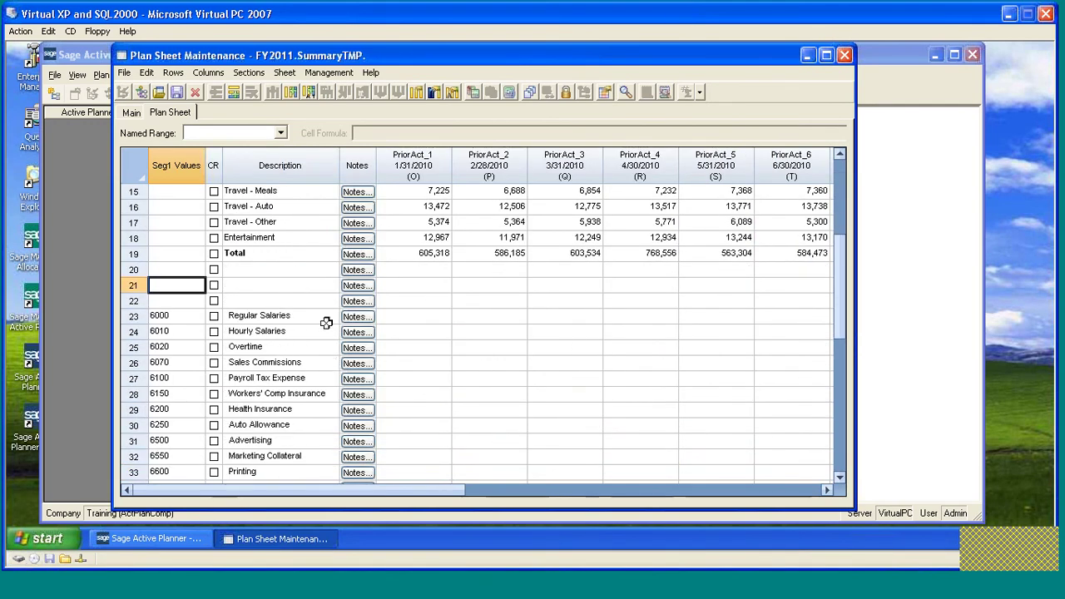
left_click(261, 249)
scroll(352, 308, "down", 6)
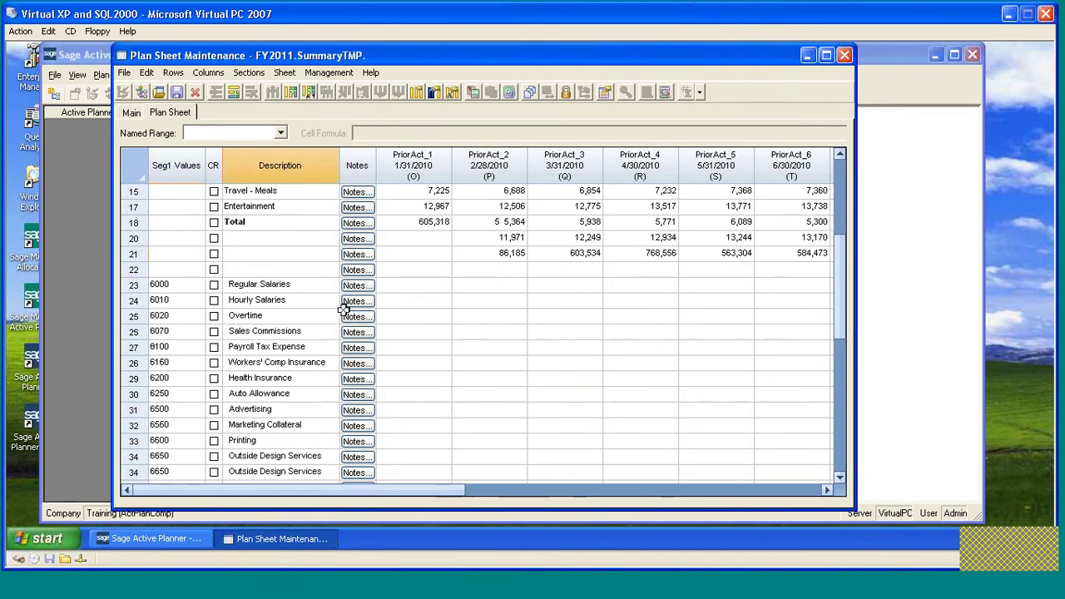
scroll(328, 323, "down", 3)
left_click(261, 473)
type("Total")
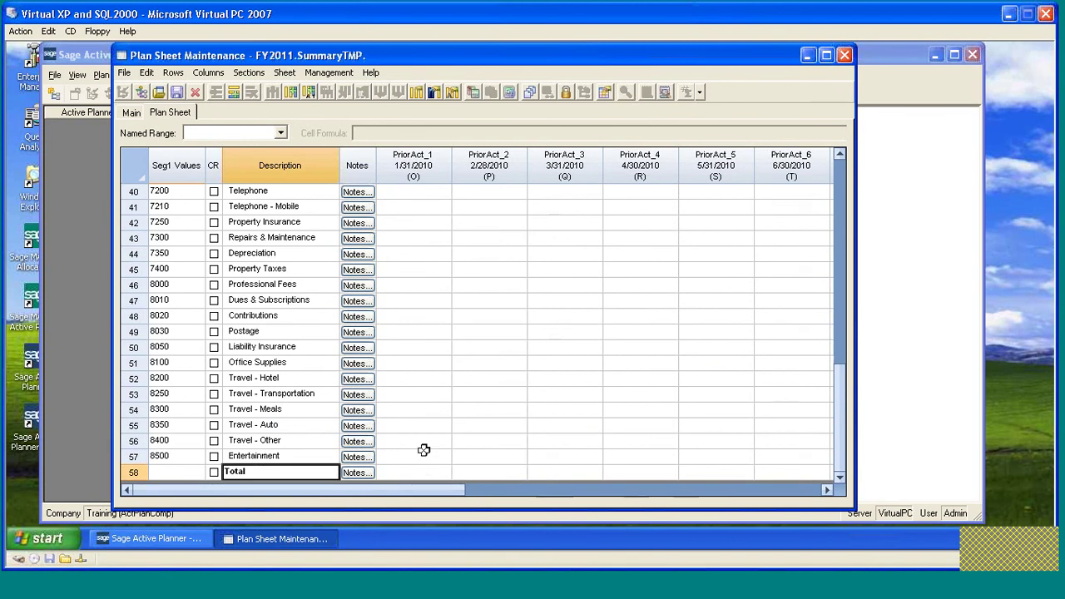
key("Return")
Copy the Salary / G&A Expenses heading from row 1 into the description of the new section's header row 22.
scroll(423, 450, "down", 4)
scroll(302, 287, "up", 1)
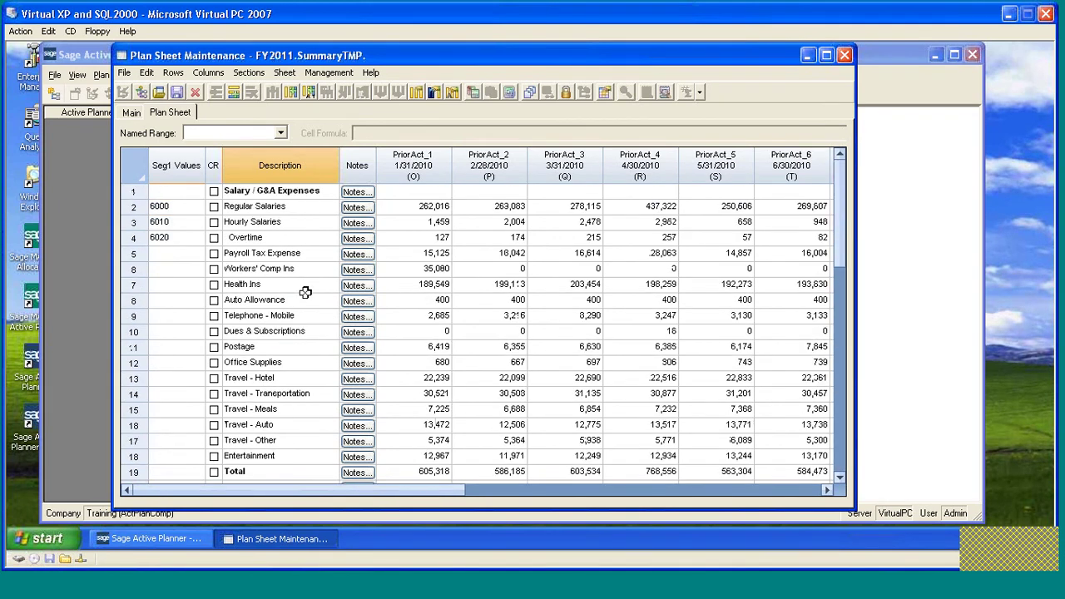
scroll(329, 341, "down", 5)
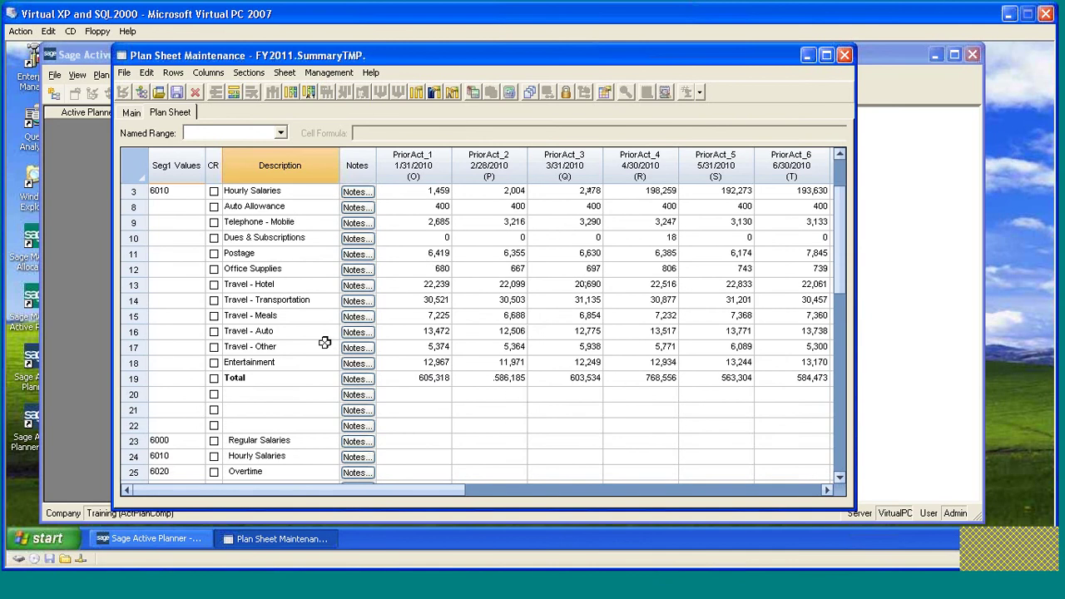
left_click(242, 284)
type("Salary / G&A Expenses")
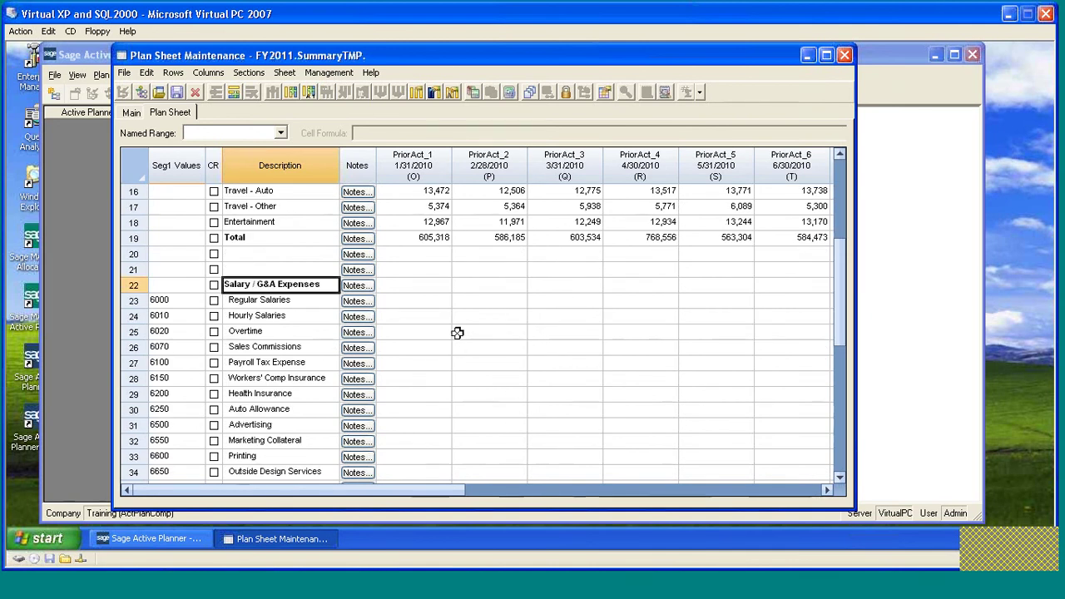
Copy the Entertainment amounts in row 18 across all period columns into the new Regular Salaries row 23.
left_click(436, 222)
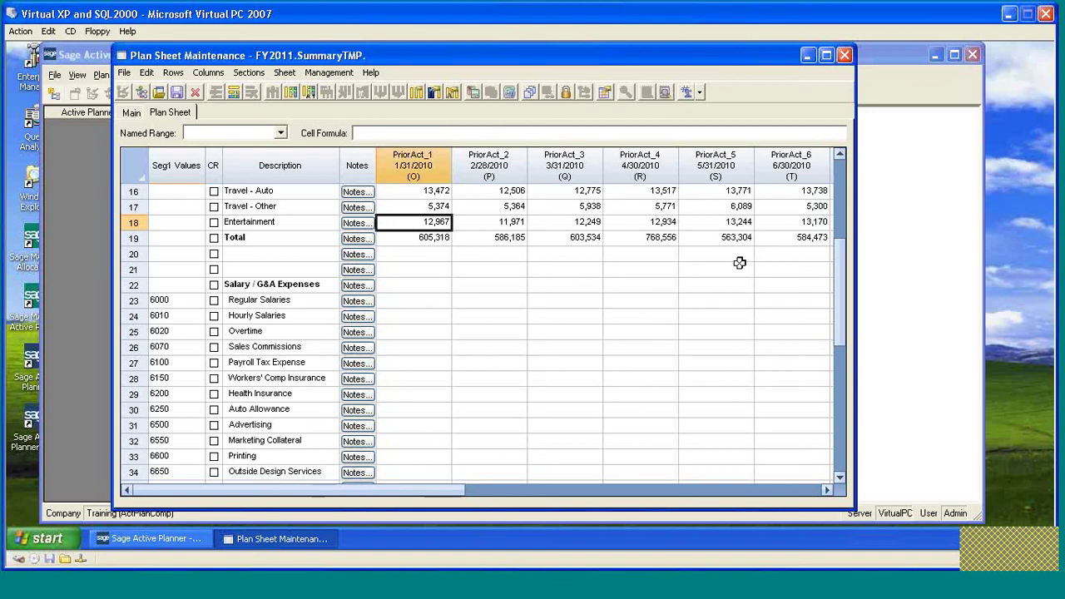
key("ctrl+shift+Right")
key("ctrl+shift+Left")
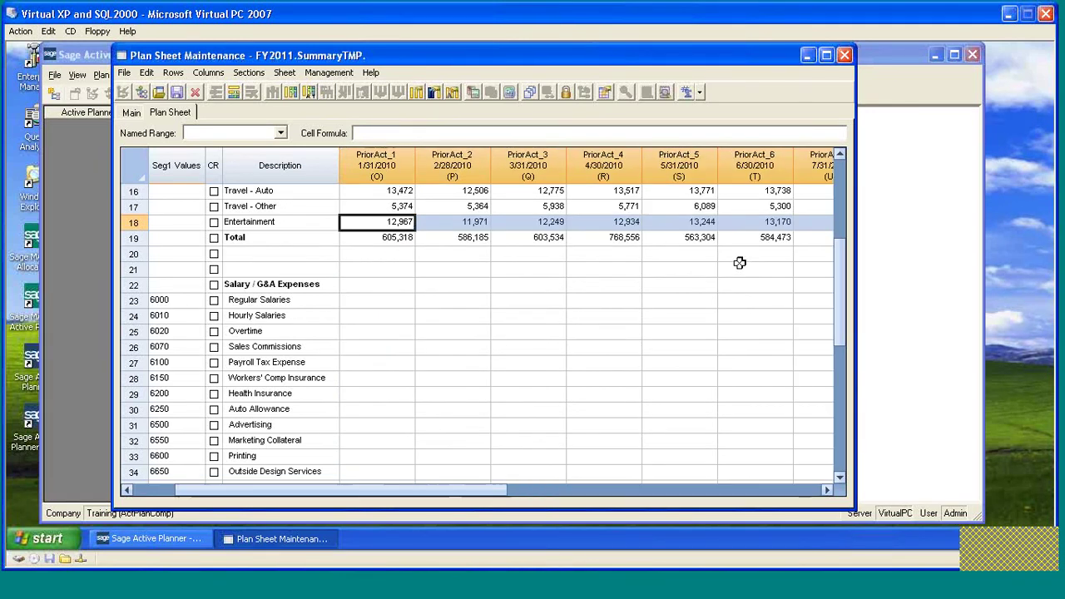
left_click(376, 298)
type("12,967")
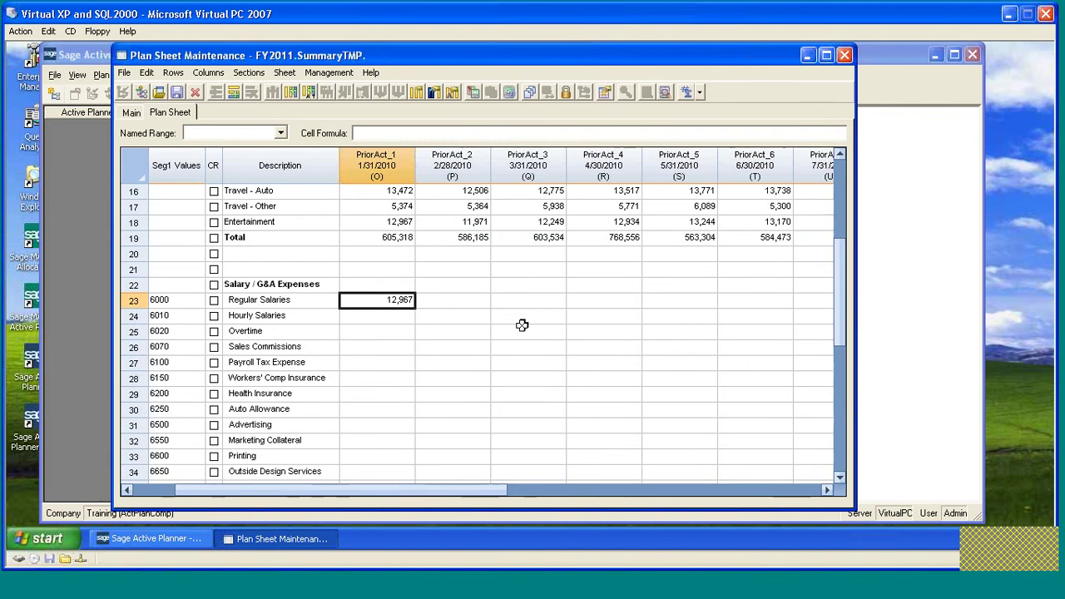
key("ctrl+shift+Right")
key("ctrl+v")
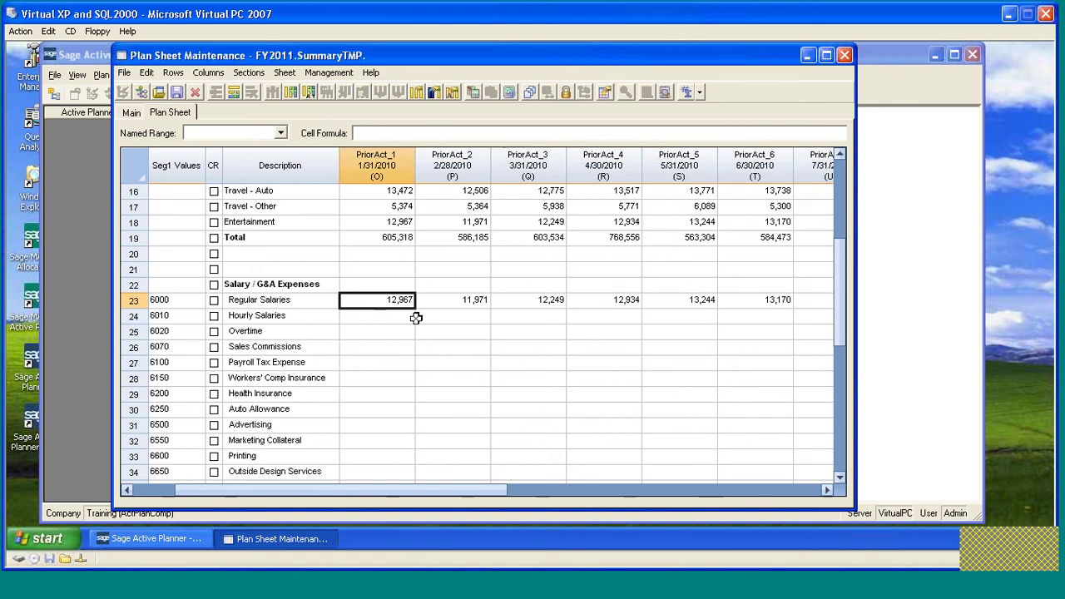
Sum PriorAct_1 rows 23 through 57 and place the formula =sum(O23:O57) in Total row 58.
scroll(407, 324, "down", 2)
scroll(408, 325, "down", 6)
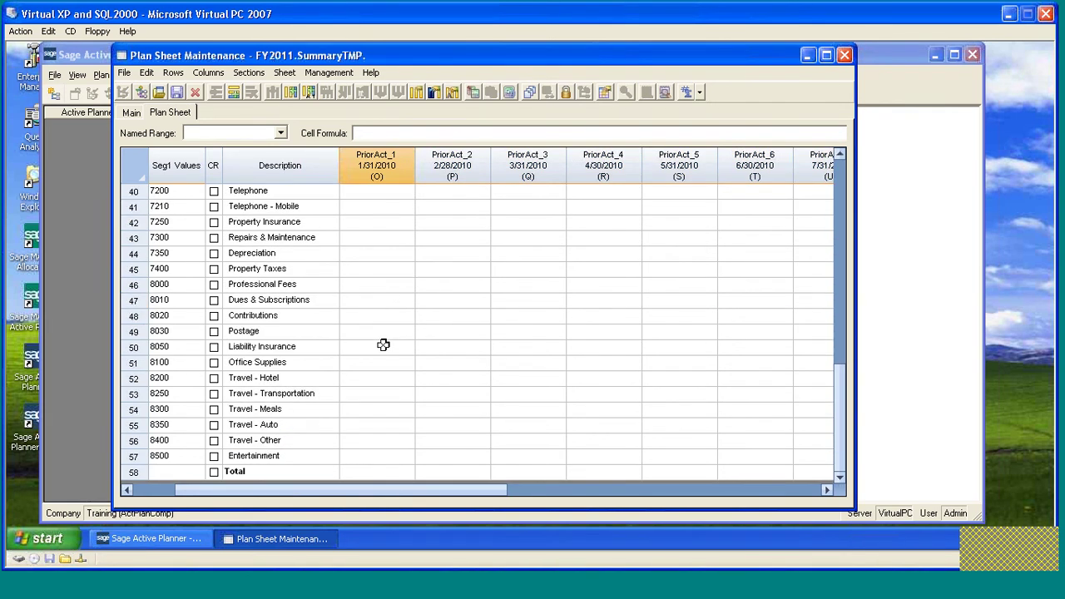
left_click(362, 451, "shift")
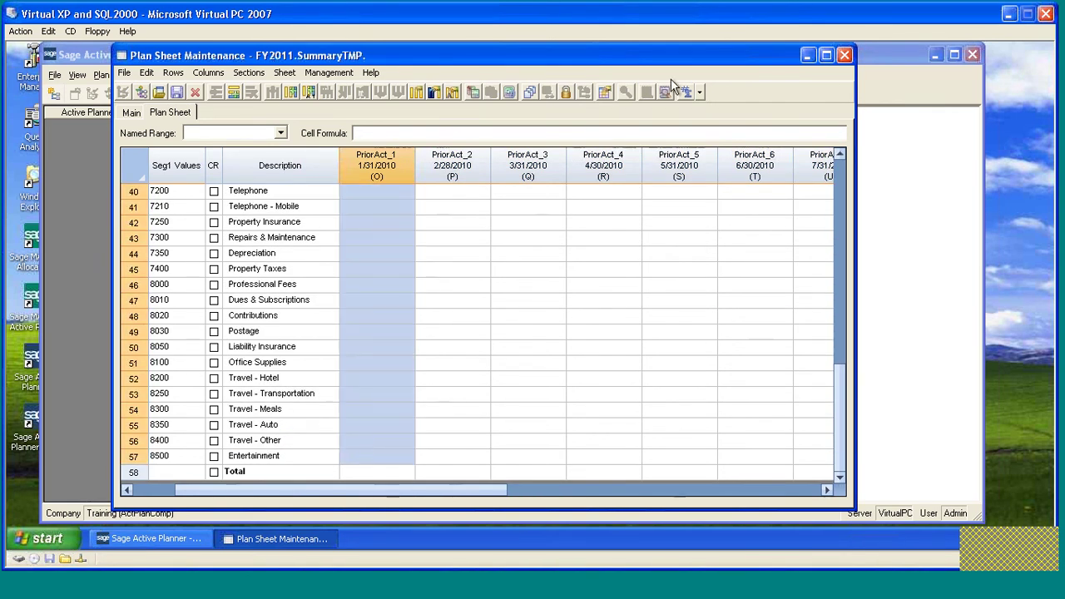
left_click(700, 92)
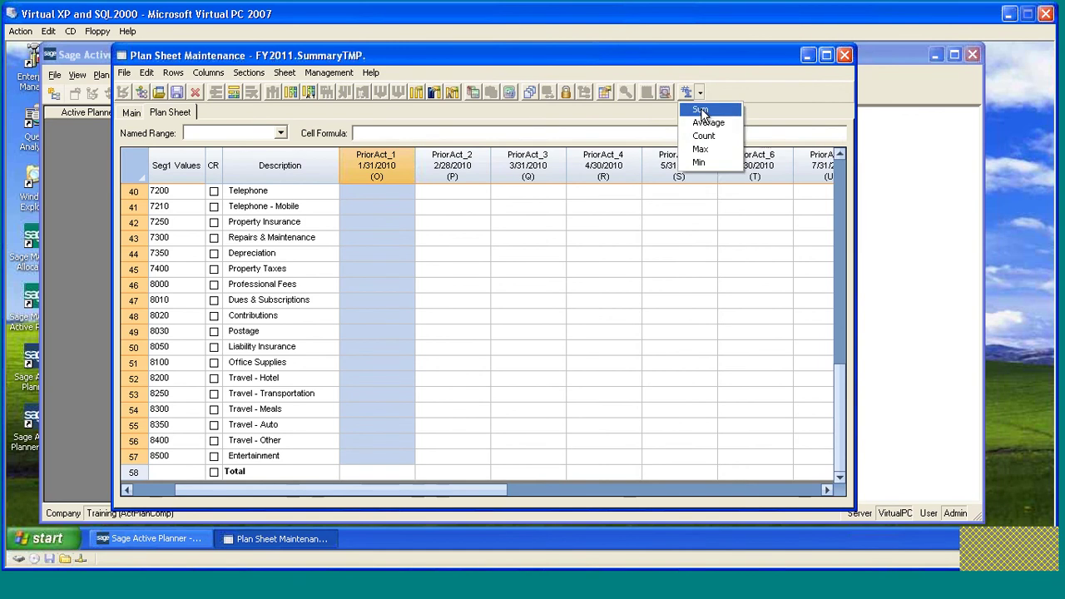
left_click(702, 106)
left_click(392, 471)
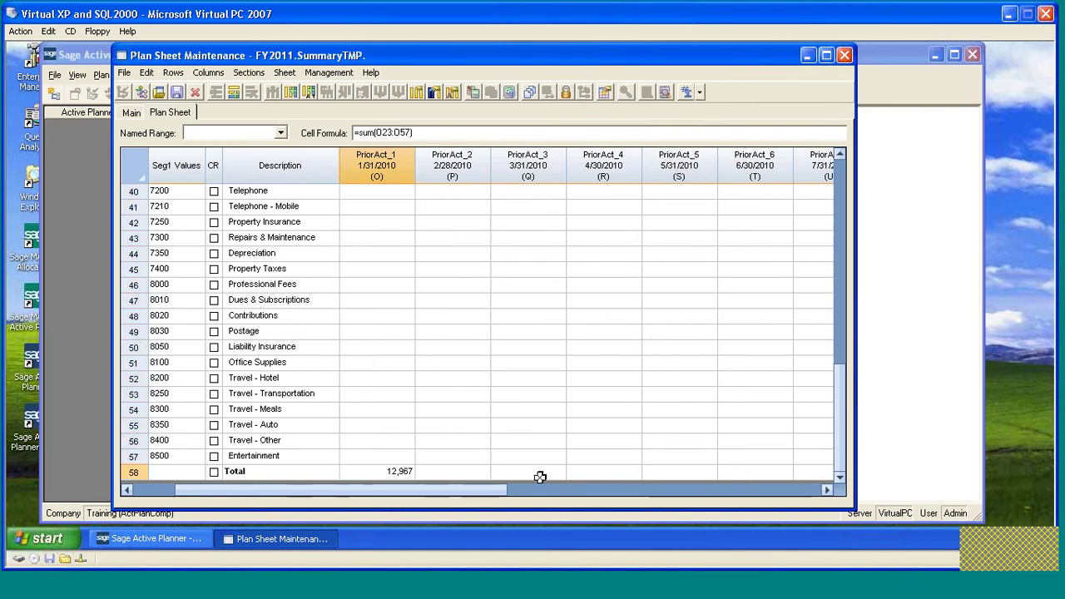
Copy the PriorAct_1 sum formula across Total row 58 through the YTD_Budget column.
key("shift+End")
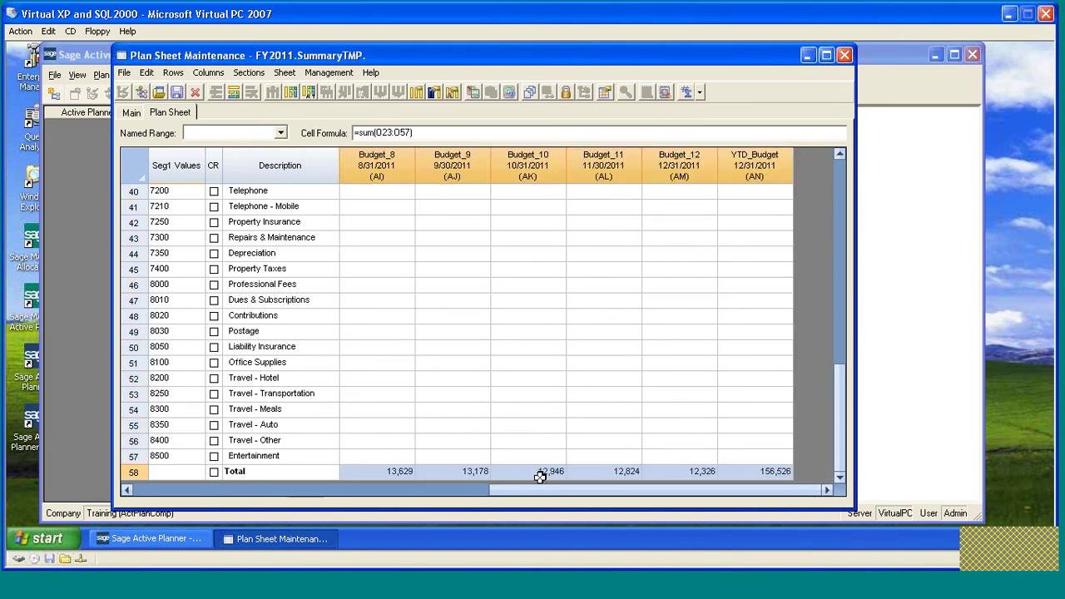
key("Home")
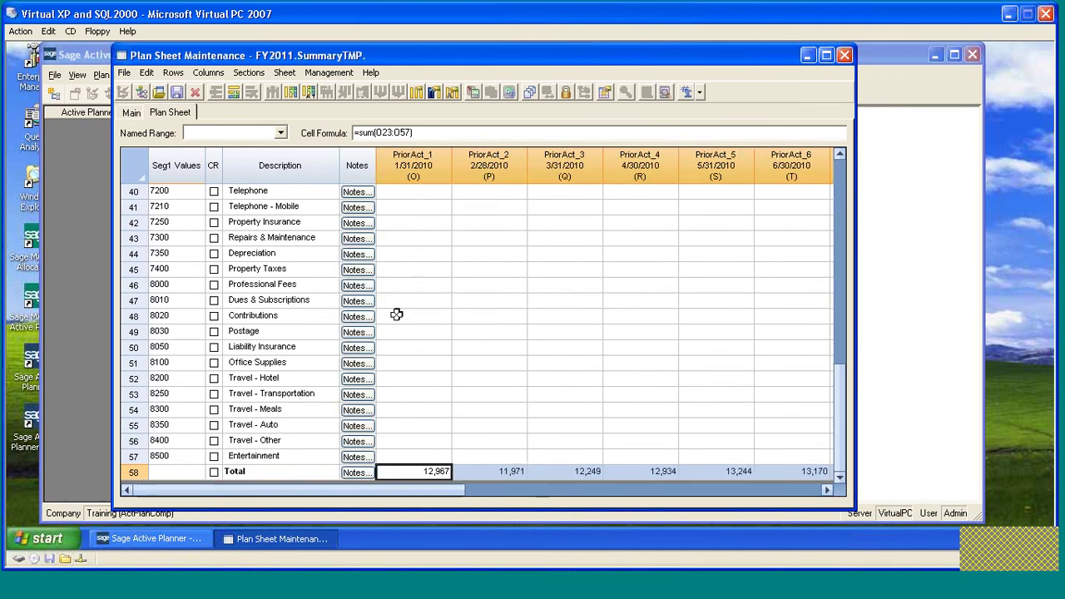
left_click(402, 313)
Delete rows 1 through 20, from the old Salary / G&A Expenses heading to the blank row below its Total.
scroll(410, 314, "up", 2)
scroll(410, 315, "up", 7)
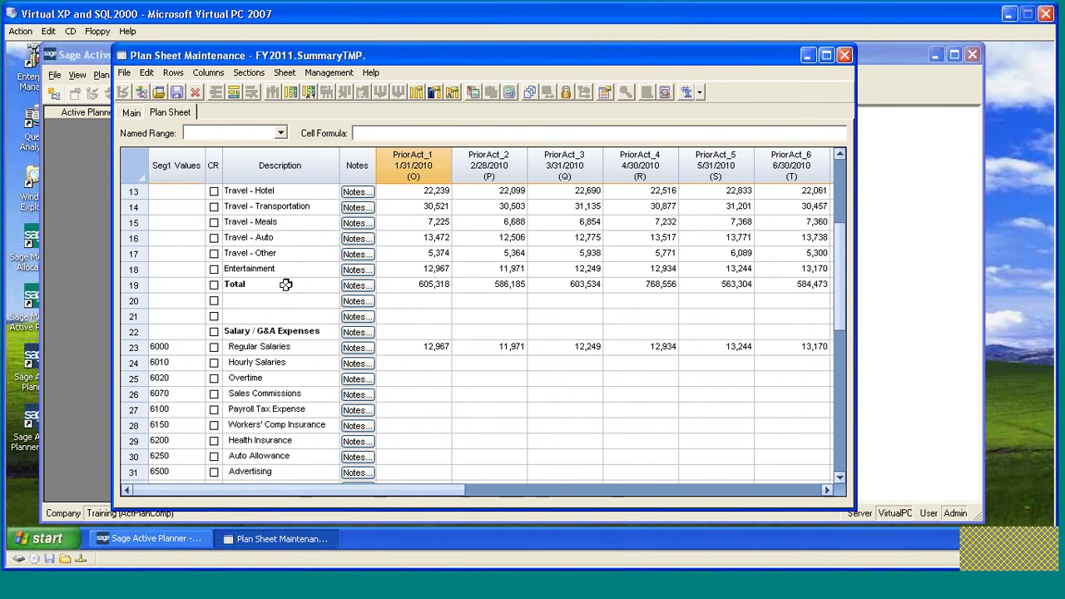
scroll(283, 296, "up", 4)
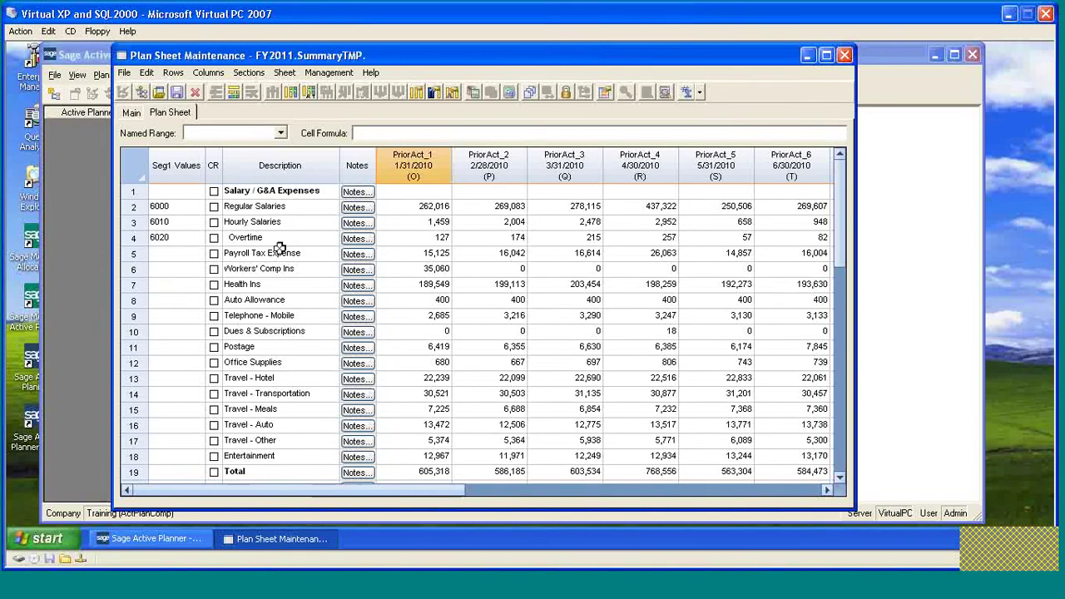
left_click(140, 207)
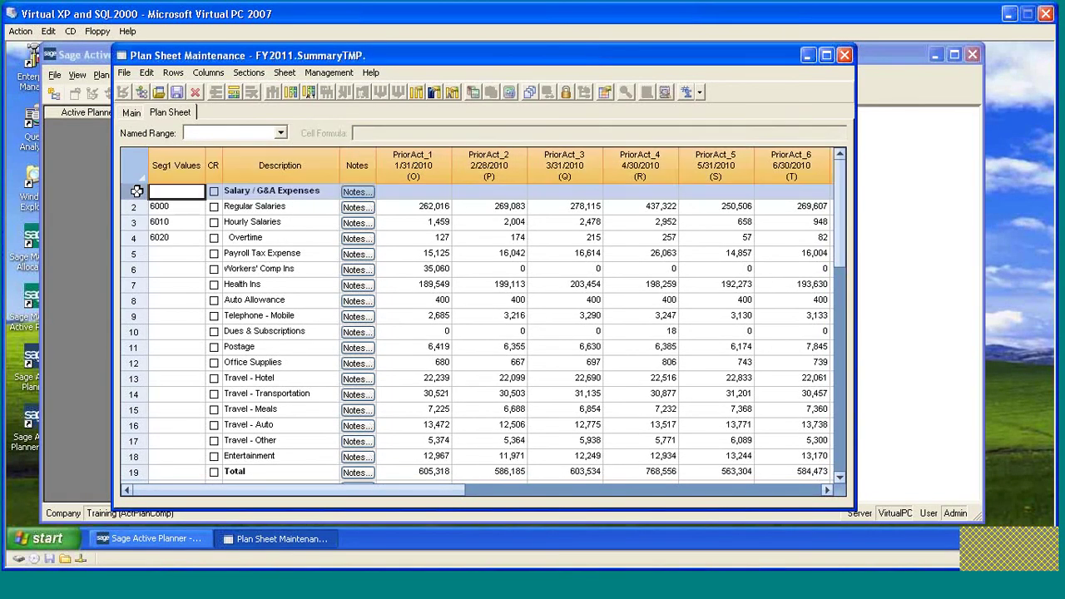
scroll(178, 283, "down", 4)
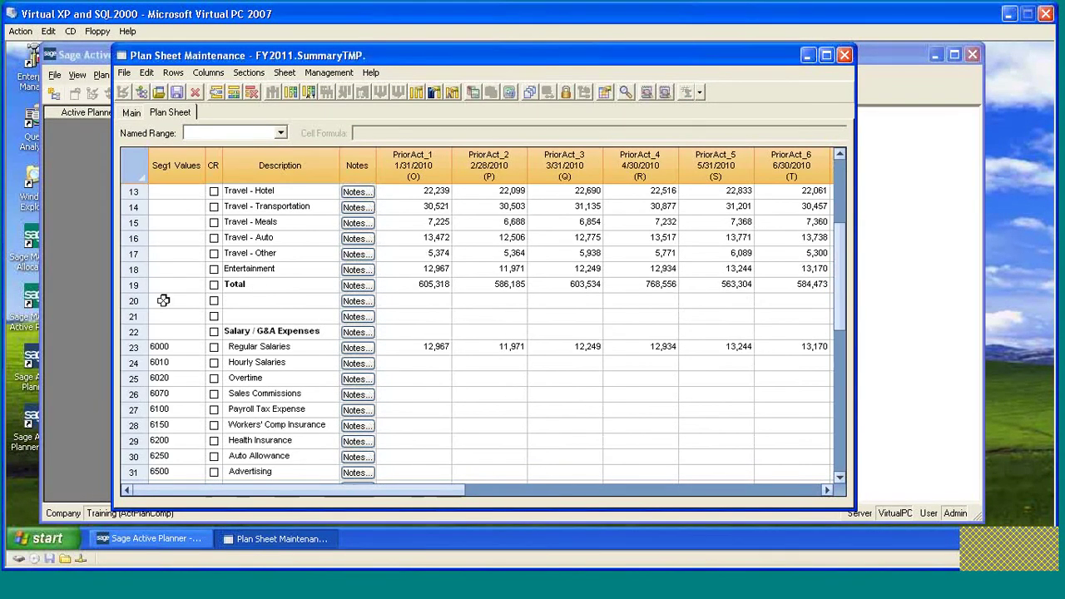
left_click(137, 285, "shift")
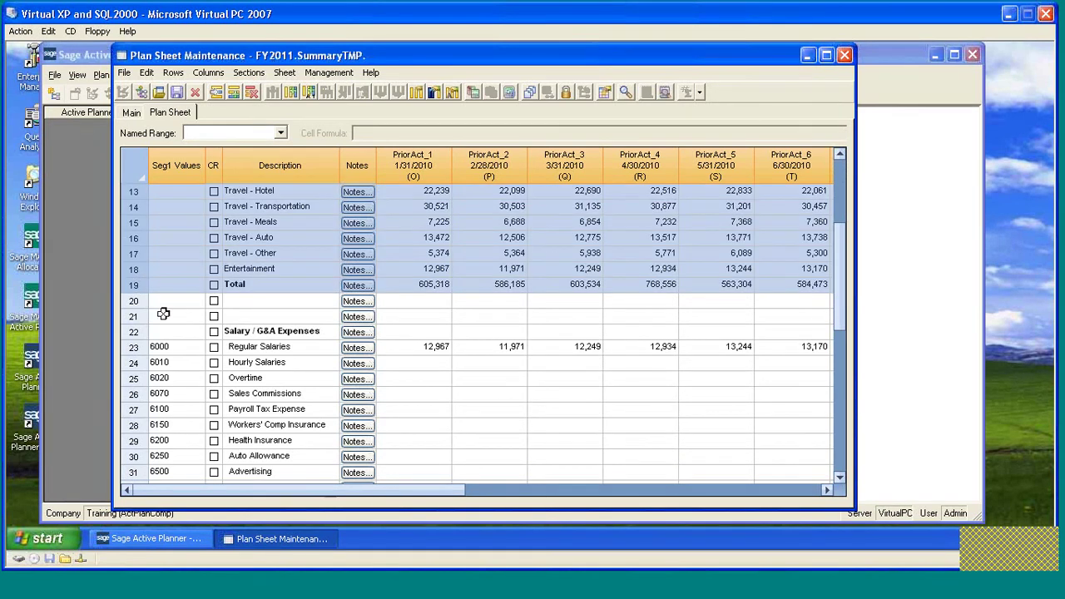
left_click(134, 300, "shift")
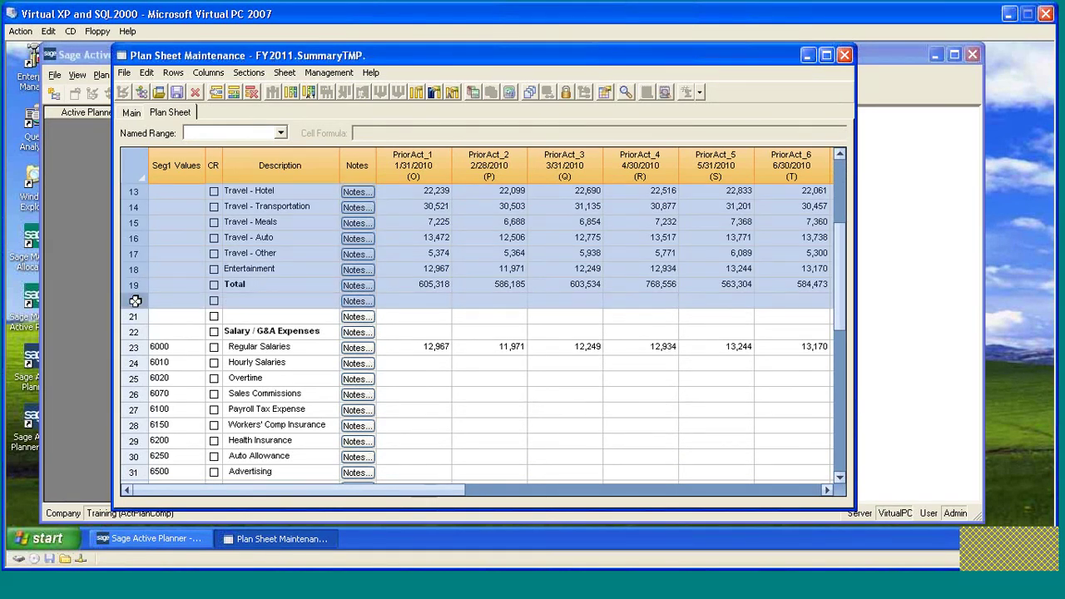
left_click(254, 90)
Delete rows 24 through 31 of the Expense section, from Depreciation to Office Supplies.
scroll(306, 252, "down", 6)
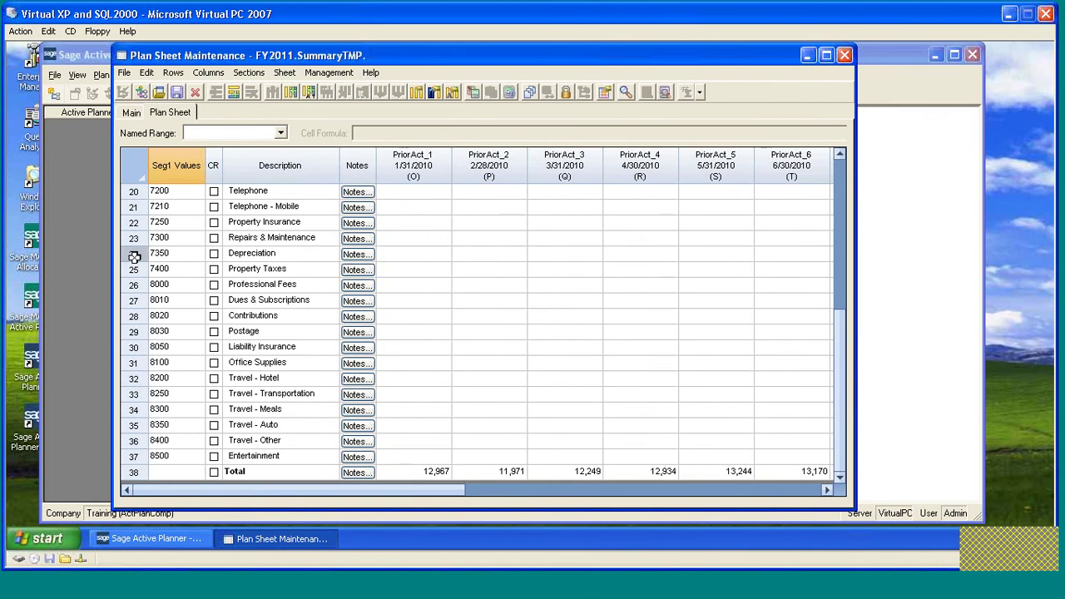
left_click_drag(134, 253, 133, 363)
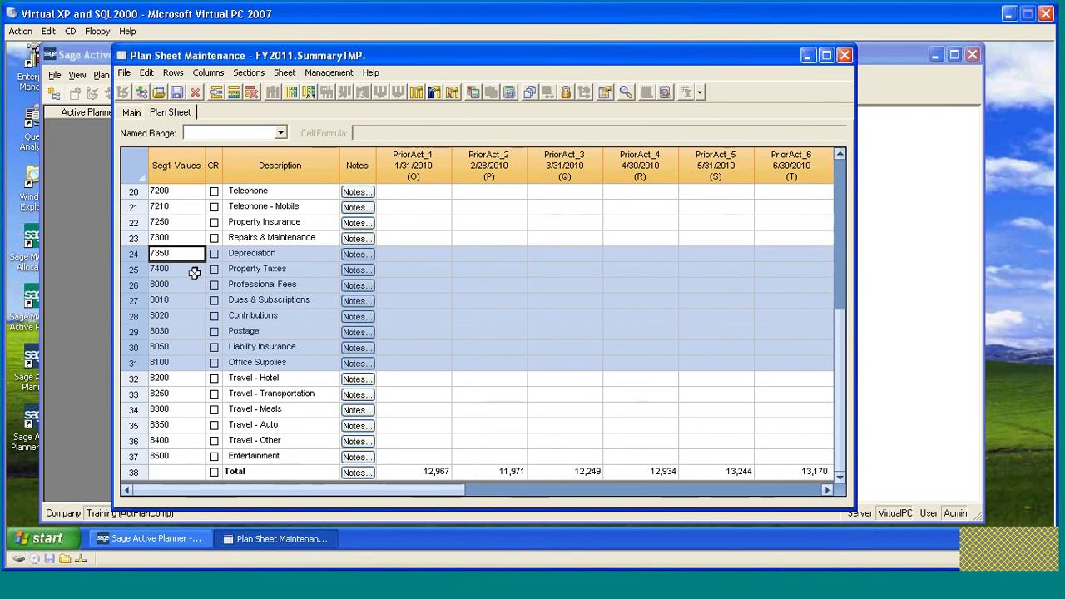
left_click(250, 92)
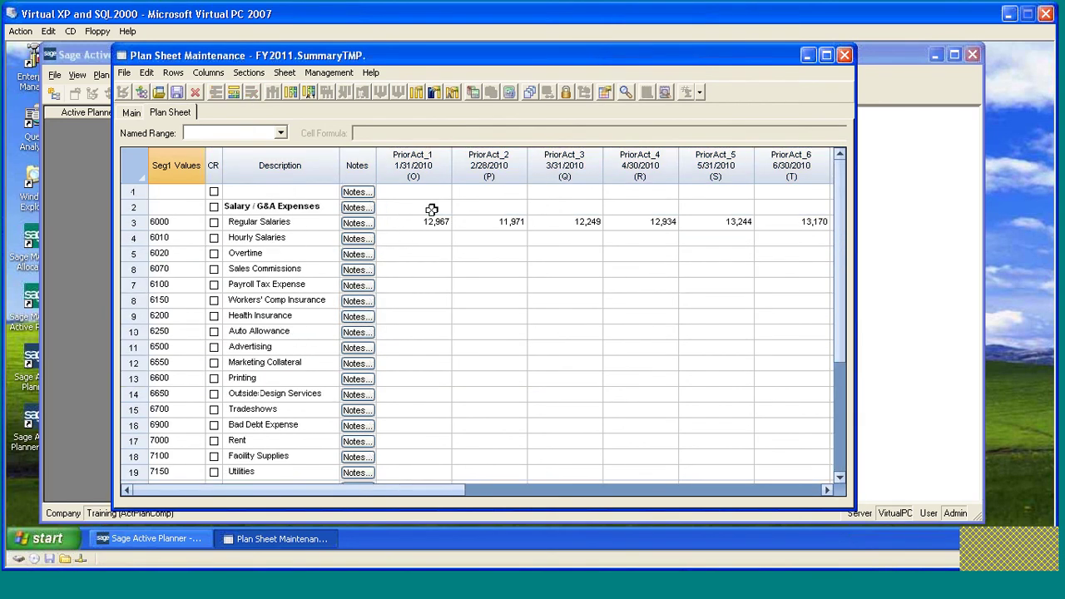
Clear the amounts in Regular Salaries row 3 from PriorAct_1 through the YTD_Budget column.
left_click(422, 222)
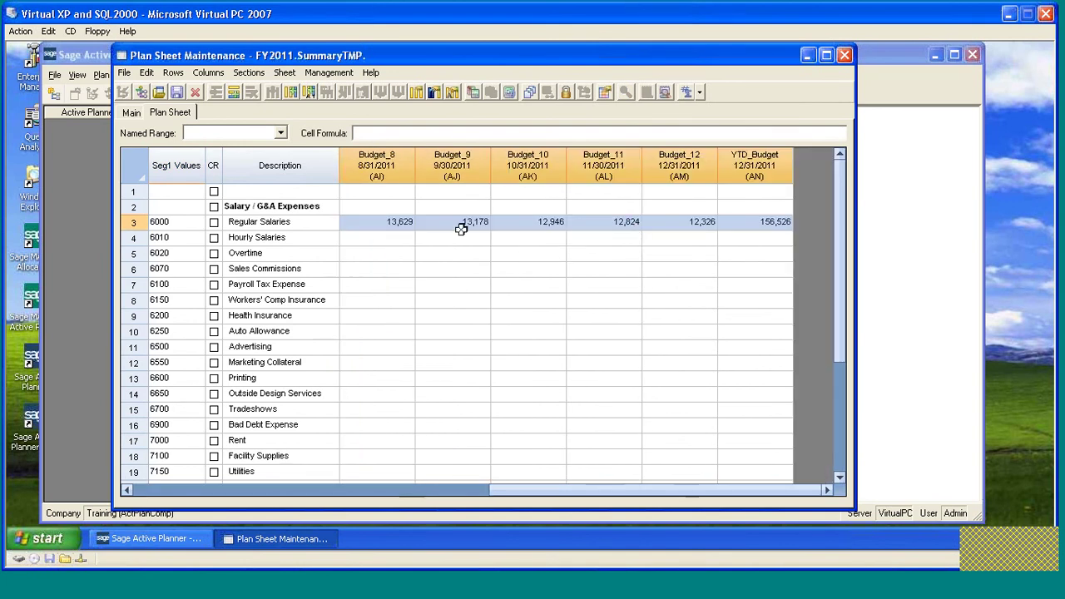
right_click(464, 233)
mouse_move(539, 335)
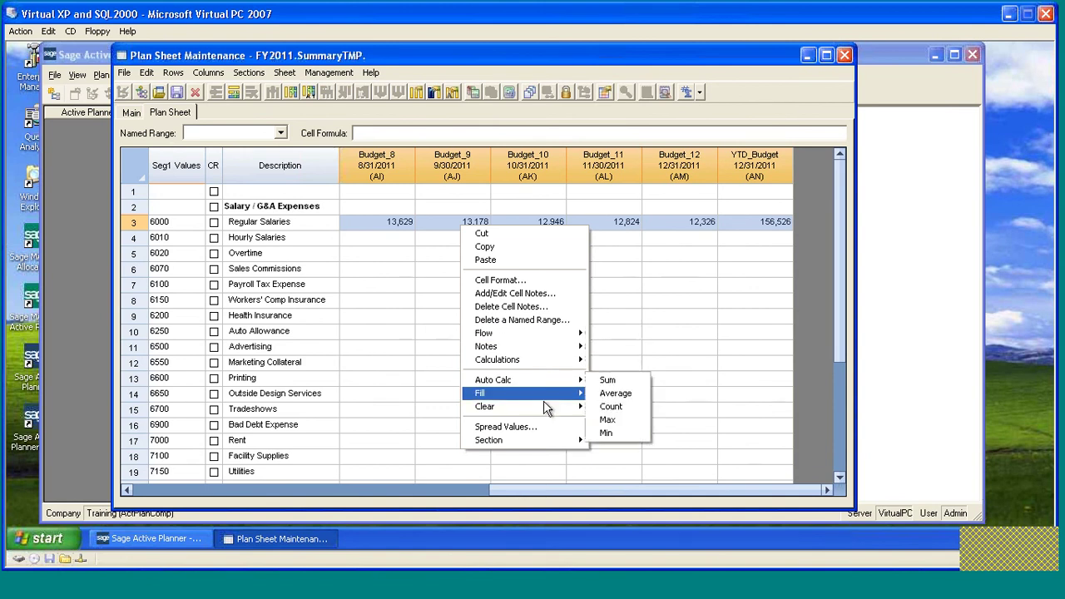
mouse_move(546, 408)
left_click(611, 406)
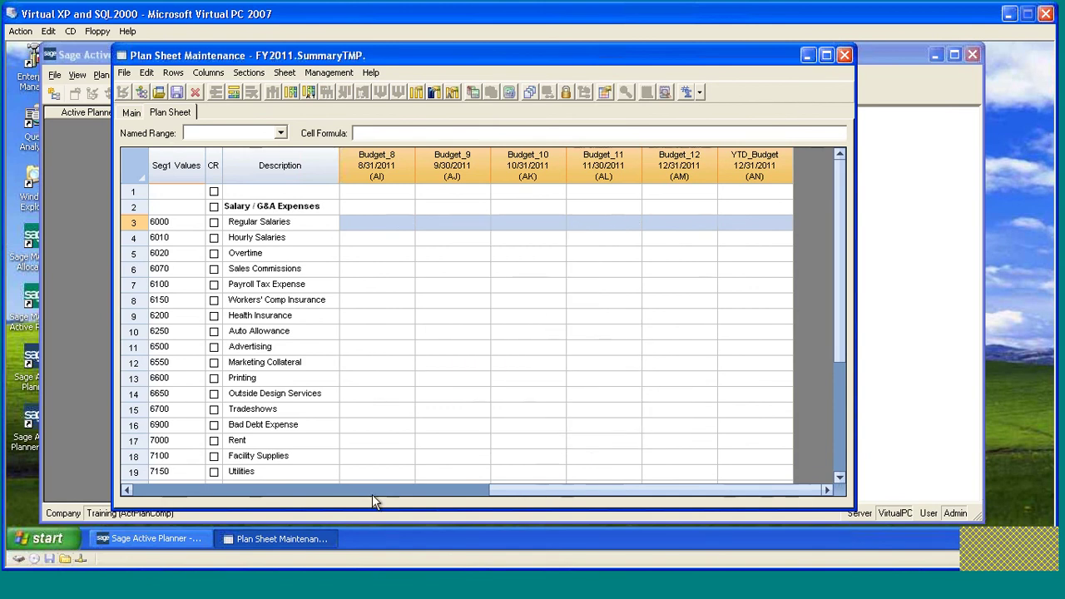
left_click_drag(502, 498, 146, 491)
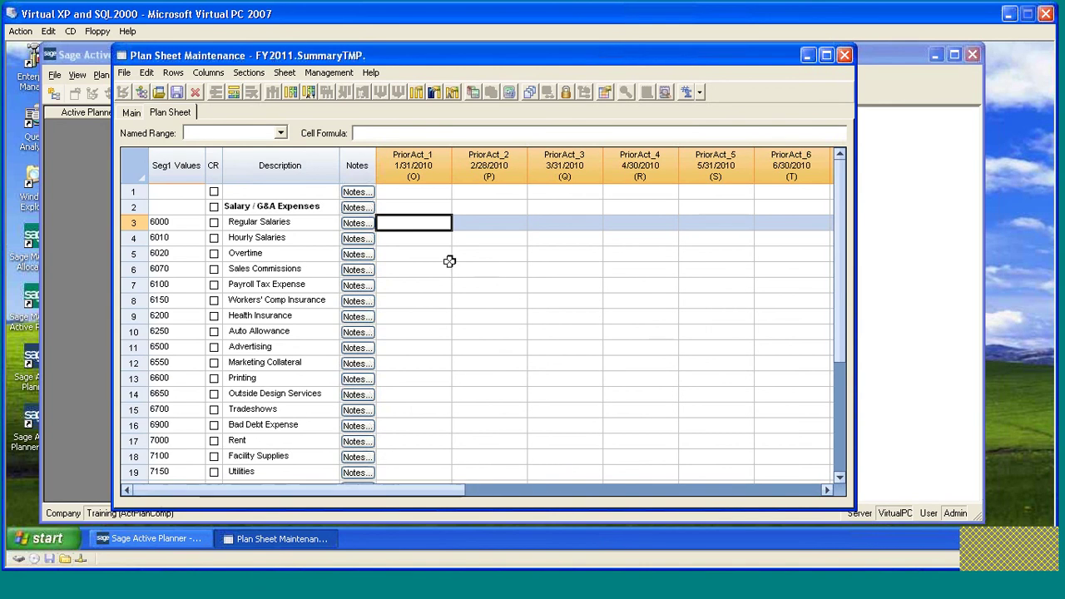
Generate the Expense section with the Regenerate All Rows action and review its rows down to Total.
left_click(413, 259)
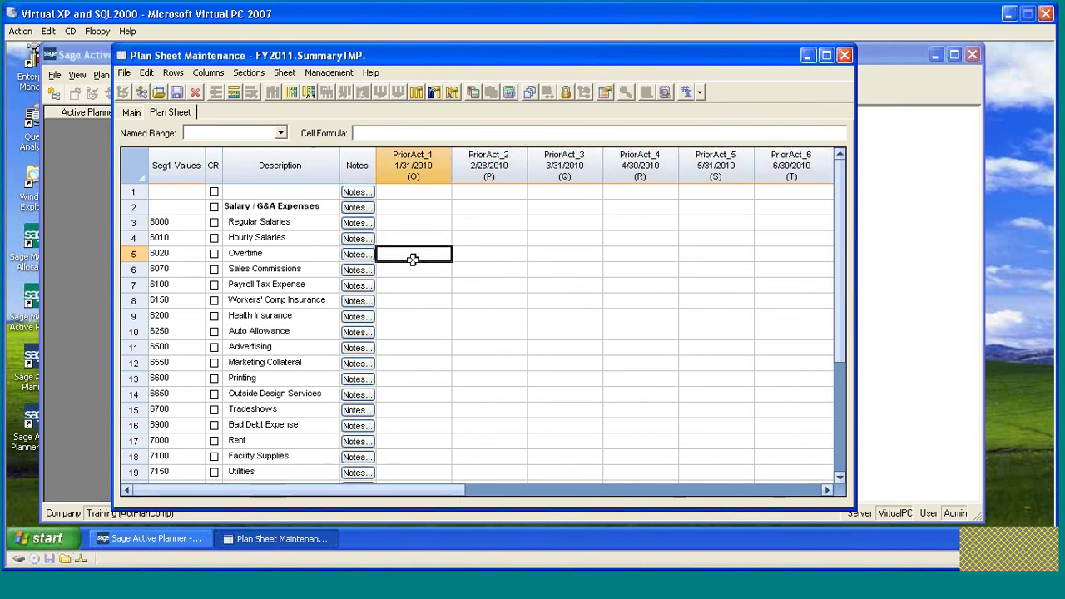
left_click(248, 73)
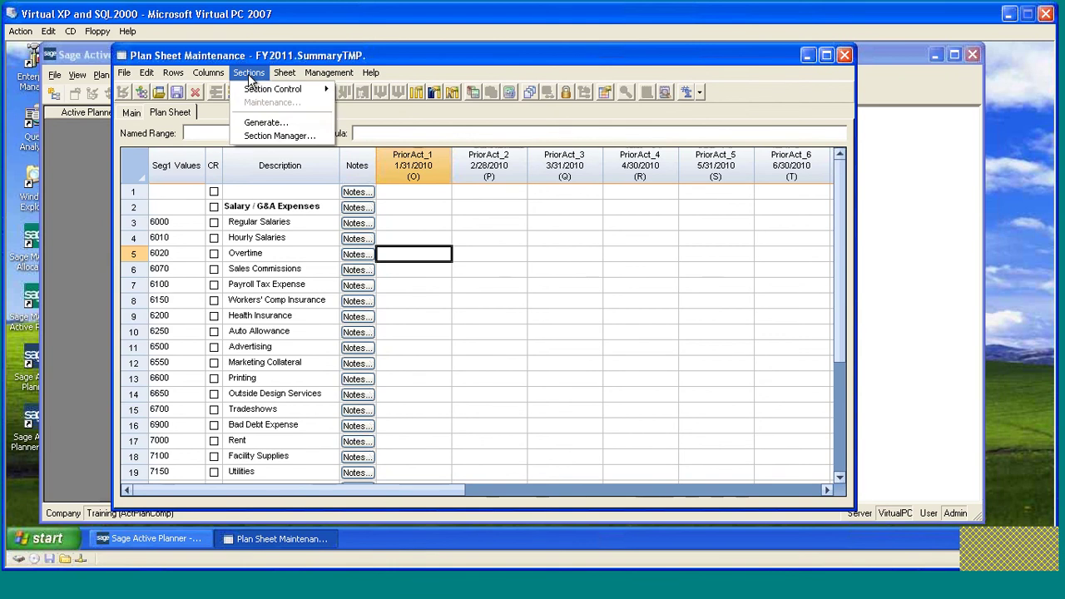
left_click(265, 122)
left_click(507, 236)
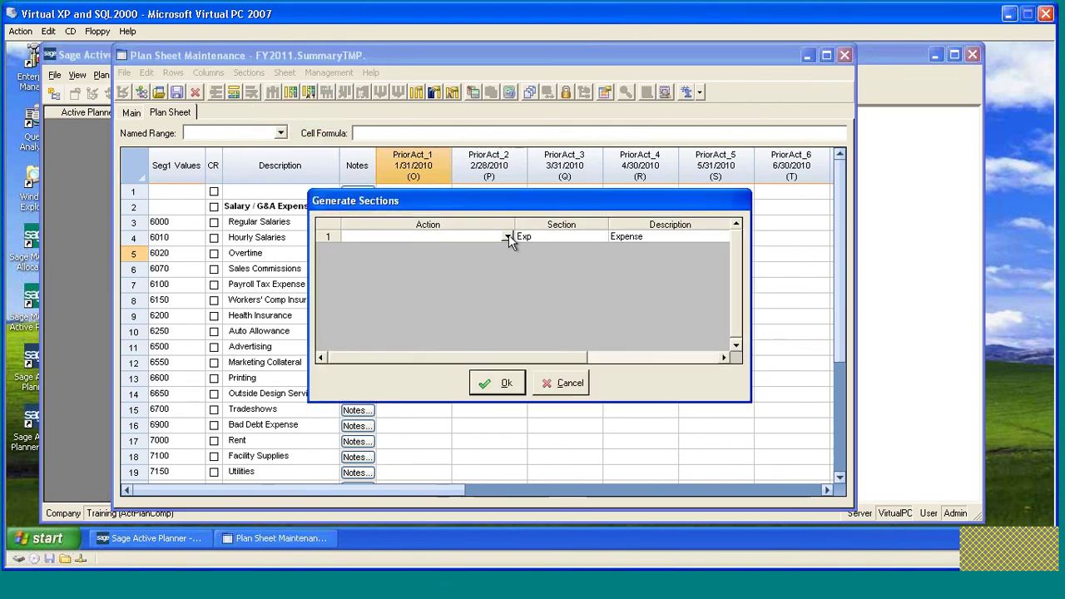
left_click(495, 383)
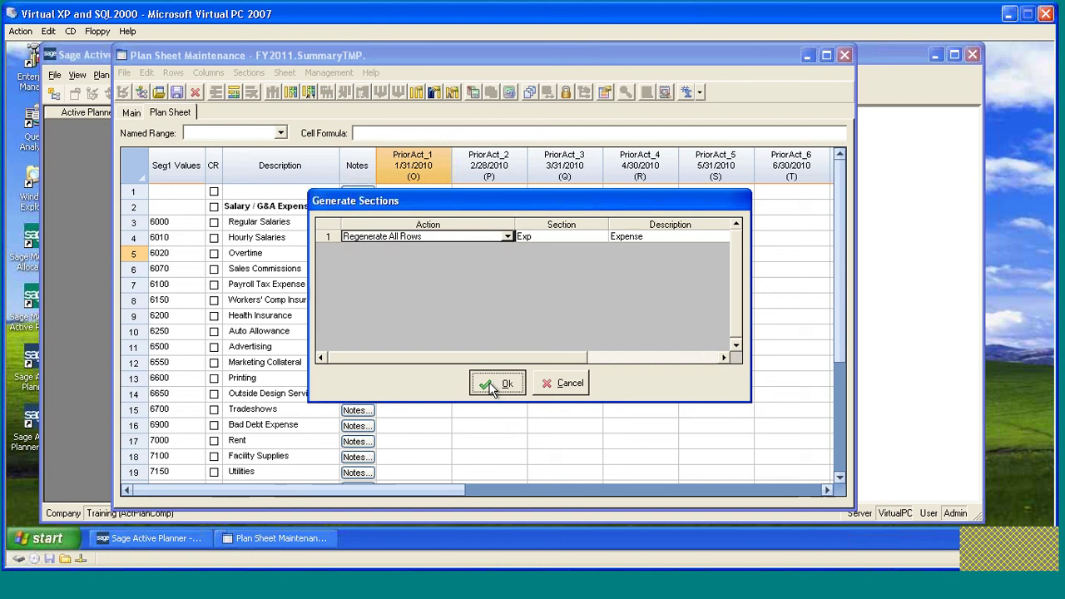
scroll(206, 336, "down", 4)
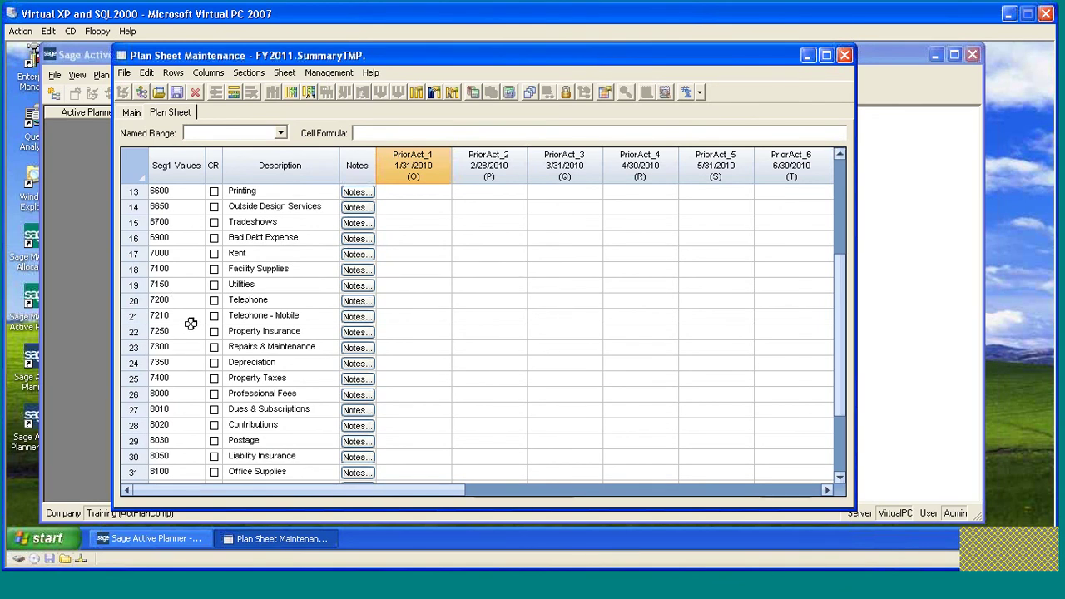
scroll(183, 271, "down", 3)
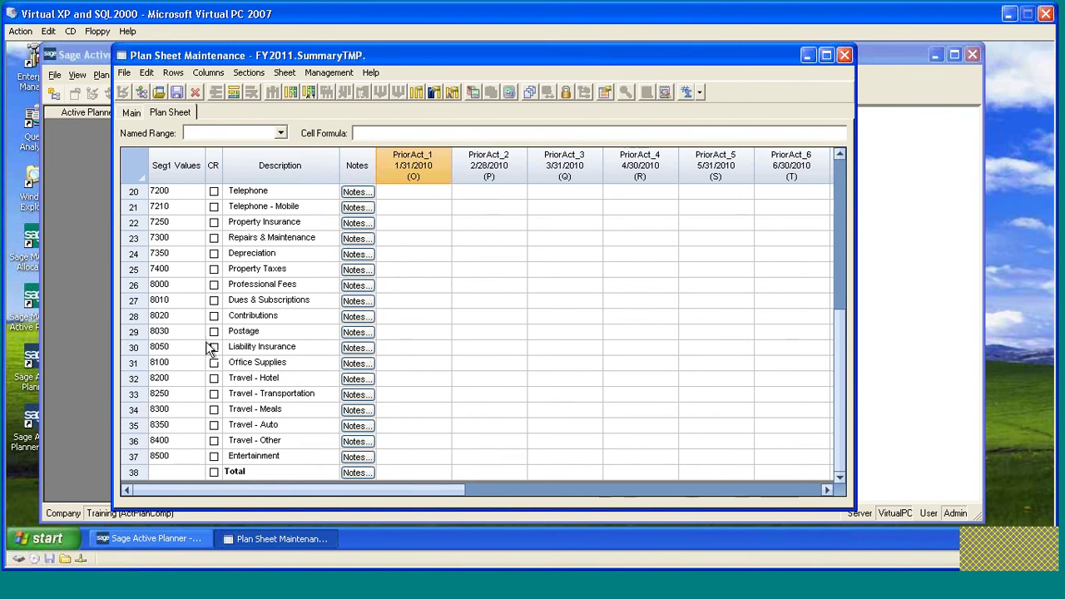
scroll(210, 350, "up", 7)
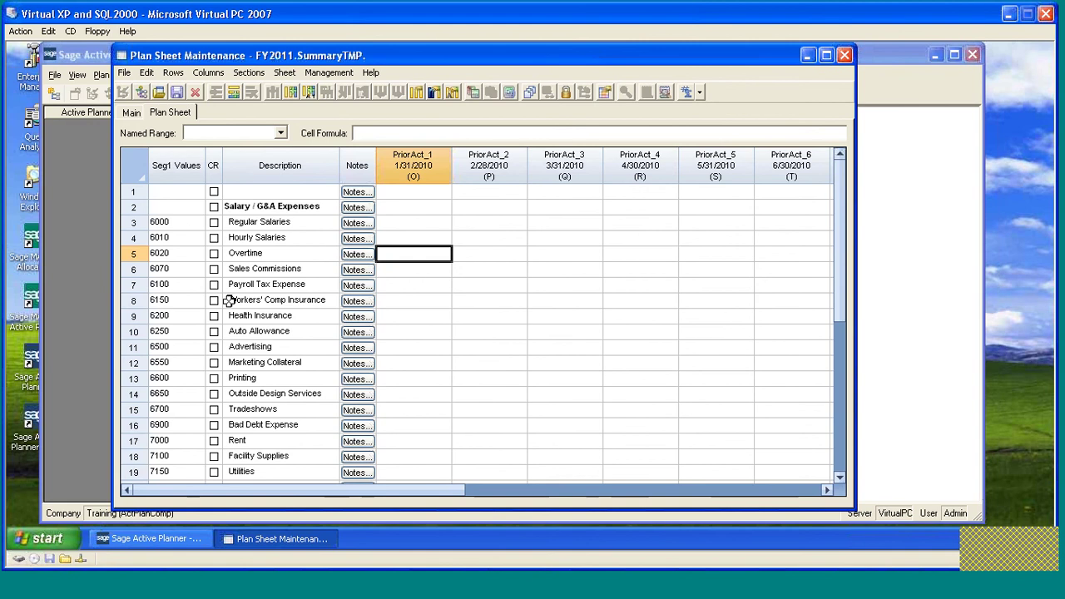
scroll(230, 293, "down", 3)
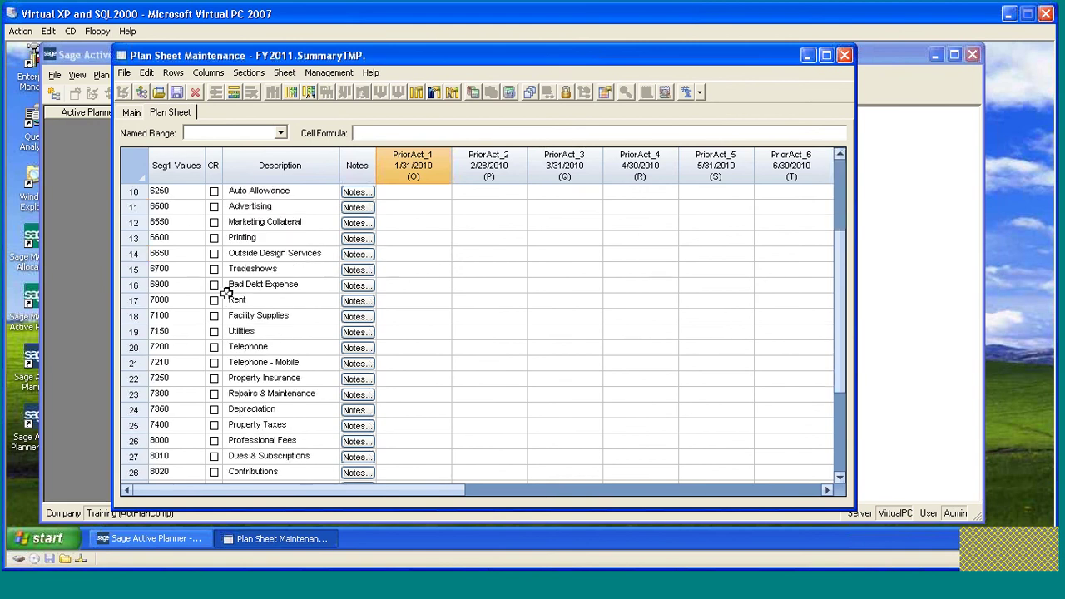
scroll(230, 292, "up", 3)
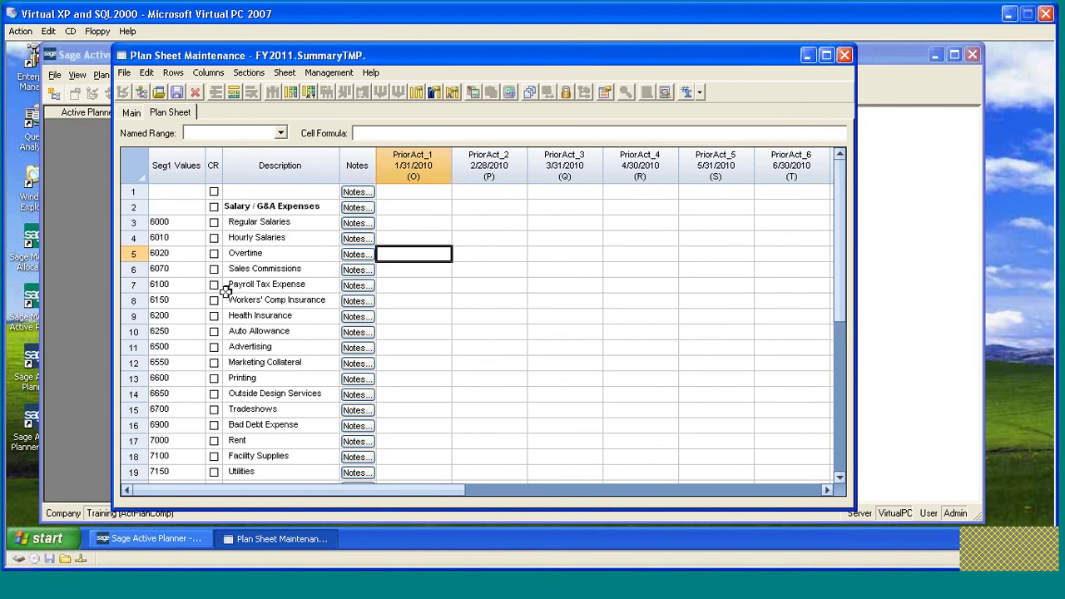
In the sheet's ID Generation settings, replace the Row IDs function with the Seg1 dimension, &DIMENSION('Seg1', True)&.
left_click(407, 208)
left_click(474, 210)
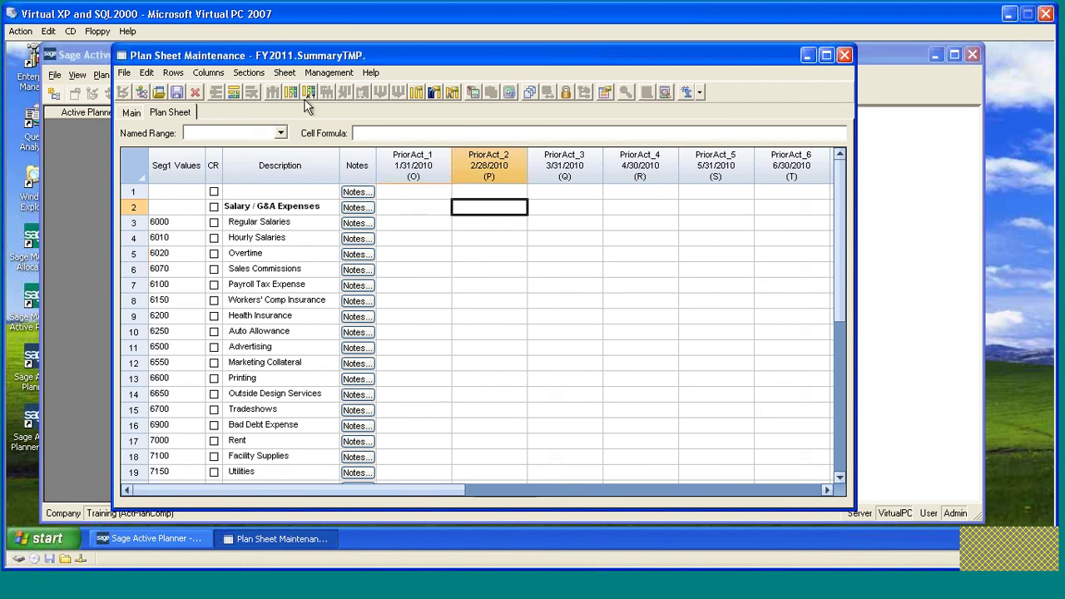
left_click(285, 73)
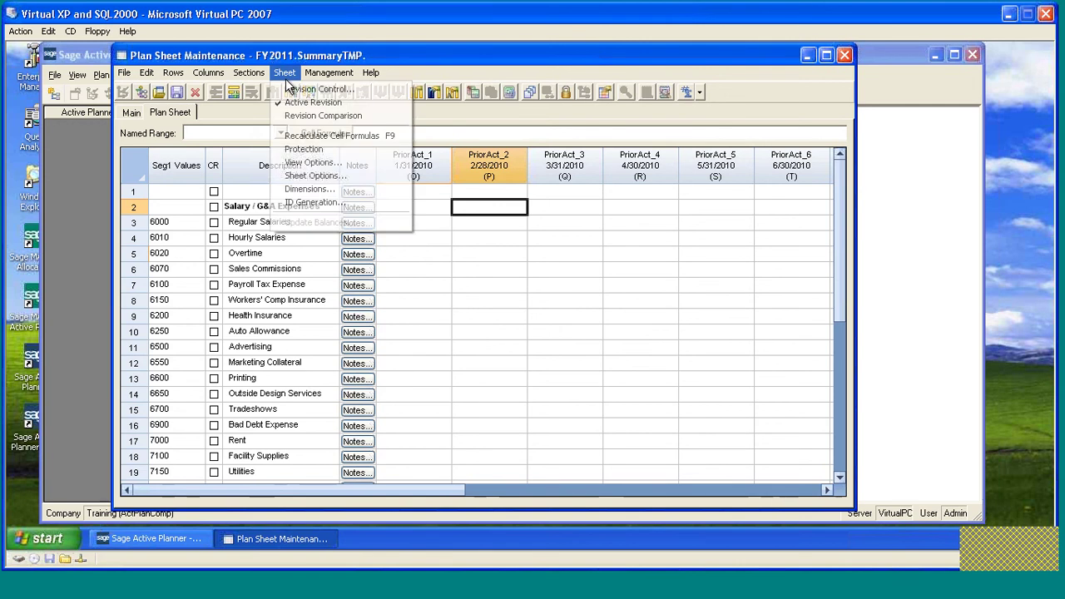
left_click(335, 205)
left_click_drag(532, 185, 560, 126)
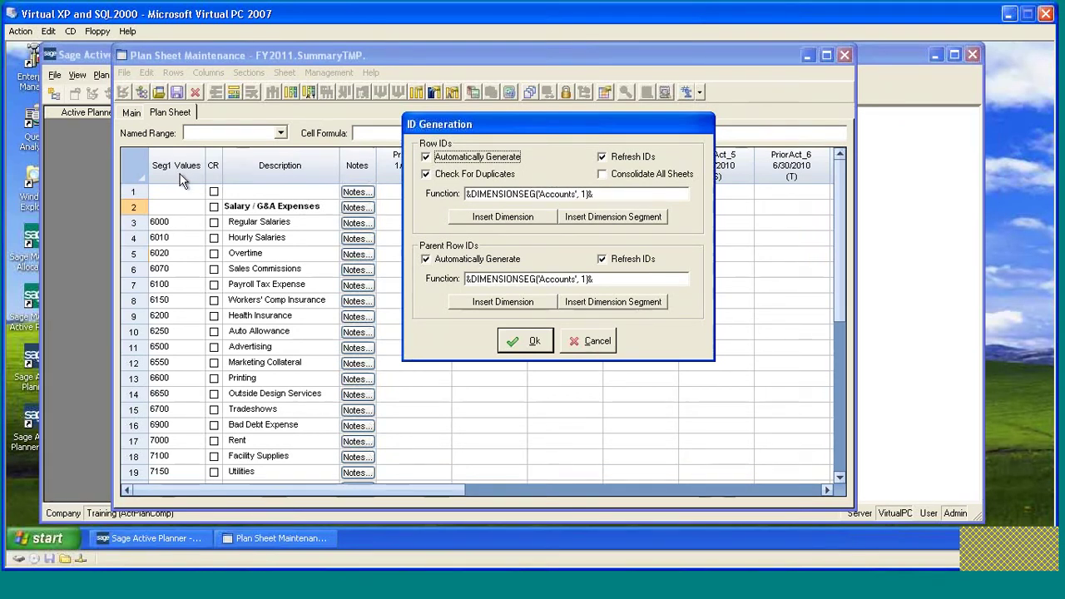
left_click_drag(603, 194, 368, 195)
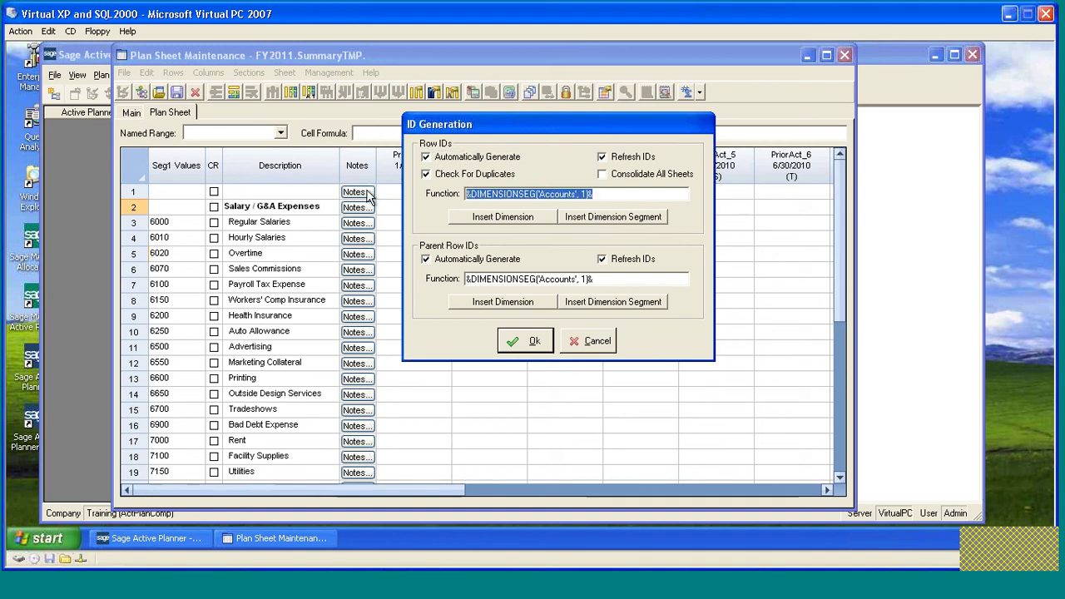
key("Delete")
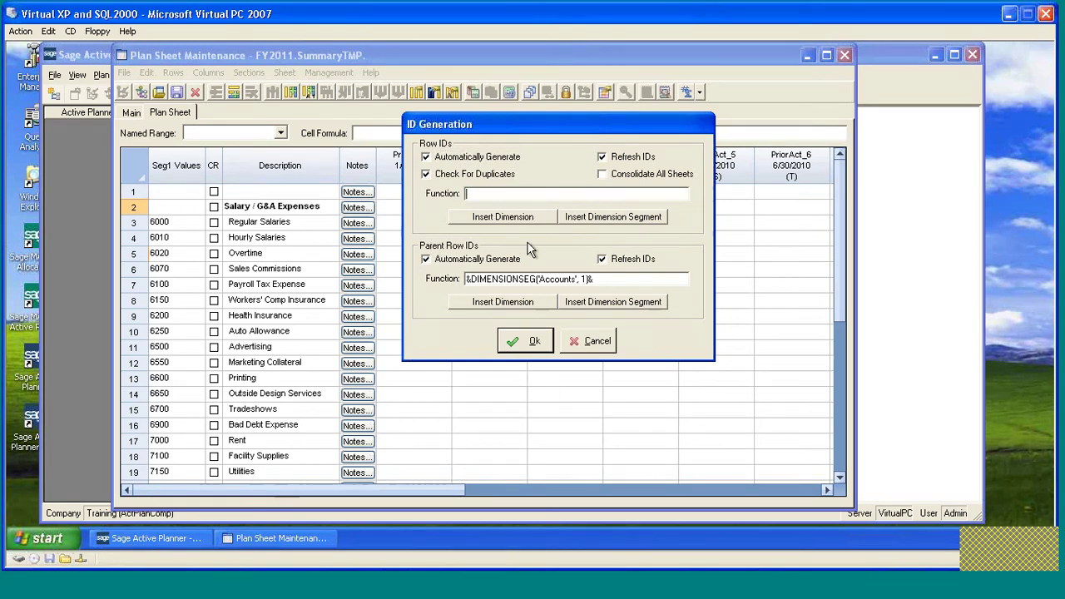
left_click(509, 218)
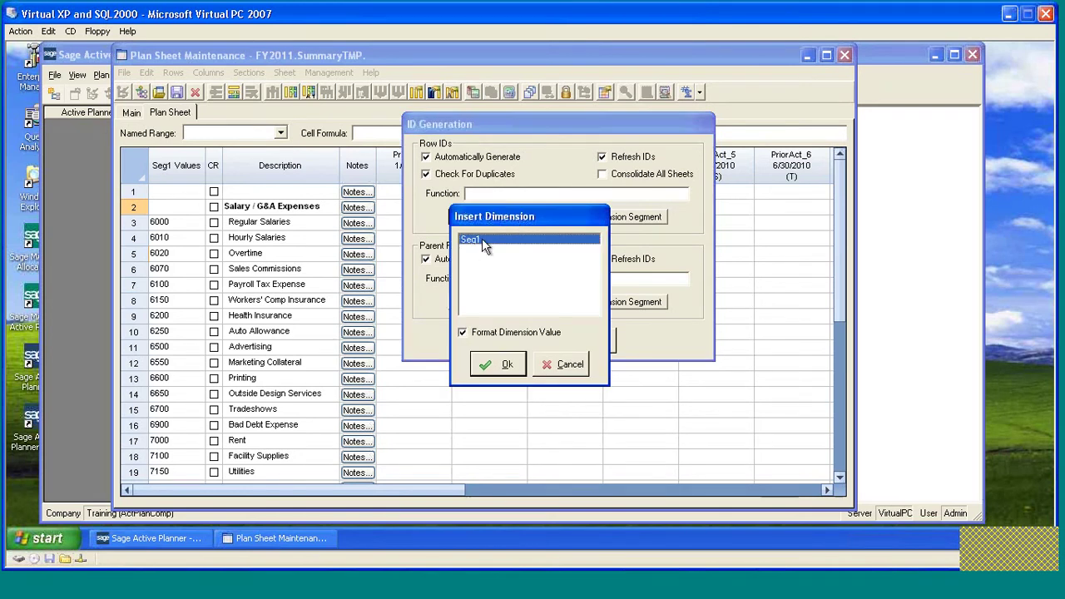
left_click(497, 364)
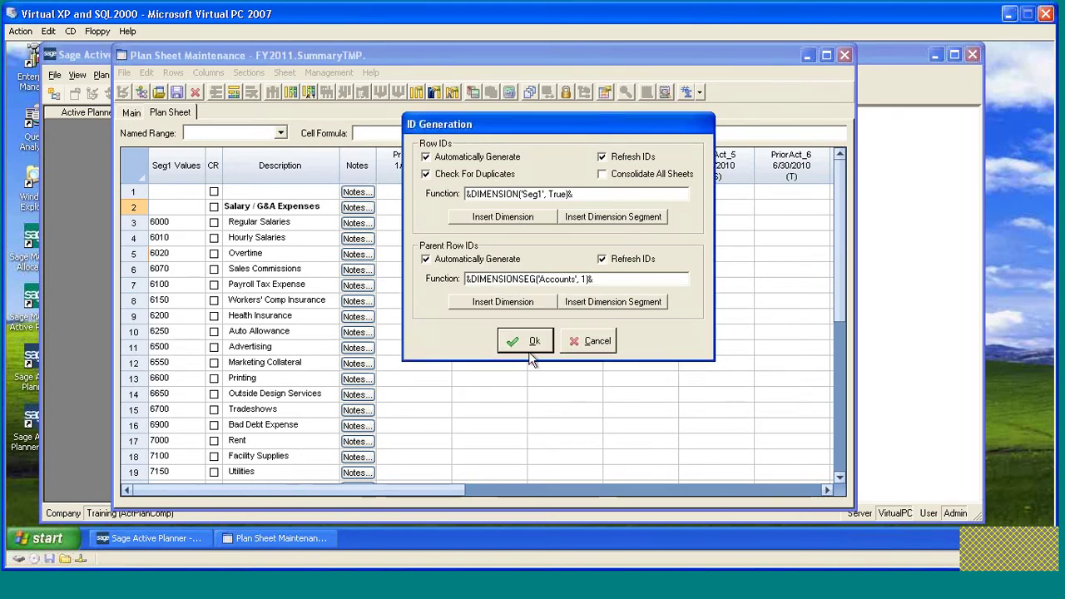
Replace the Parent Row IDs function with the formatted Seg1 dimension, &DIMENSION('Seg1', True)&.
left_click_drag(592, 278, 465, 278)
key("Delete")
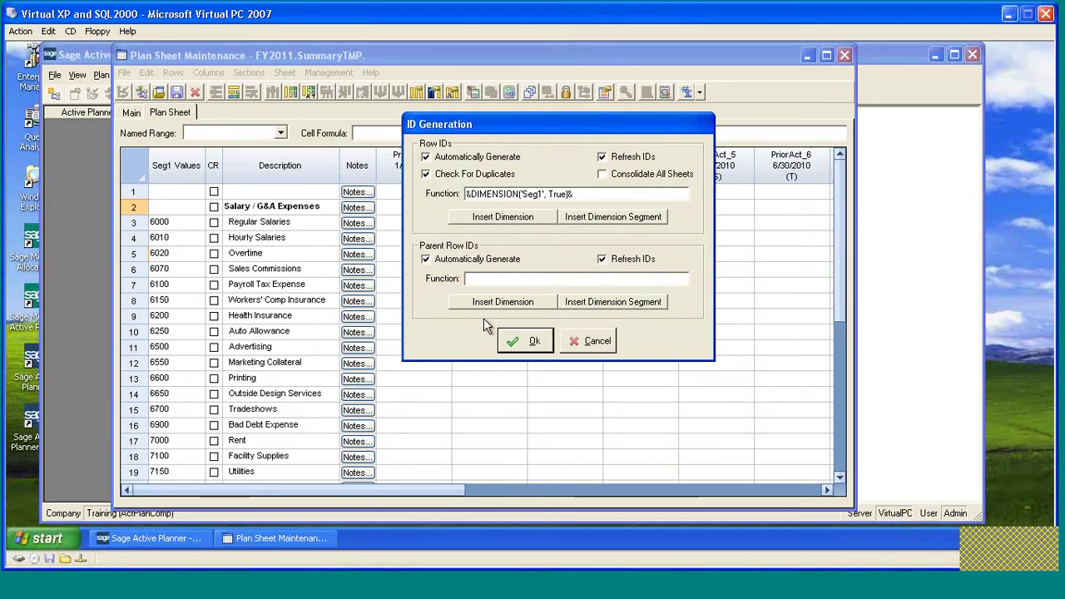
left_click(515, 306)
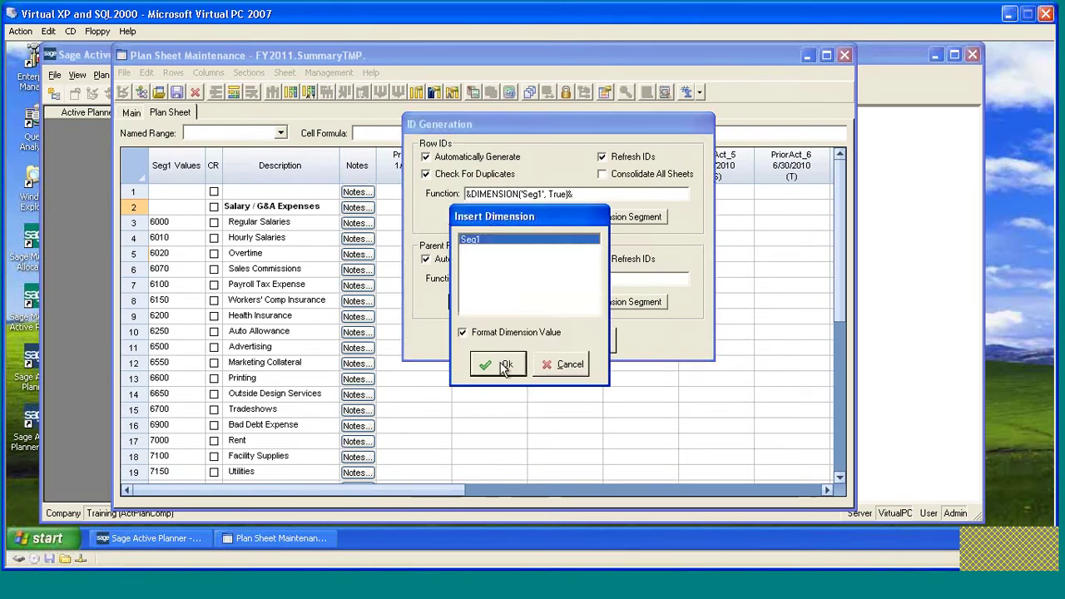
left_click(504, 366)
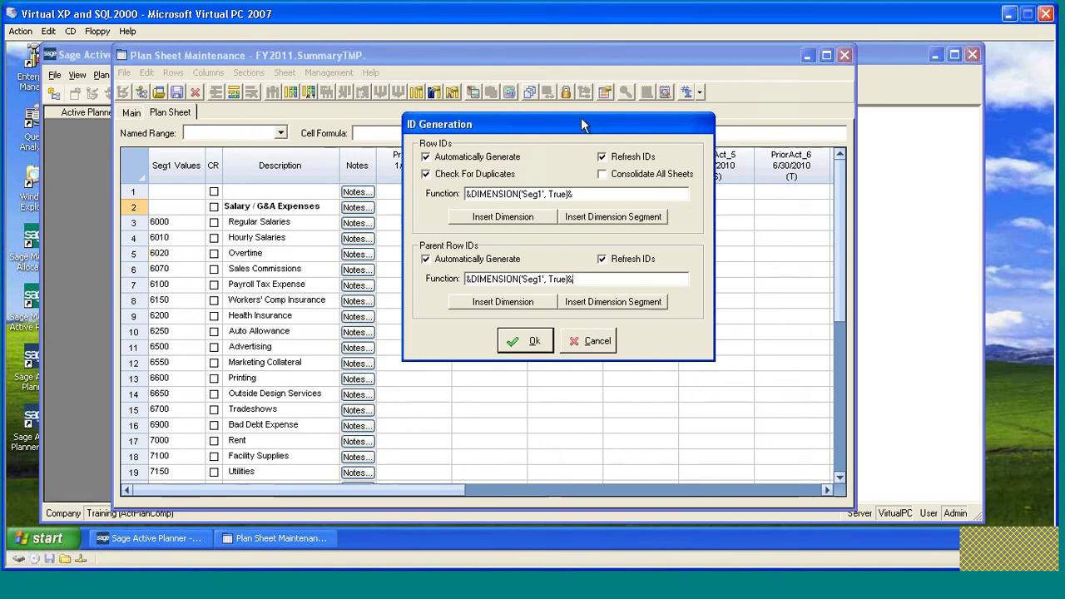
Enable Consolidate All Sheets for the row IDs, apply the ID generation settings and close the duplicate row ID check.
left_click(603, 174)
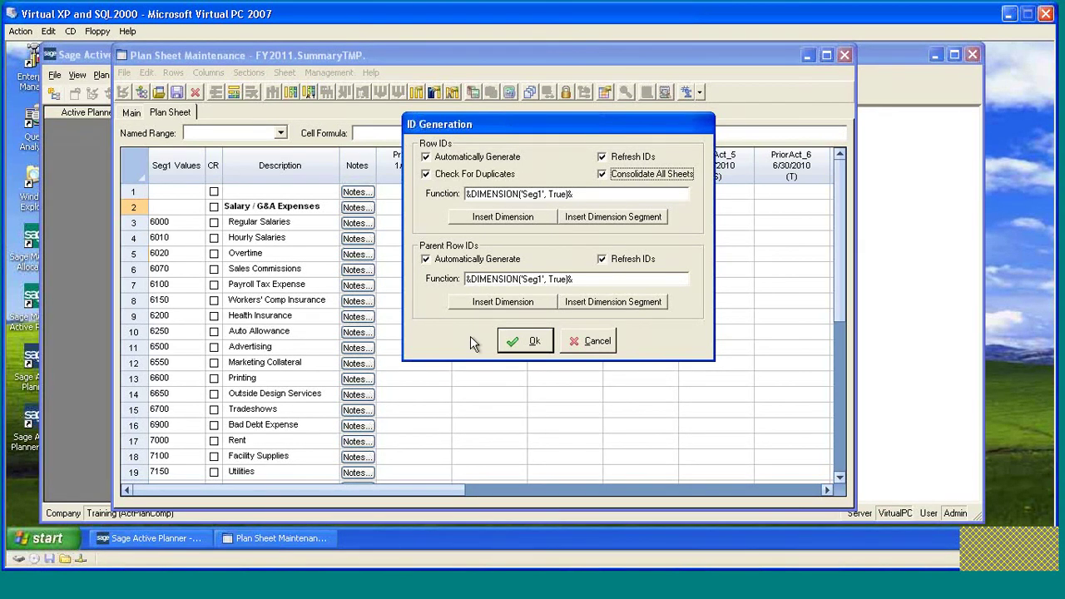
left_click(531, 341)
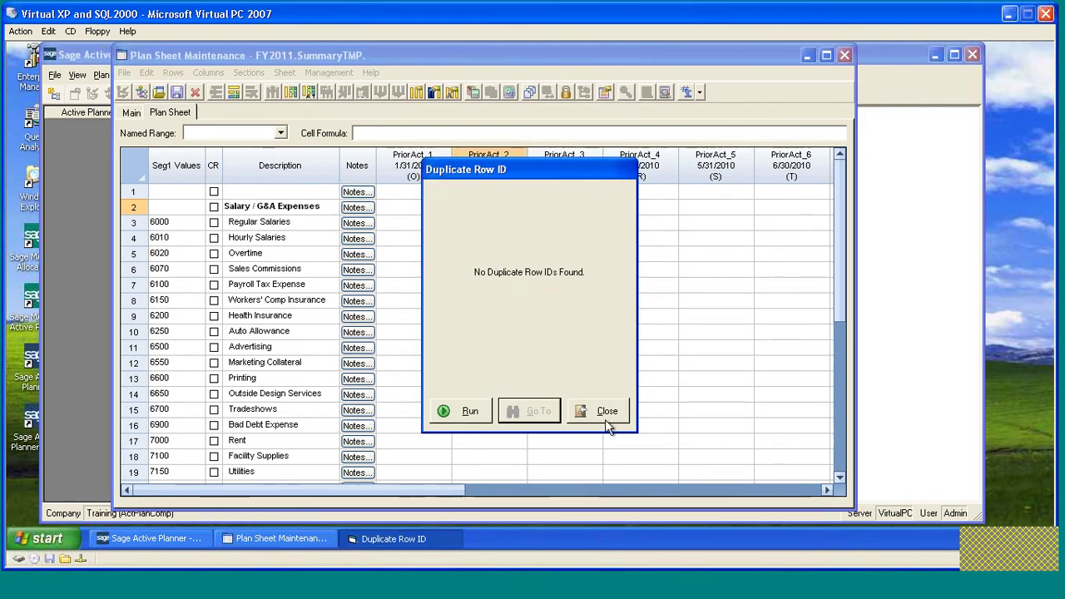
left_click(604, 410)
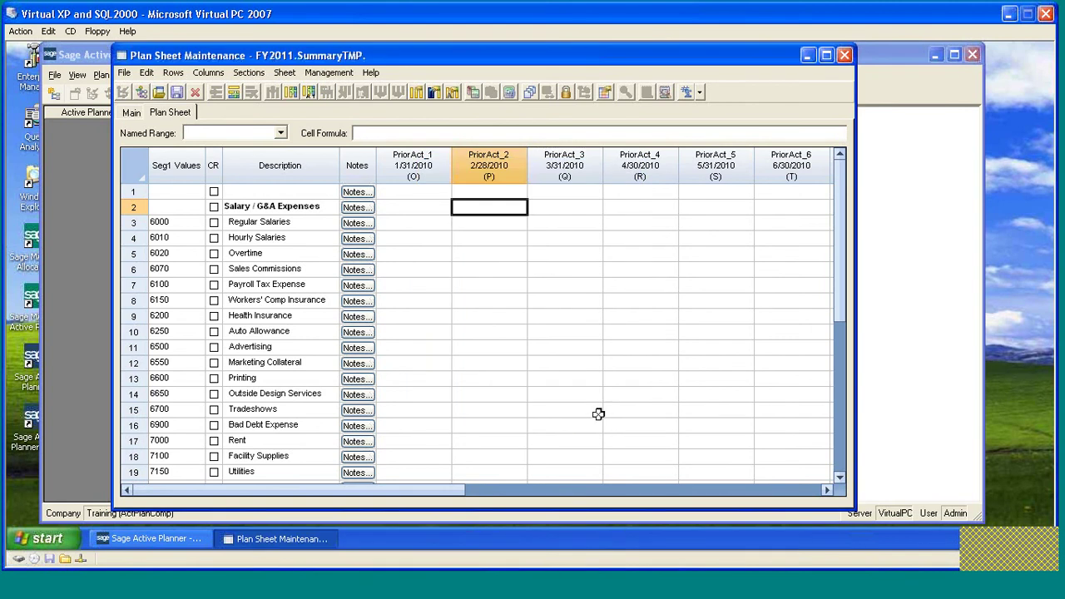
Save and close the SummaryTMP template sheet and open its derivative sheet definitions.
left_click(177, 92)
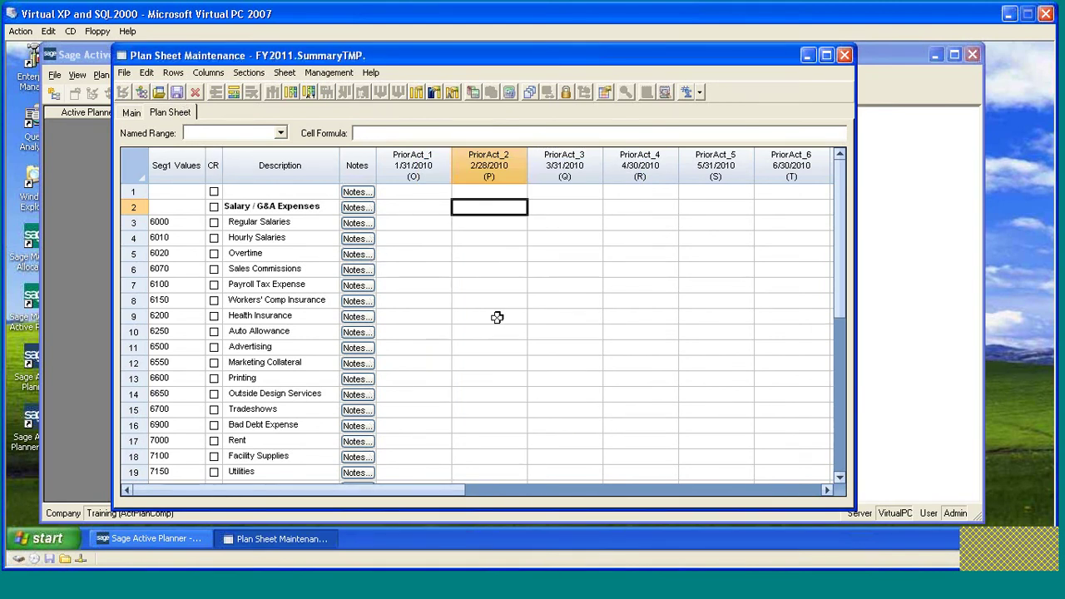
left_click(843, 53)
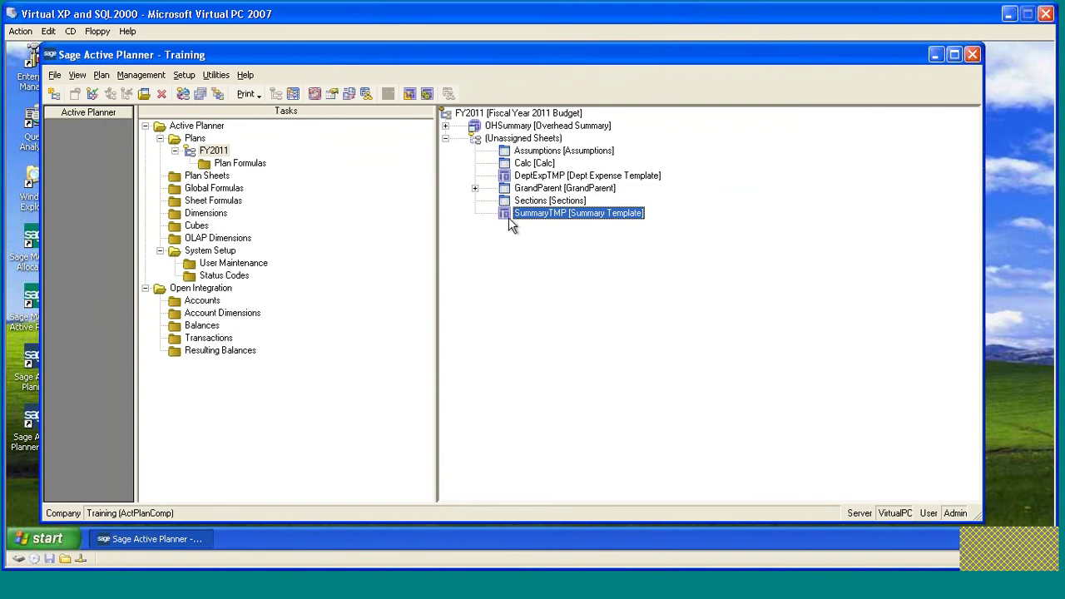
right_click(508, 215)
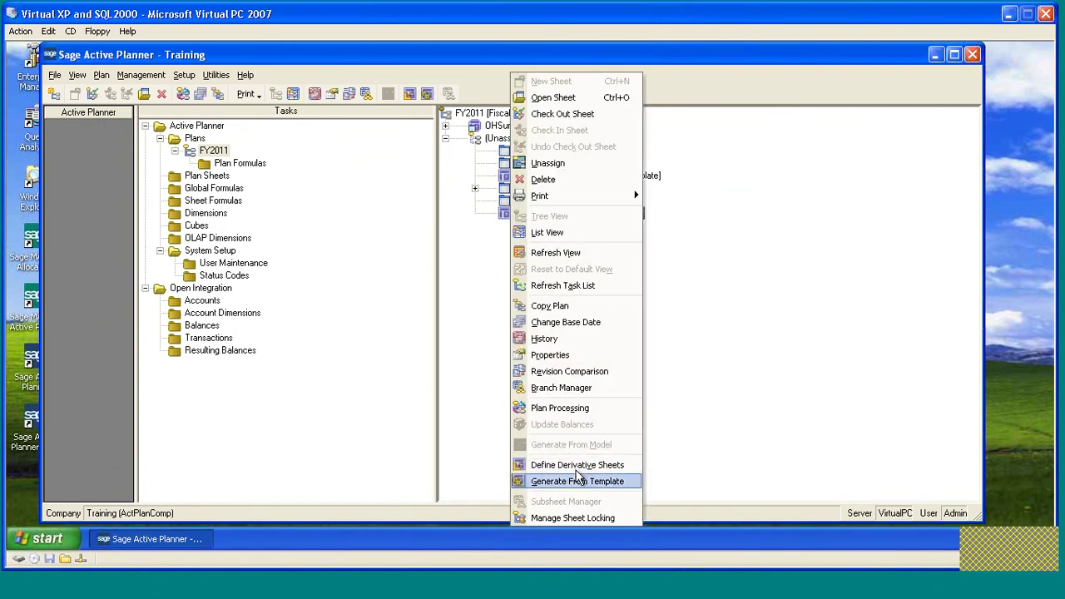
left_click(604, 466)
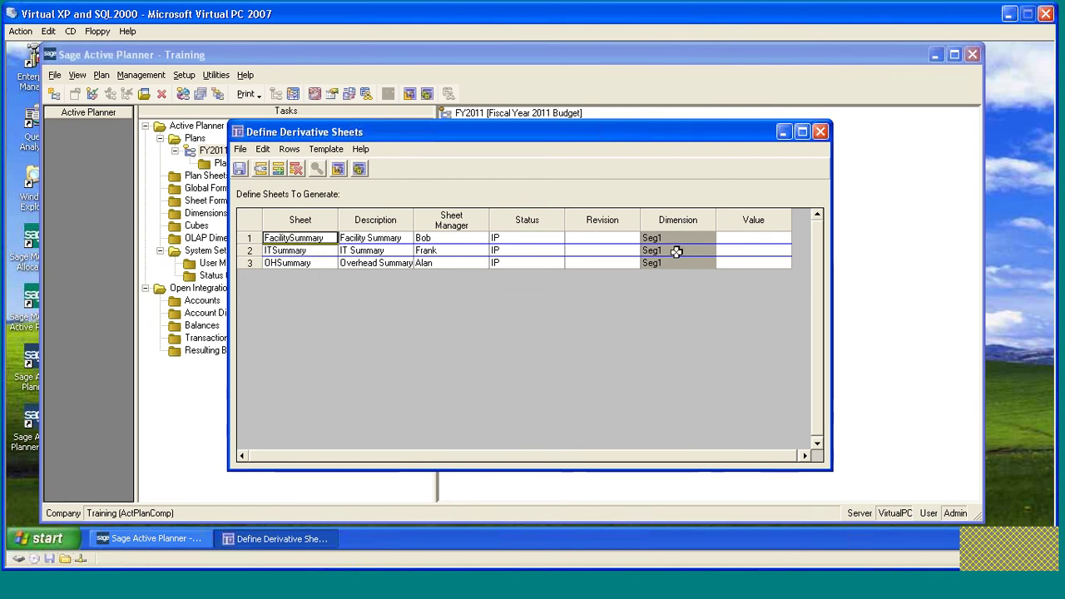
Check the Seg1 Value cells of the FacilitySummary, ITSummary and OHSummary derivative sheets.
left_click(762, 241)
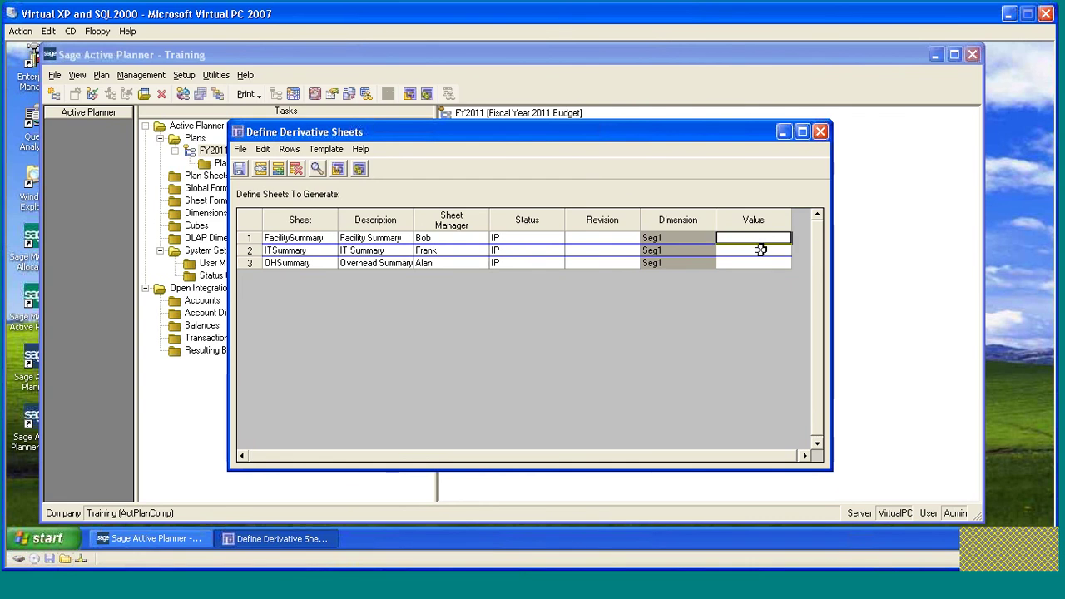
left_click(760, 250)
left_click(756, 262)
left_click(756, 240)
Generate the FacilitySummary, ITSummary and OHSummary sheets from the template with Replace Derivative and close the derivative sheet definitions.
left_click(360, 169)
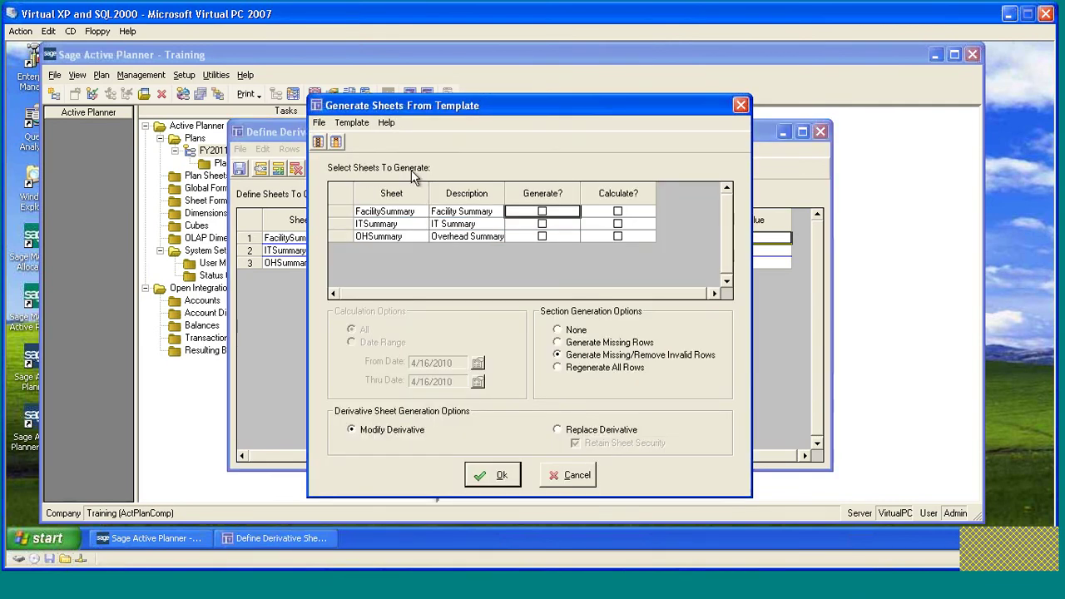
left_click(317, 143)
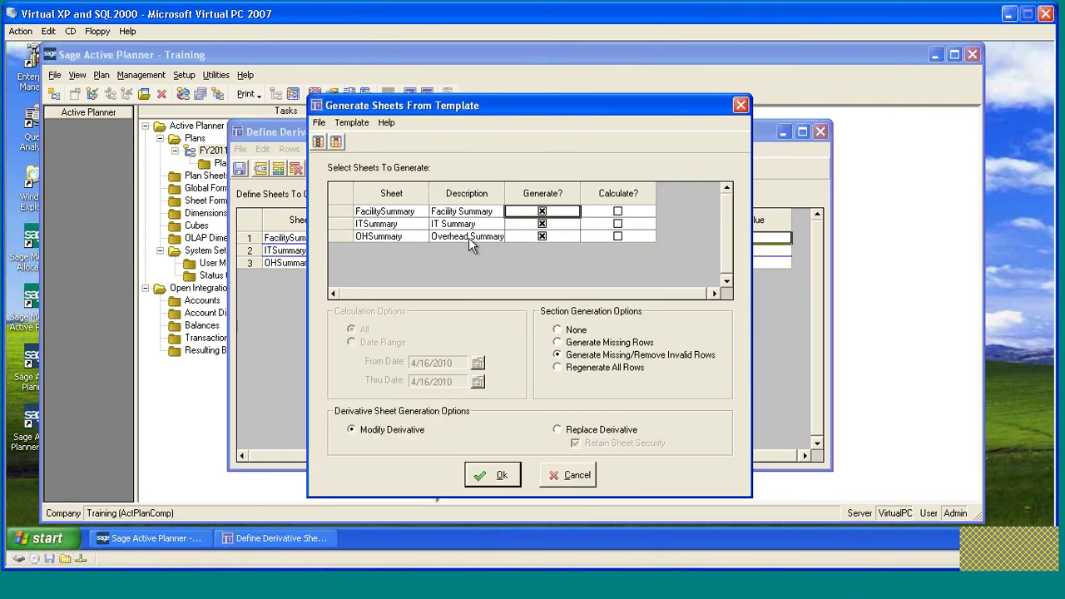
left_click(557, 429)
left_click(492, 476)
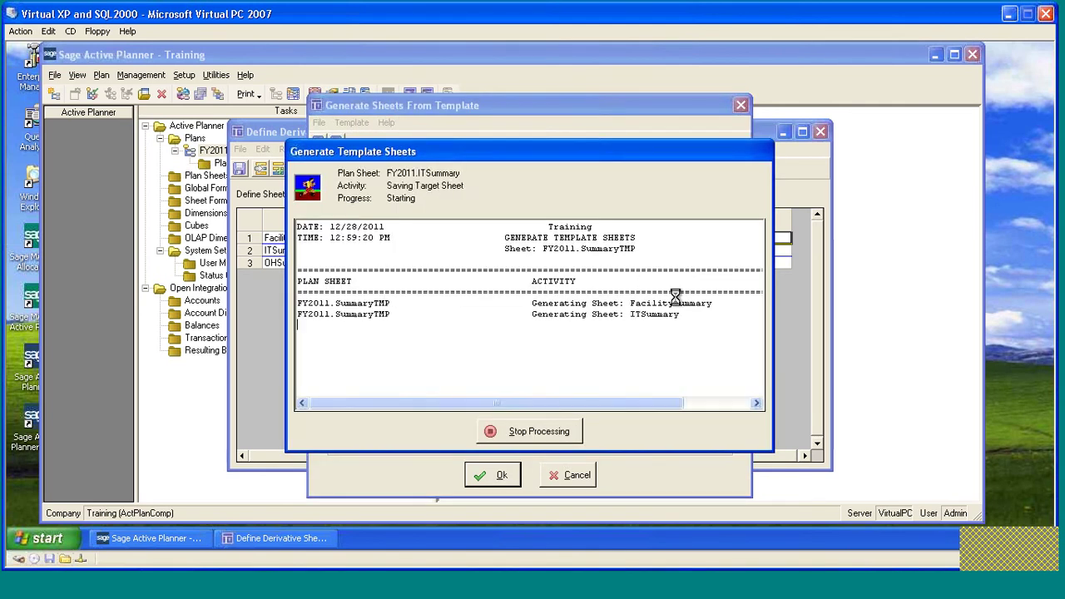
left_click(682, 436)
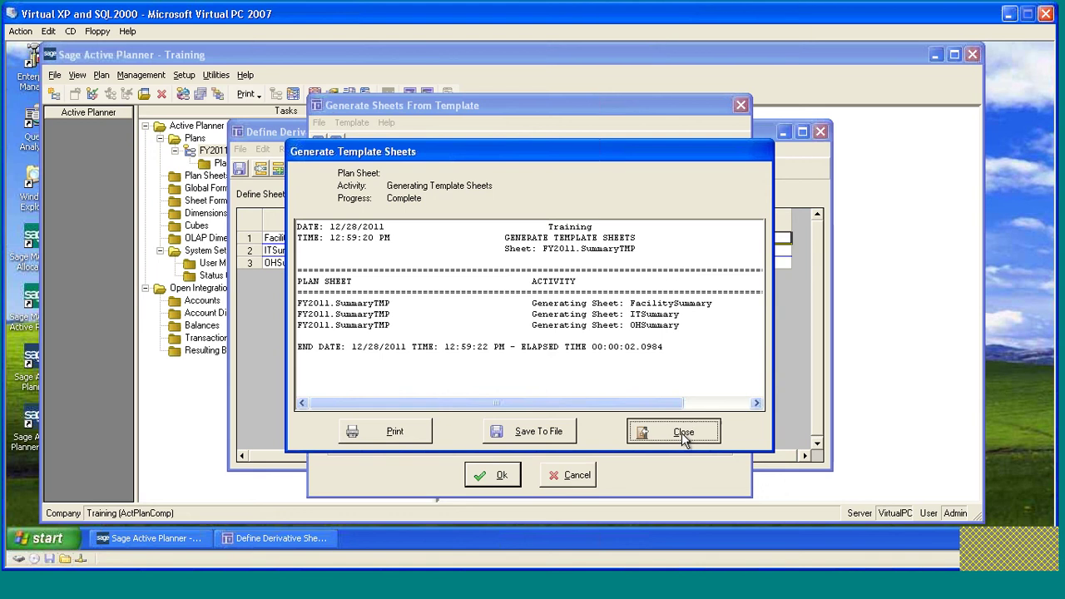
left_click(820, 131)
Open the ITSummary sheet under OHSummary and consolidate its subsheets.
left_click(445, 126)
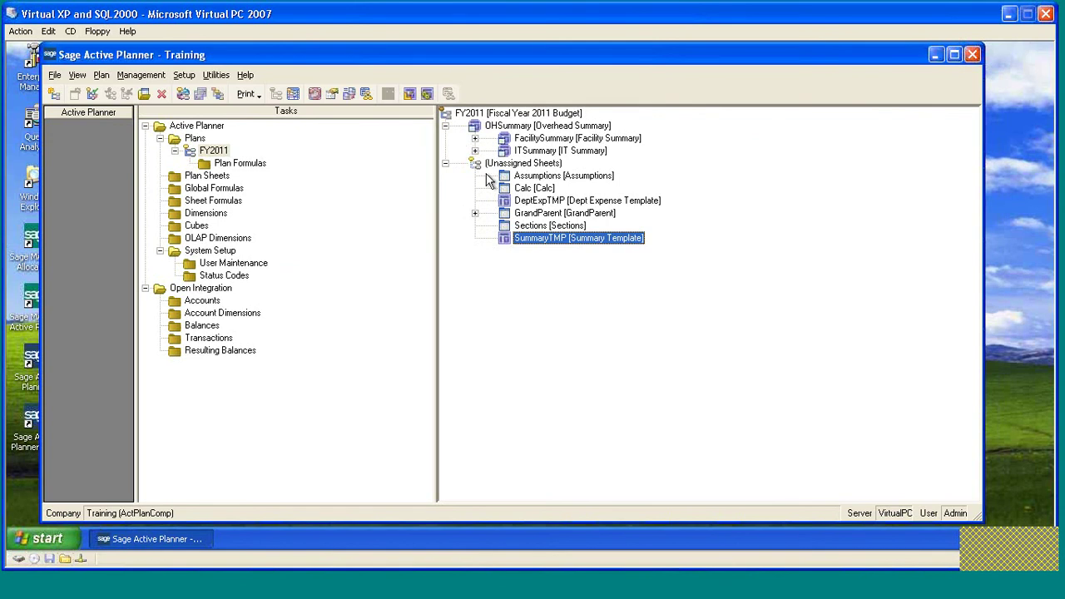
left_click(474, 151)
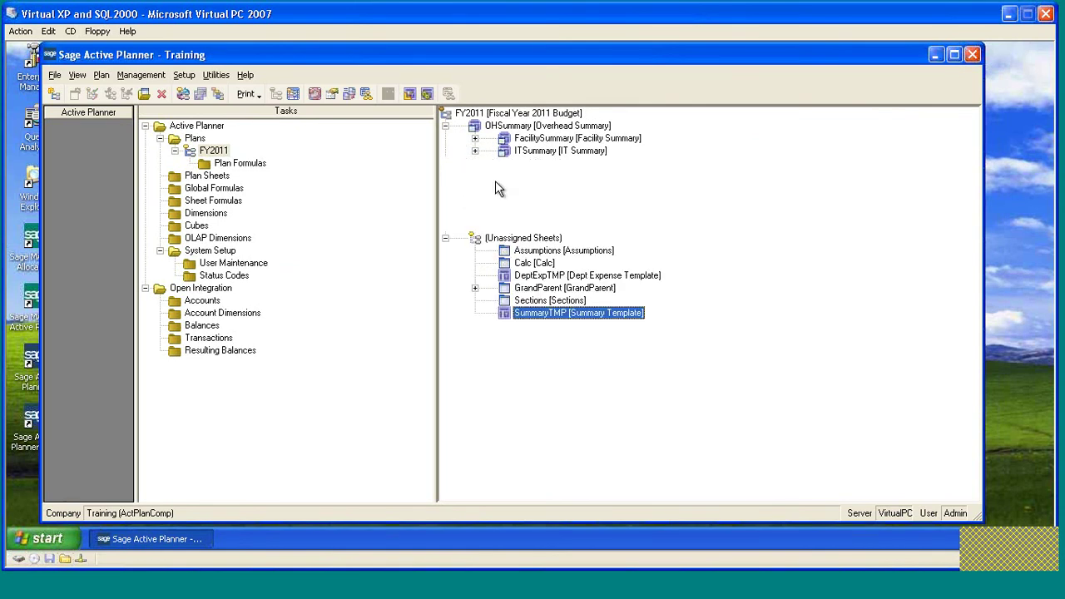
double_click(506, 150)
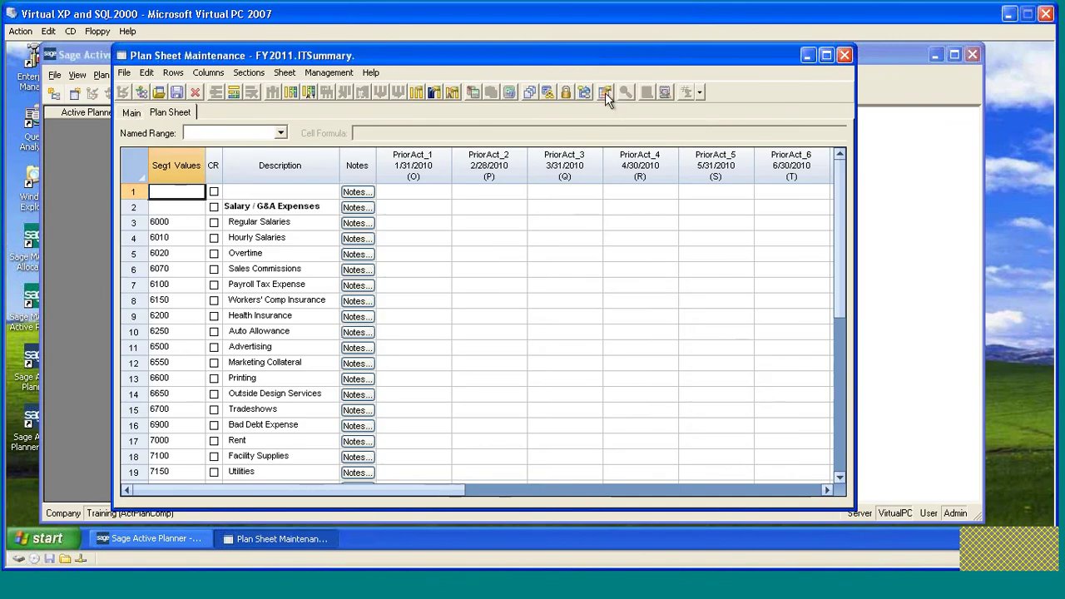
left_click(581, 91)
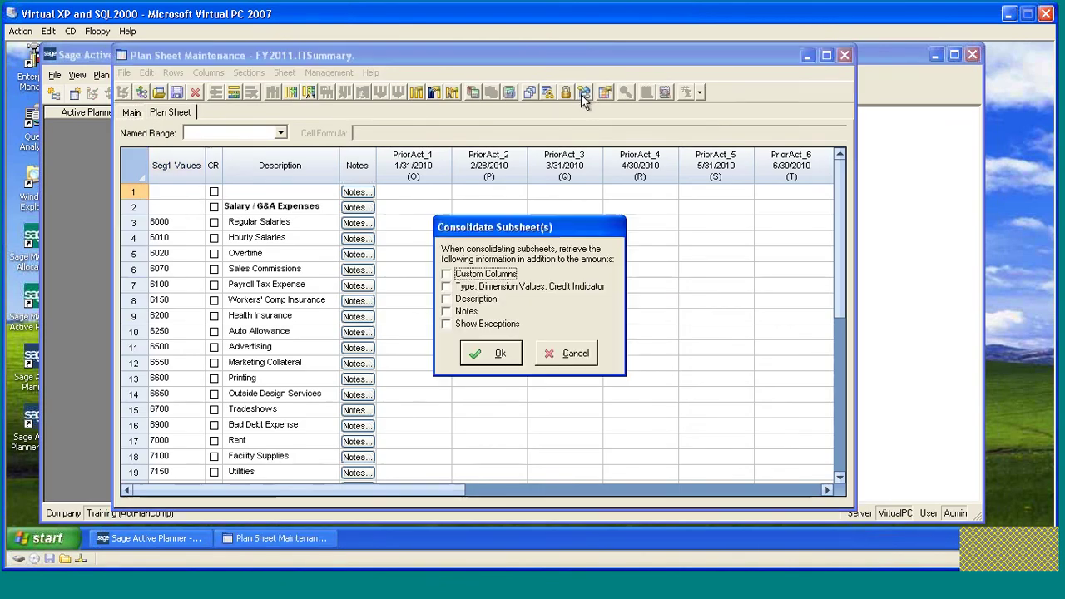
left_click(500, 353)
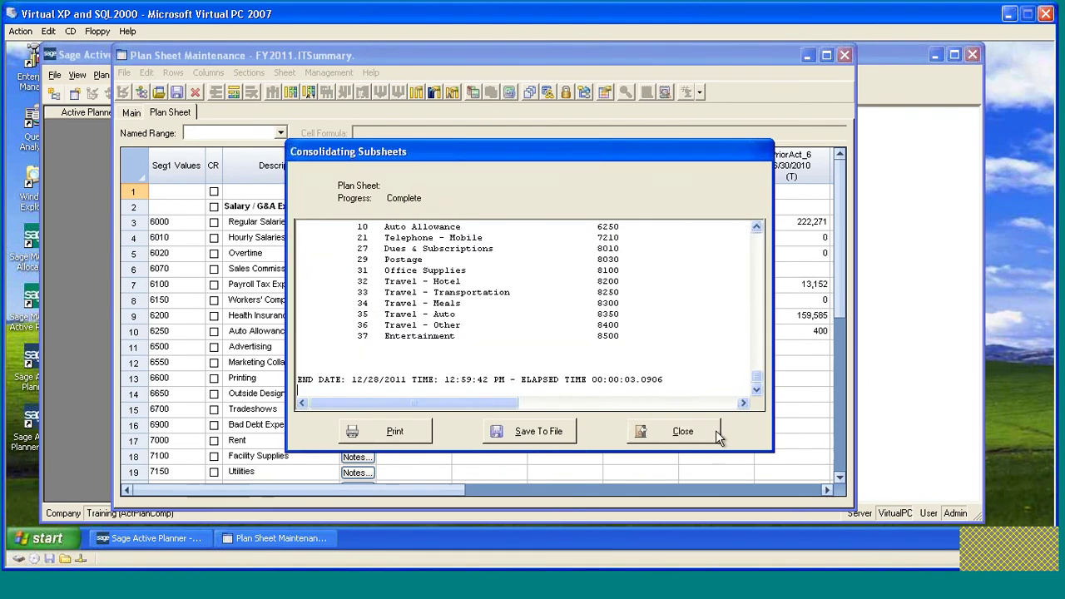
left_click(682, 431)
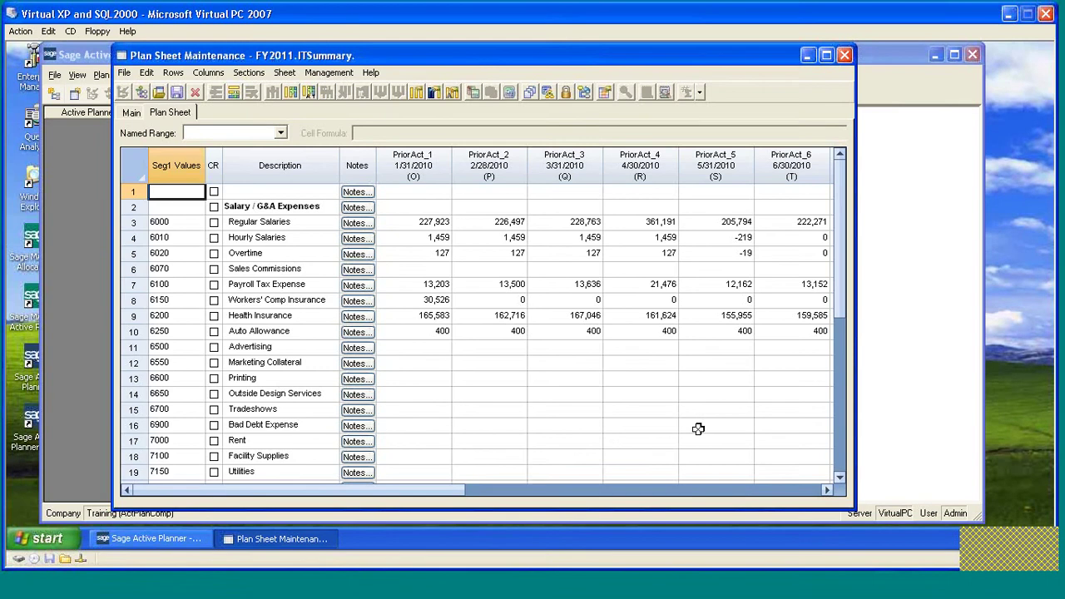
Examine the consolidated ITSummary amounts down to the Total row and across to YTD_Budget, and close the sheet without saving.
left_click(441, 222)
scroll(485, 301, "down", 3)
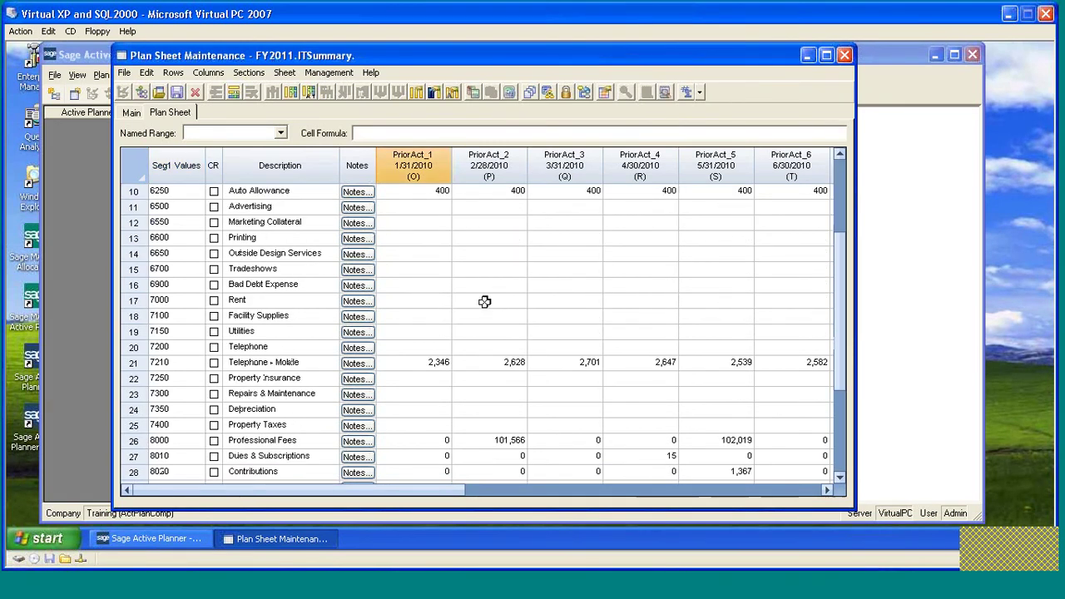
scroll(469, 283, "down", 3)
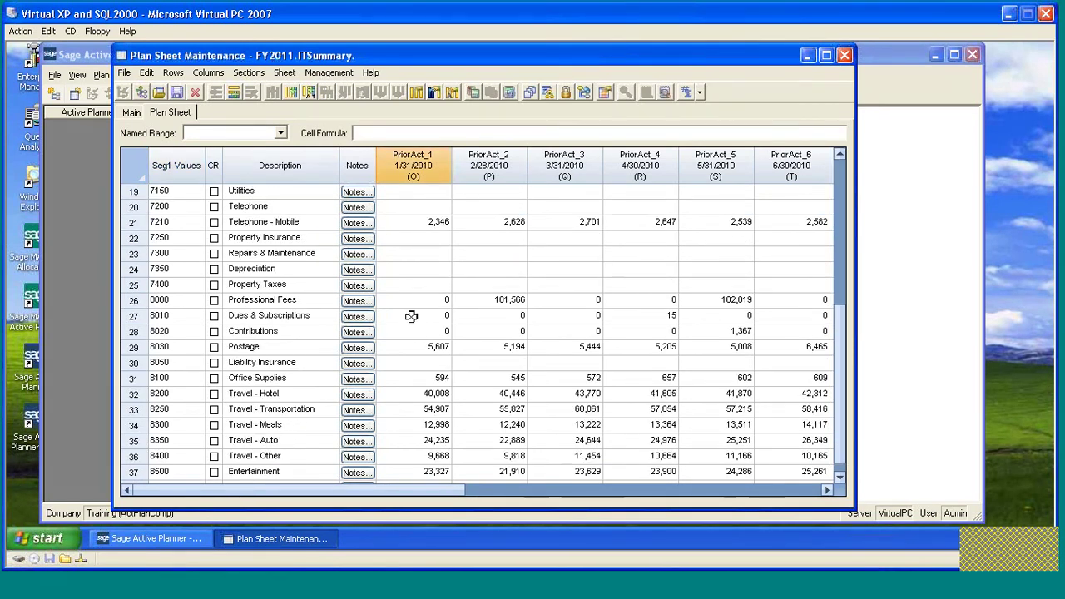
scroll(411, 316, "down", 1)
left_click_drag(405, 492, 786, 480)
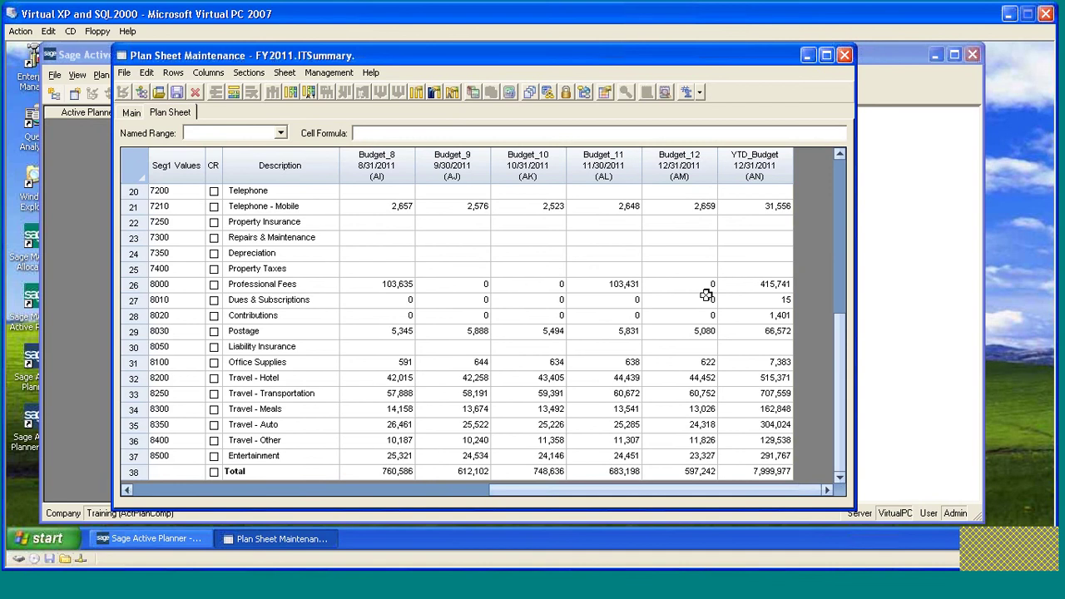
left_click_drag(456, 498, 275, 490)
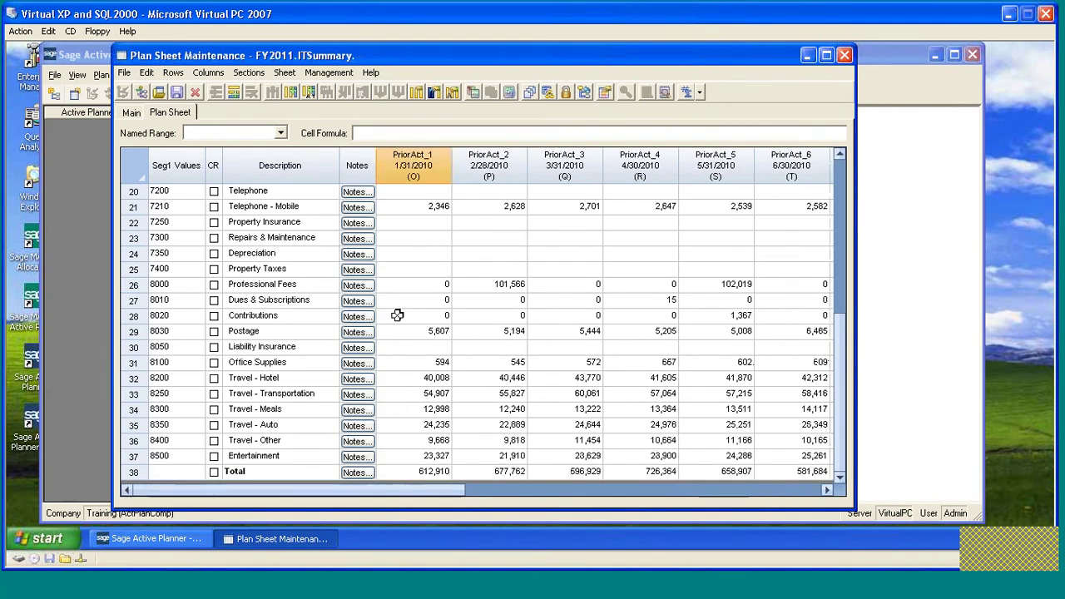
left_click(428, 287)
scroll(436, 282, "up", 7)
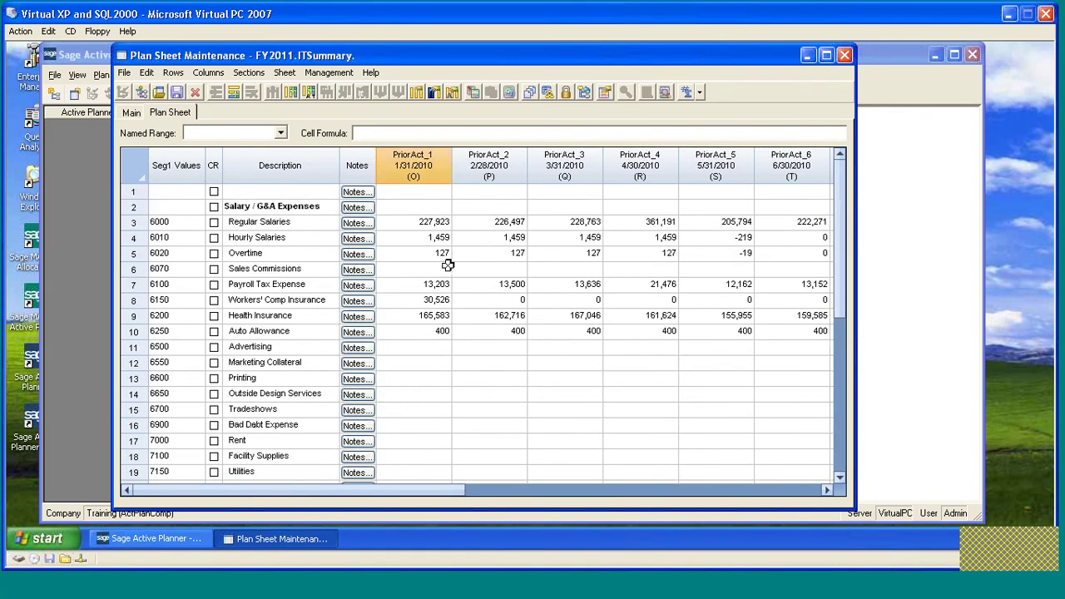
left_click(166, 222)
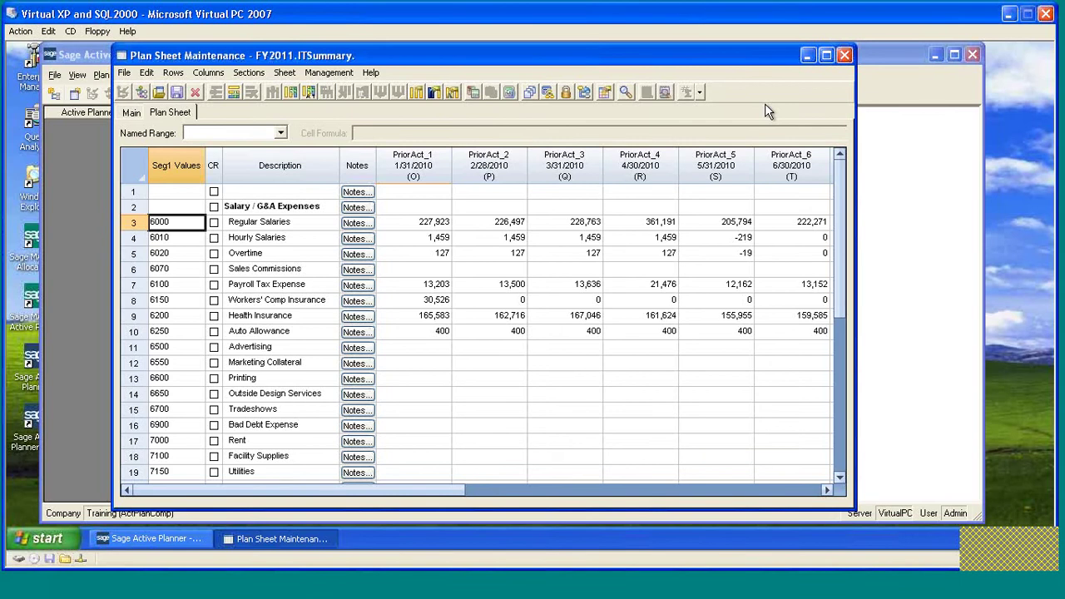
left_click(844, 55)
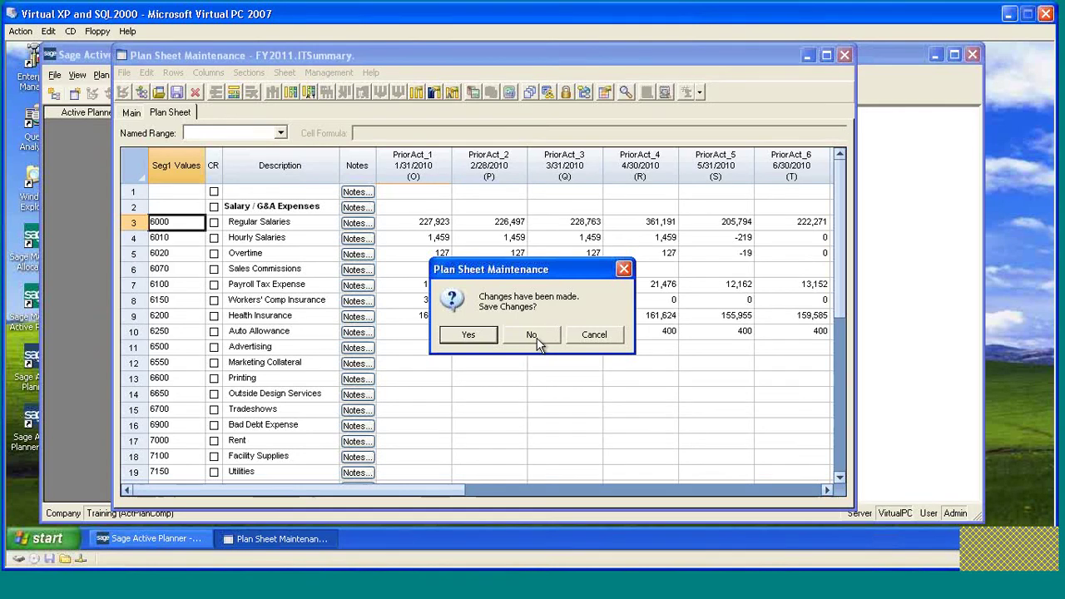
left_click(536, 341)
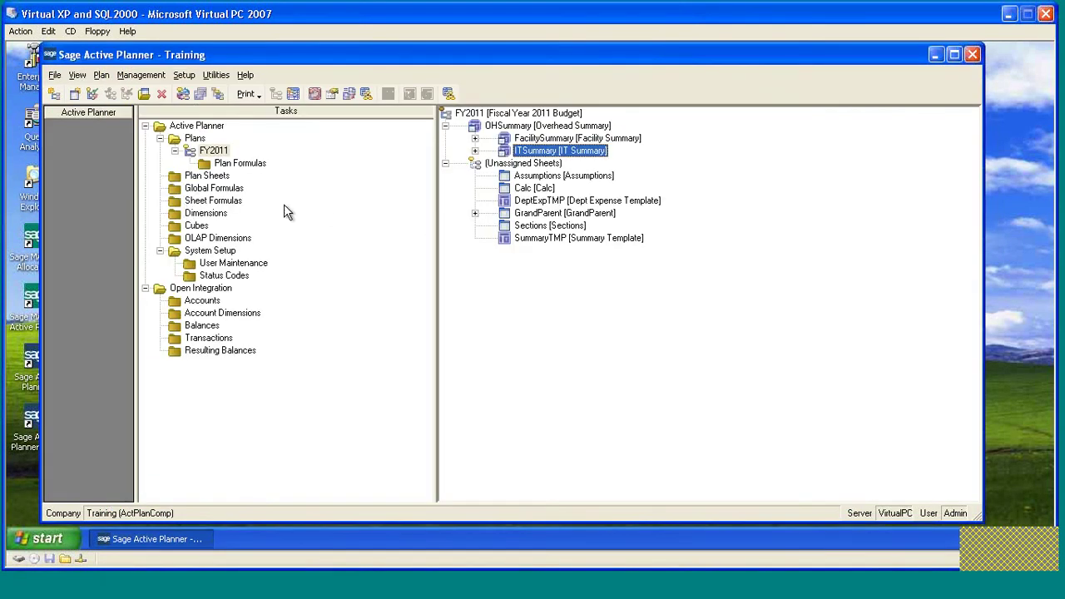
Reopen the SummaryTMP sheet and append a new custom column with the Custom Column Manager.
double_click(504, 237)
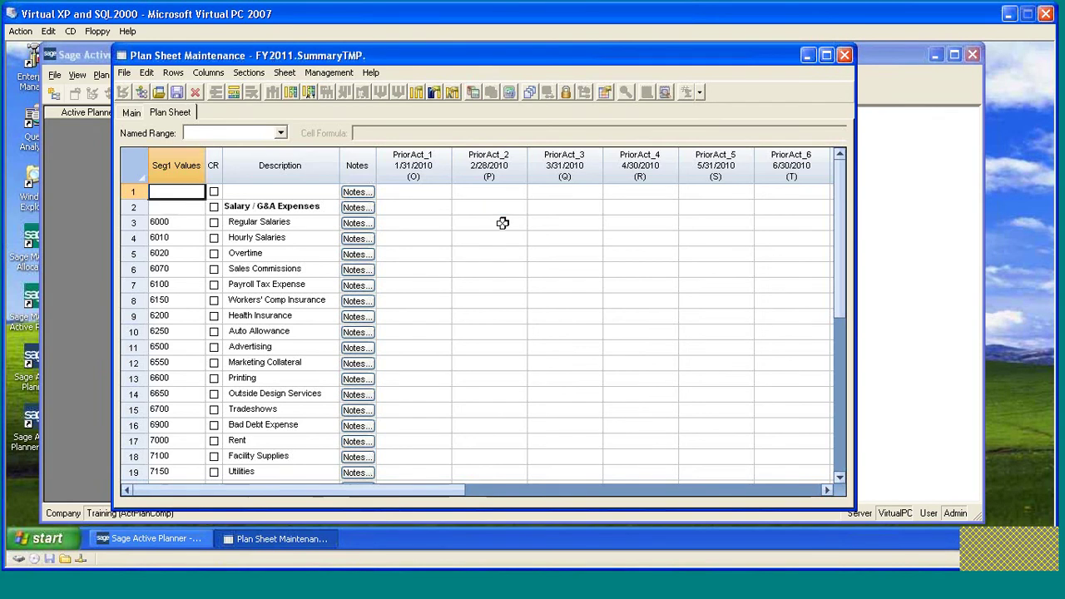
left_click(423, 214)
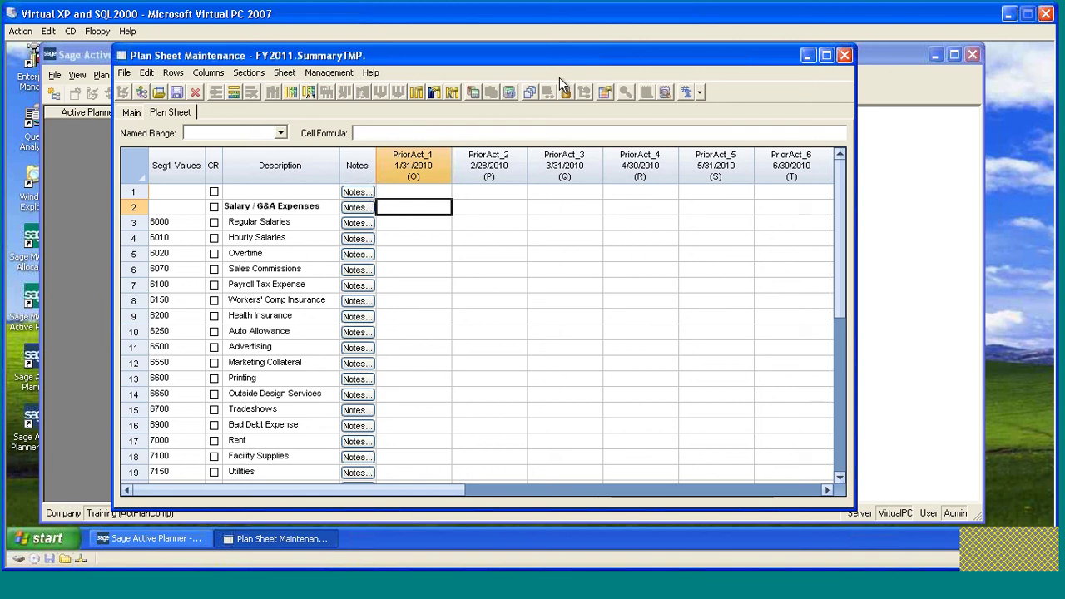
left_click(453, 93)
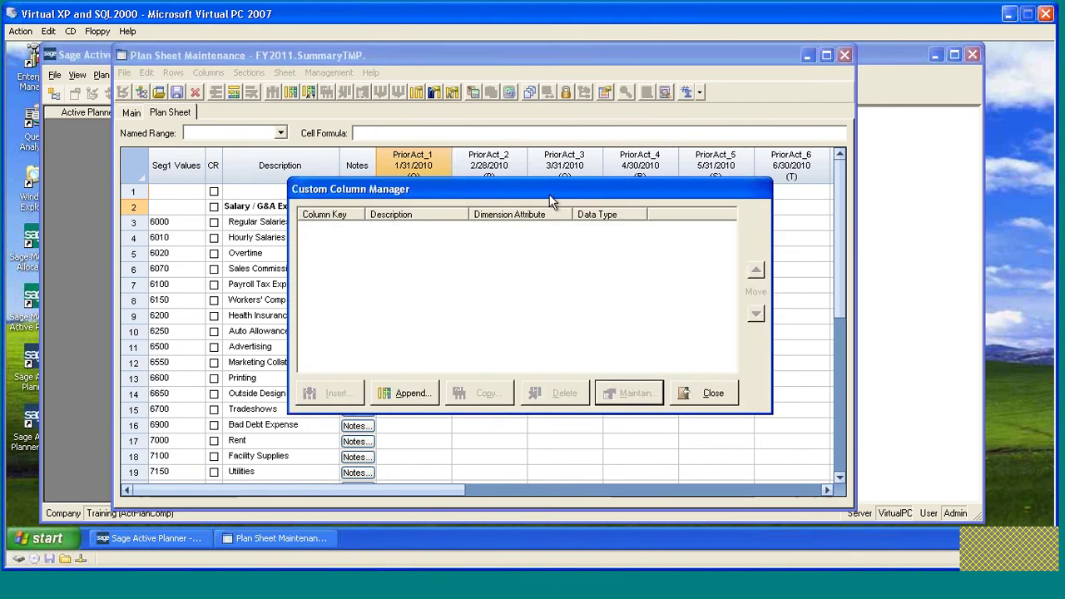
left_click_drag(578, 194, 588, 178)
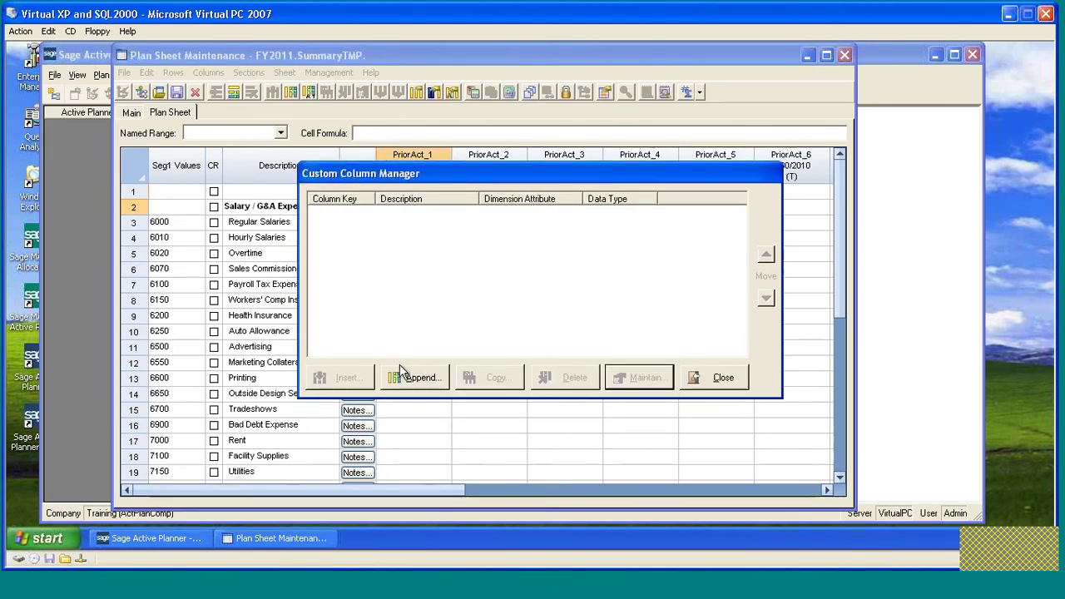
left_click(422, 377)
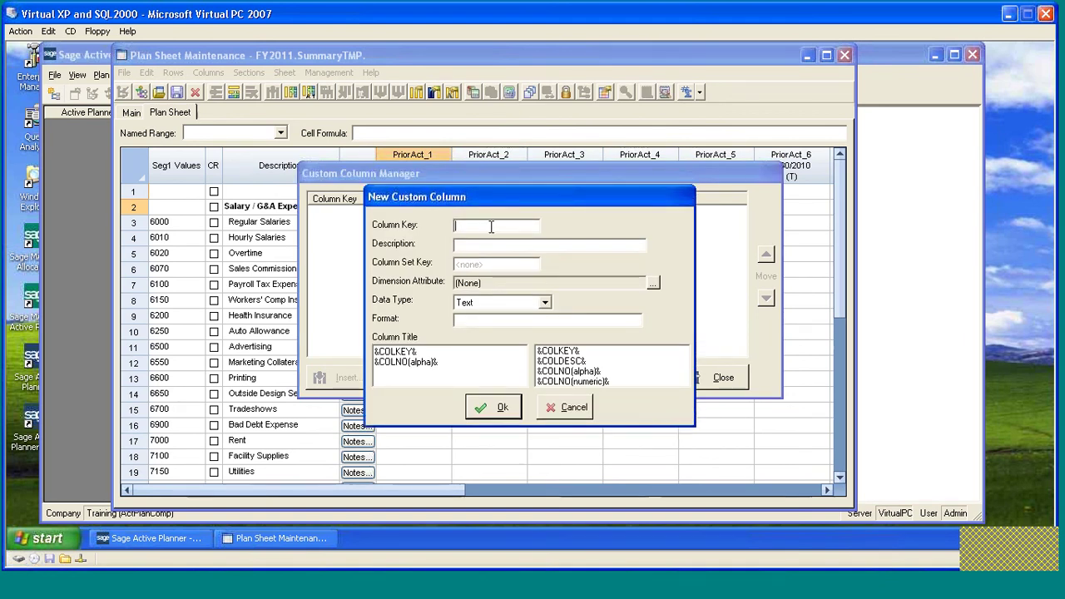
Give the custom column the key AcctType and description Account Type, and replace &COLKEY& in its title with &COLDESC&.
type("Acct")
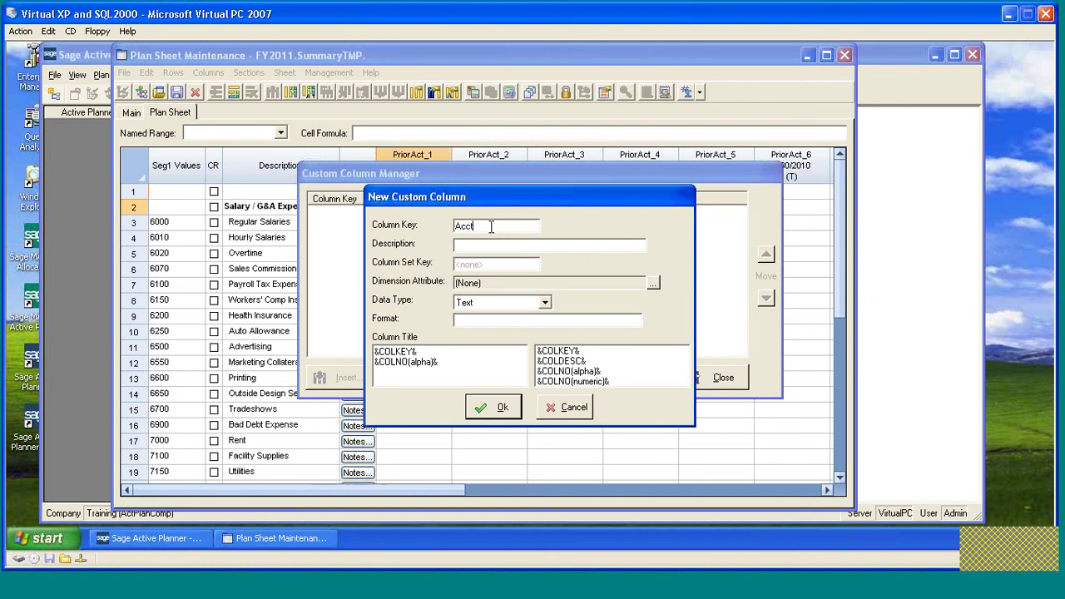
type("Type")
left_click(491, 244)
type("Account T")
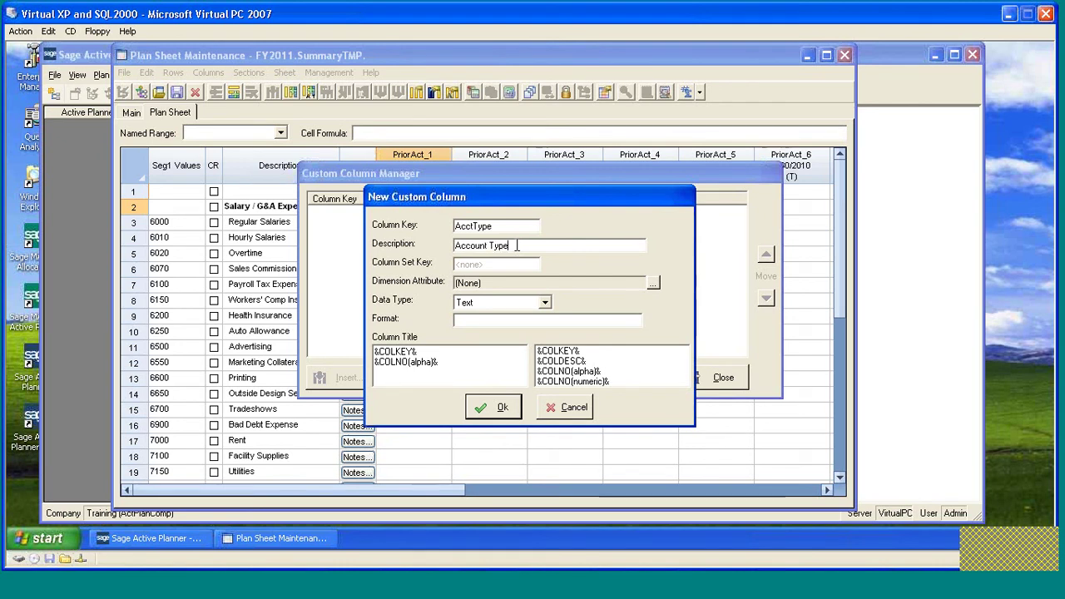
left_click_drag(430, 356, 374, 351)
double_click(558, 361)
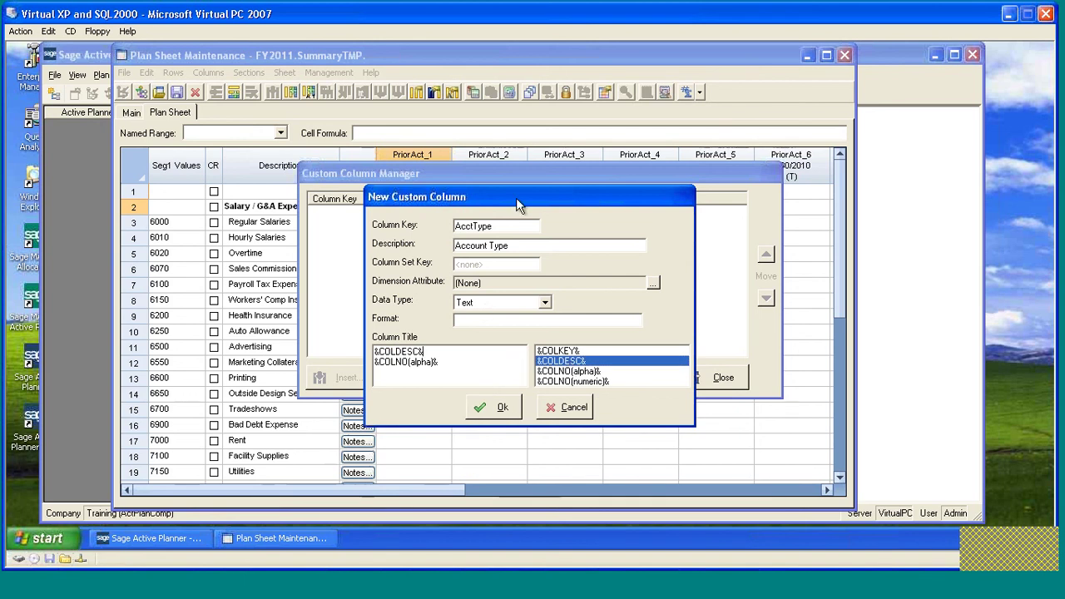
left_click_drag(516, 197, 515, 215)
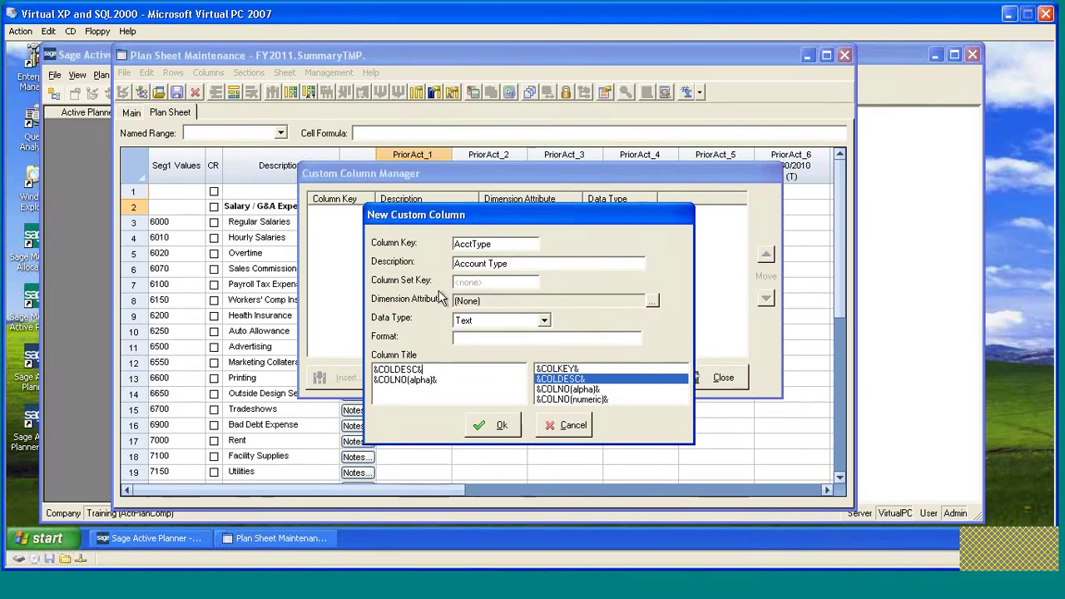
Link the custom column to the AcctType attribute of the Seg1 dimension.
left_click(652, 301)
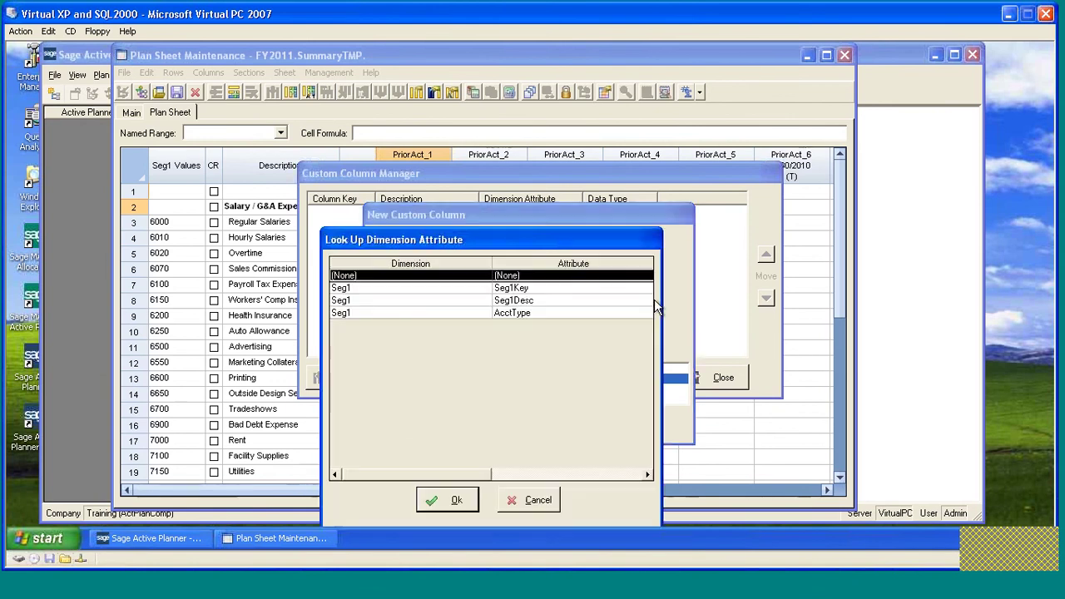
left_click_drag(547, 242, 567, 228)
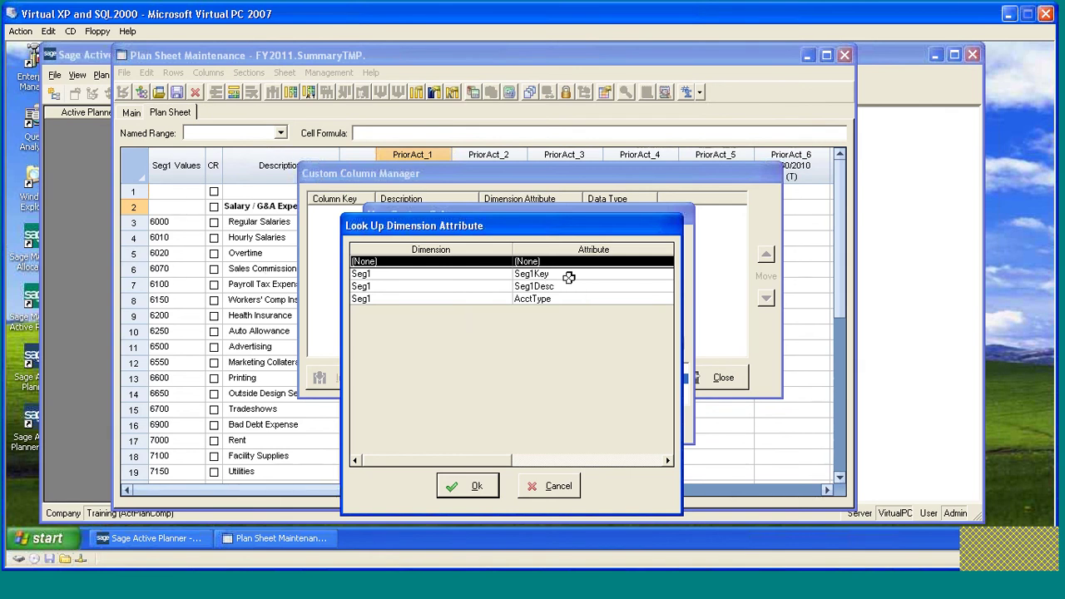
left_click(529, 299)
left_click(469, 488)
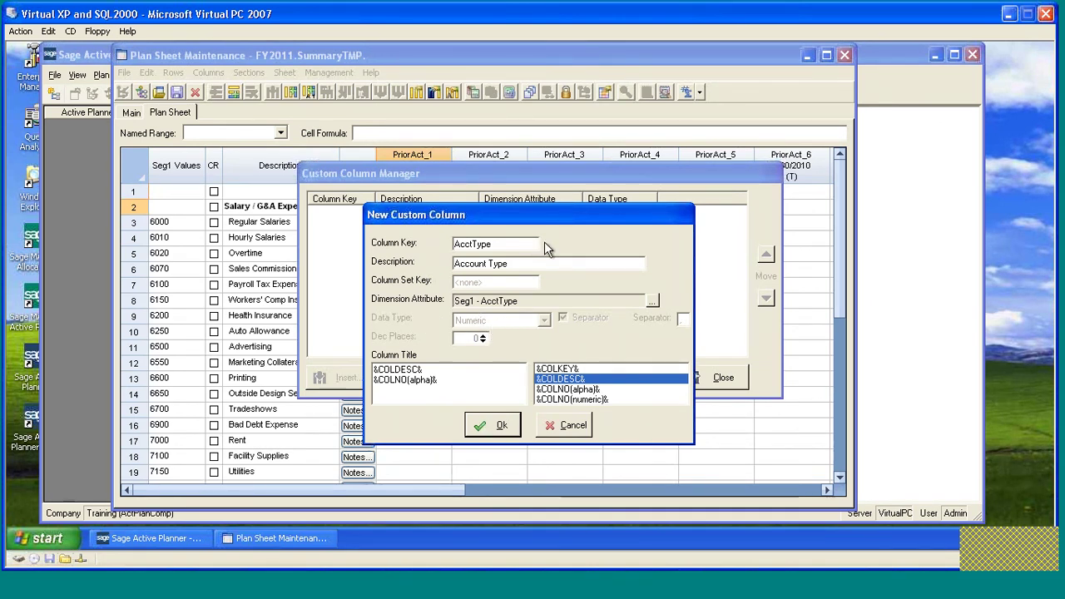
Accept the Account Type custom column settings and close the Custom Column Manager.
left_click(492, 426)
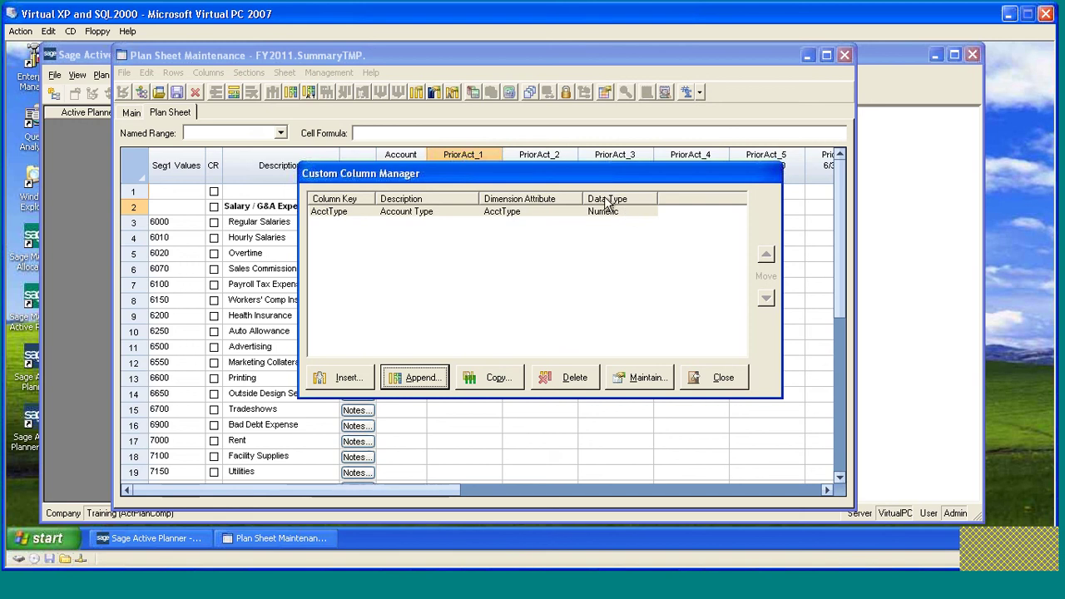
left_click(713, 378)
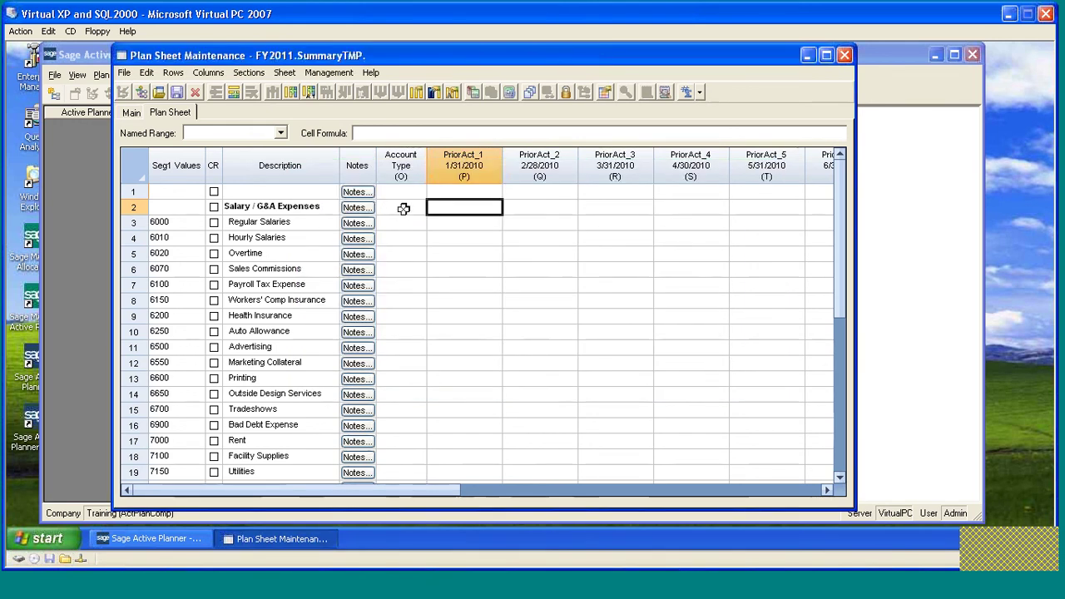
left_click(401, 222)
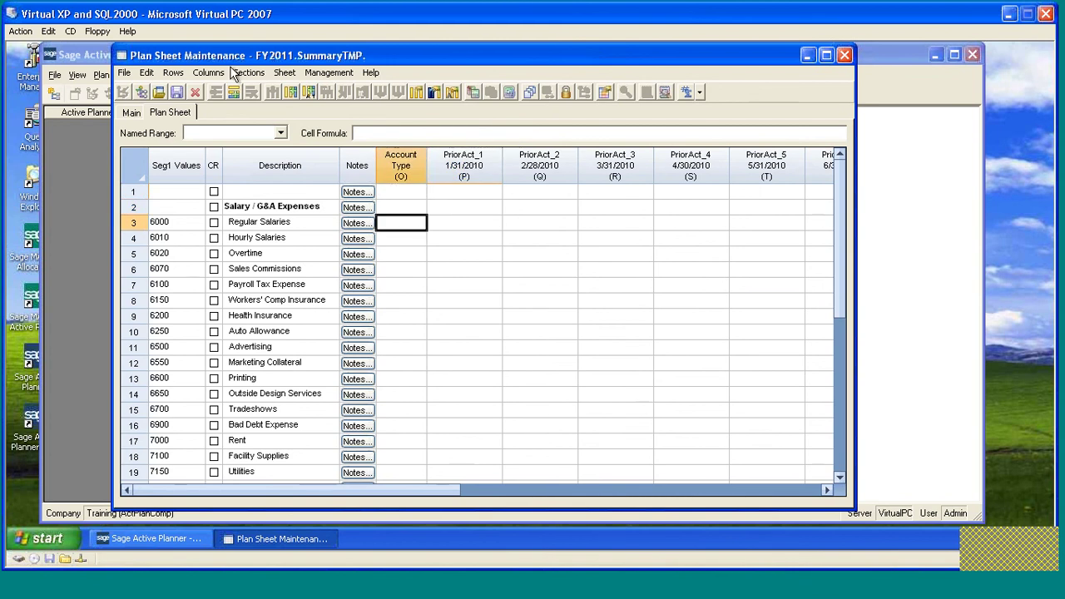
Generate the Exp section with the Regenerate All Rows action to fill the Account Type column.
left_click(250, 74)
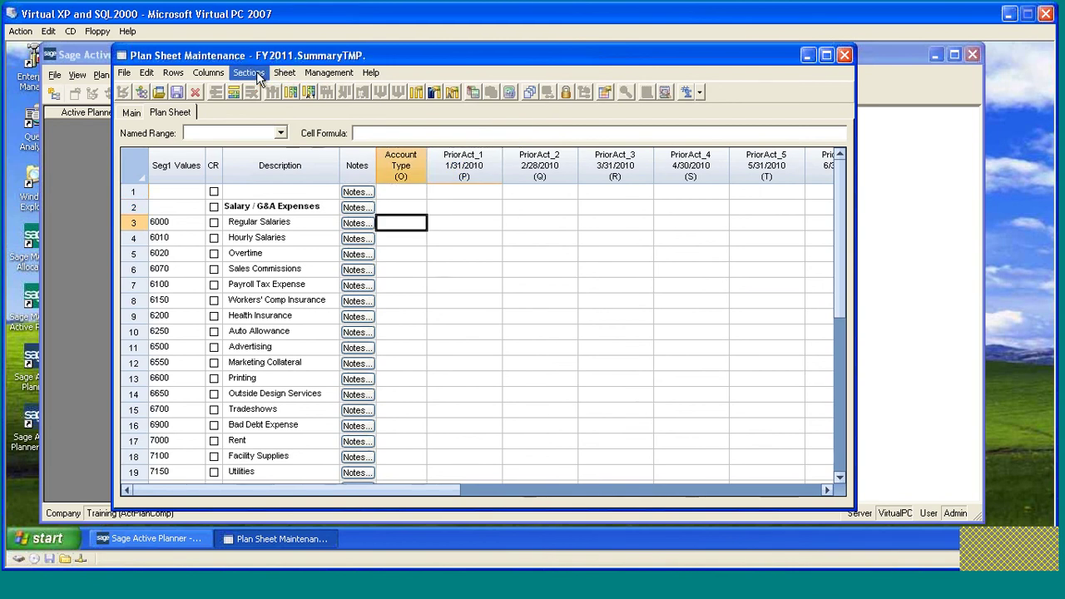
left_click(266, 123)
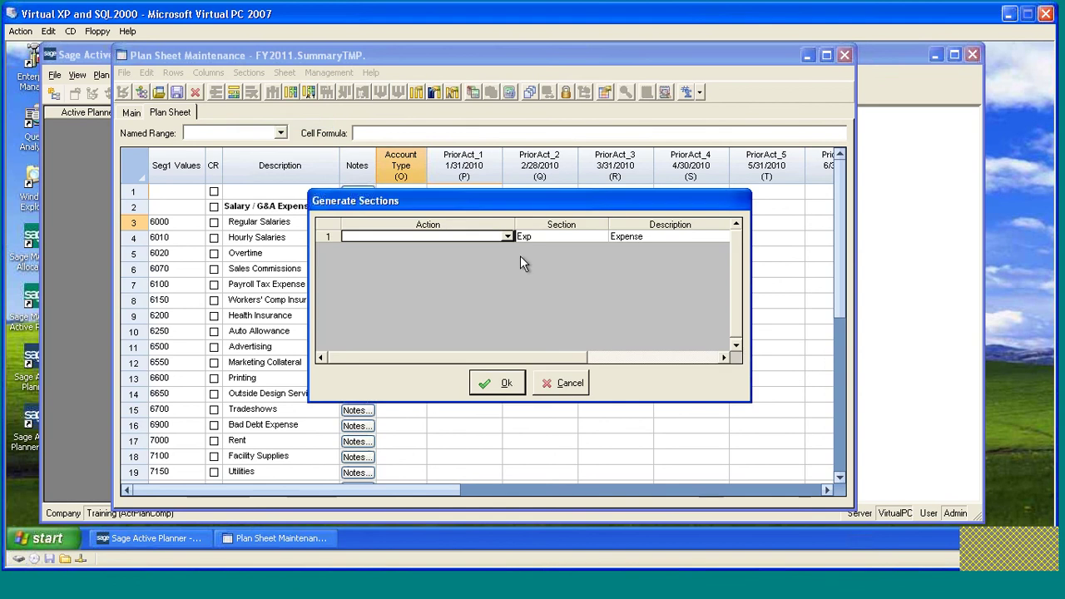
key("Down")
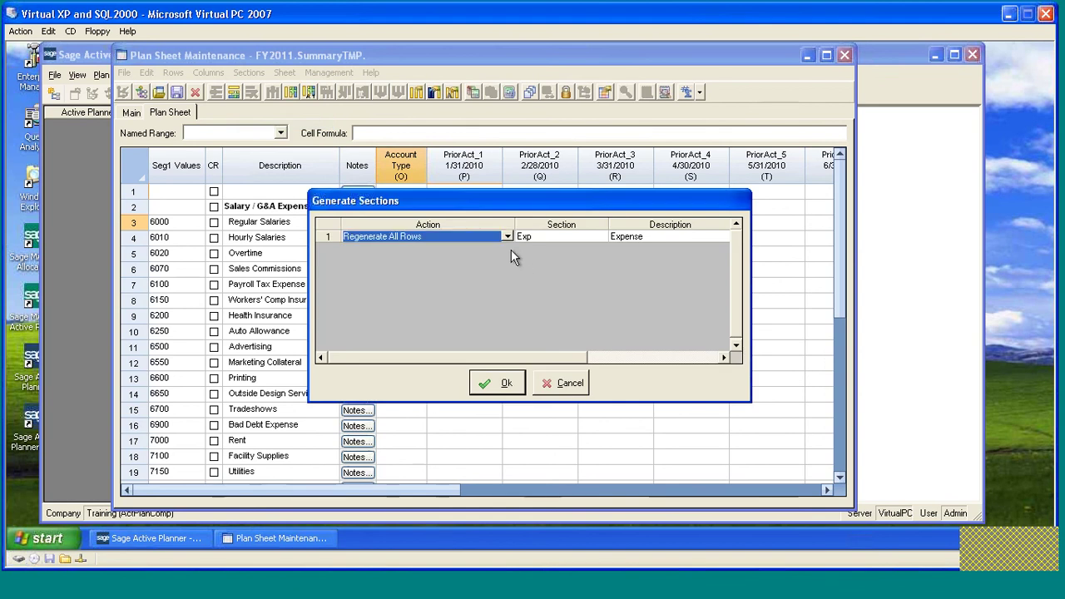
left_click(496, 383)
Examine the Account Type values against the Seg1 accounts down to the Total row, and the neighbouring PriorAct columns.
left_click(186, 222)
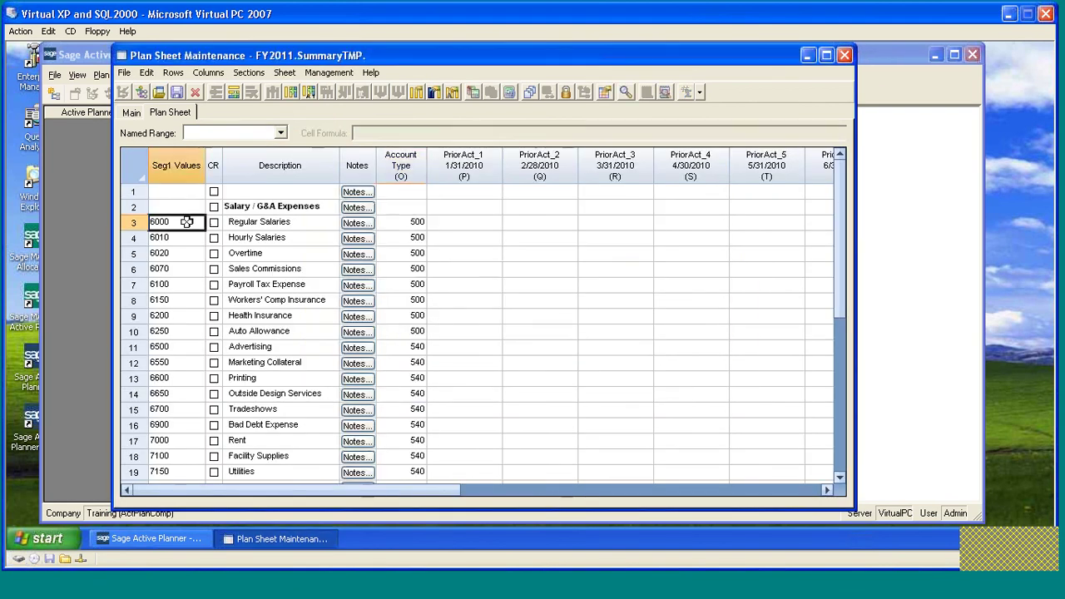
left_click(187, 238)
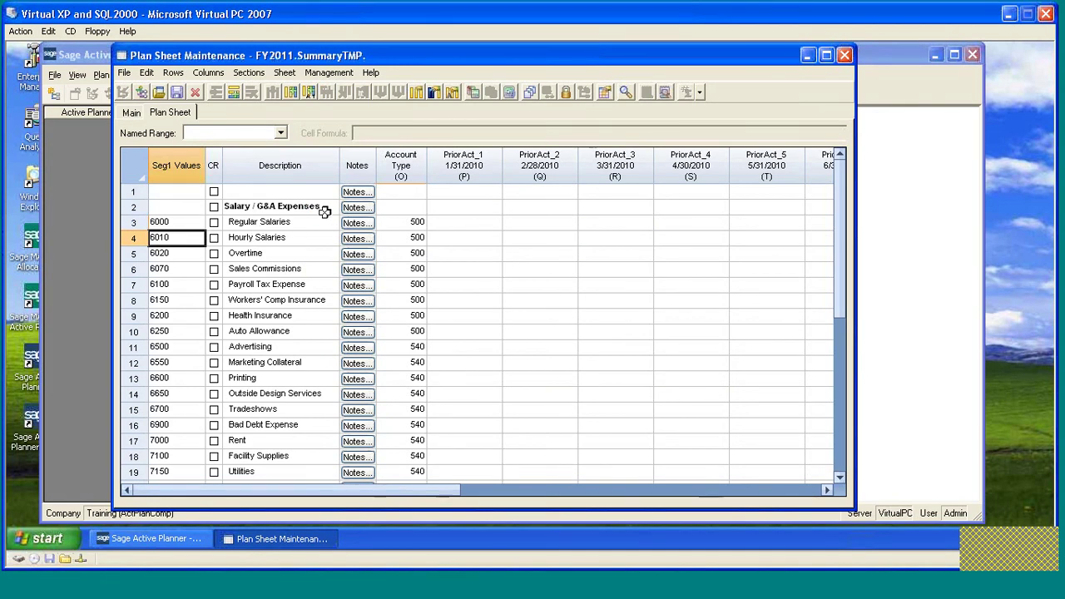
scroll(403, 270, "down", 1)
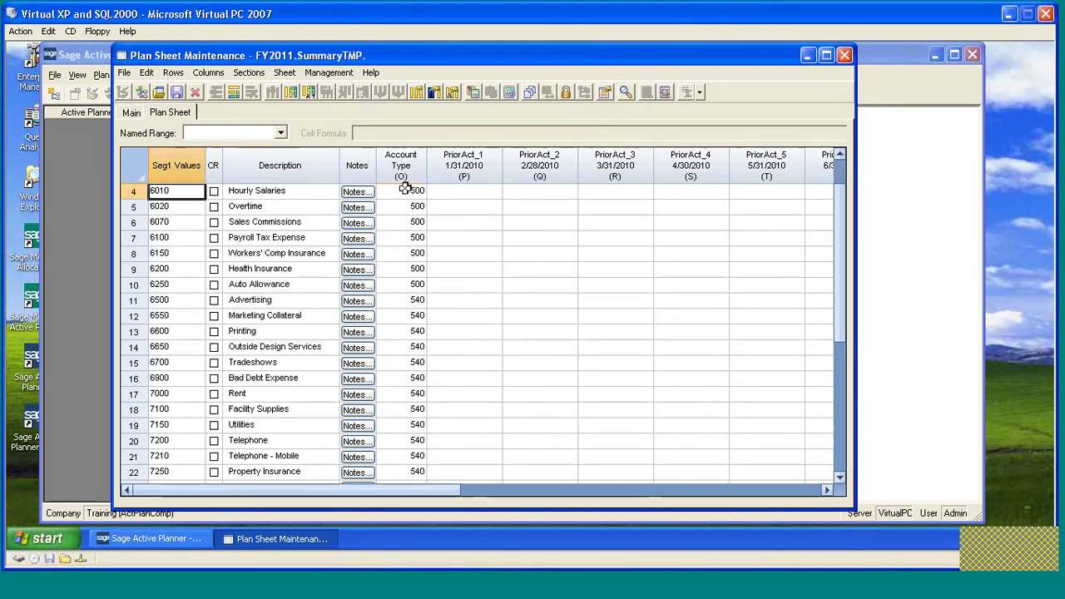
left_click(407, 300)
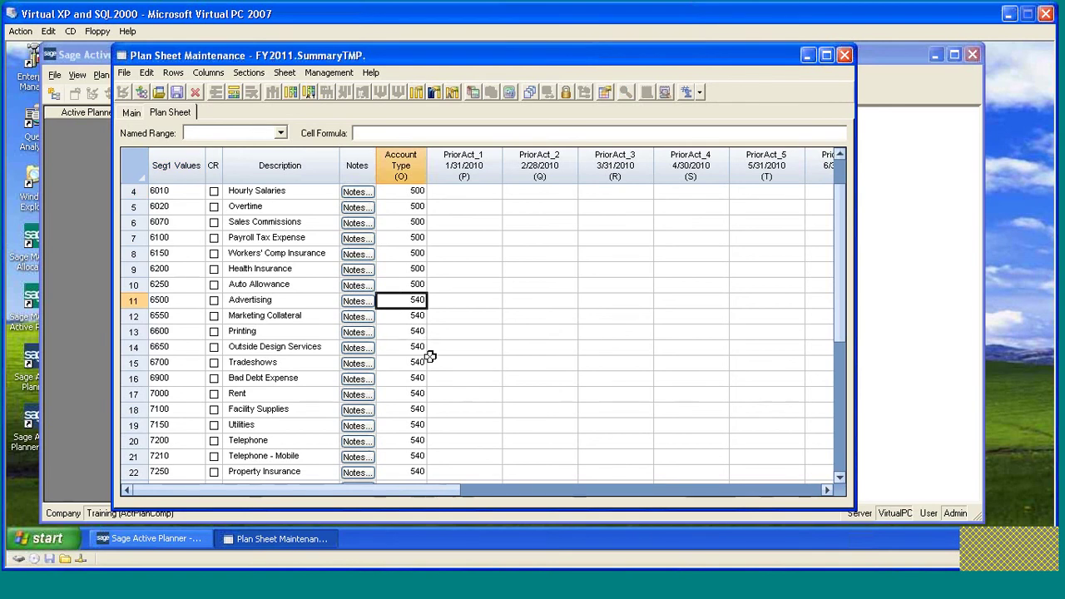
left_click(401, 346)
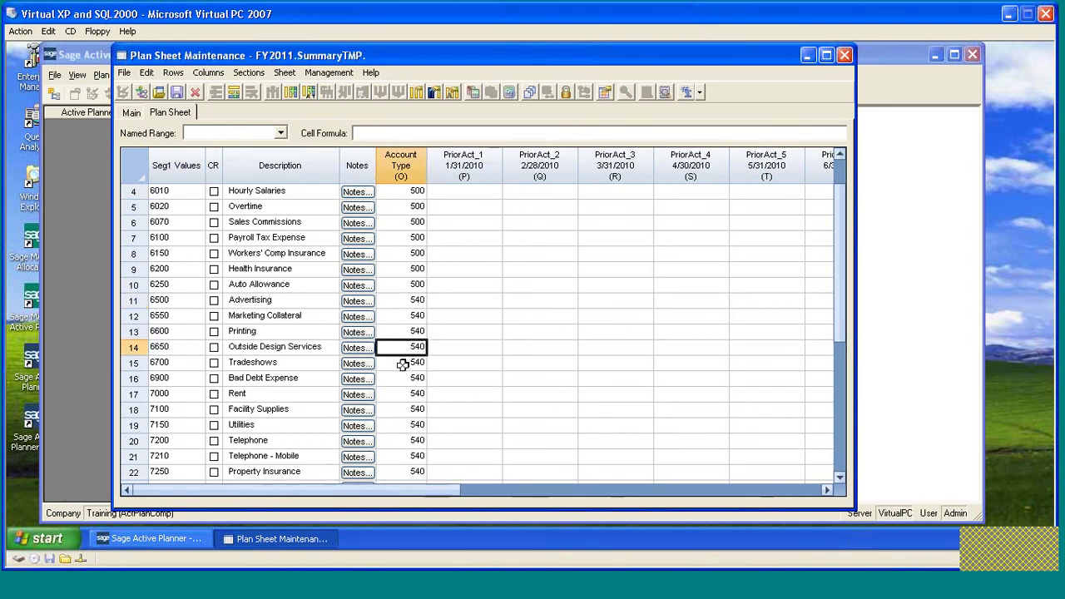
left_click(402, 362)
left_click(402, 377)
left_click(403, 393)
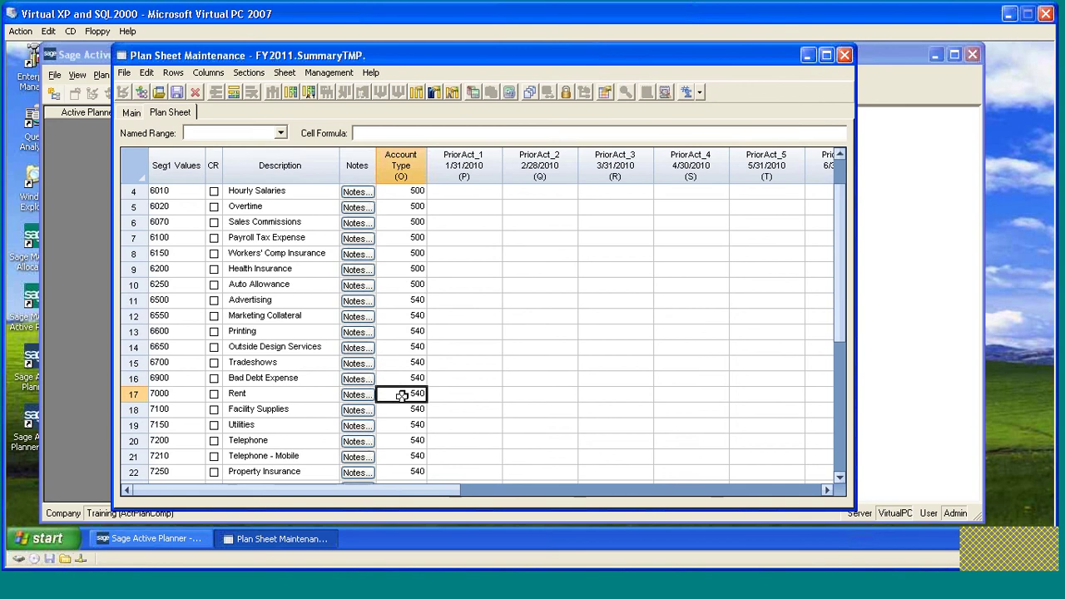
scroll(475, 463, "down", 5)
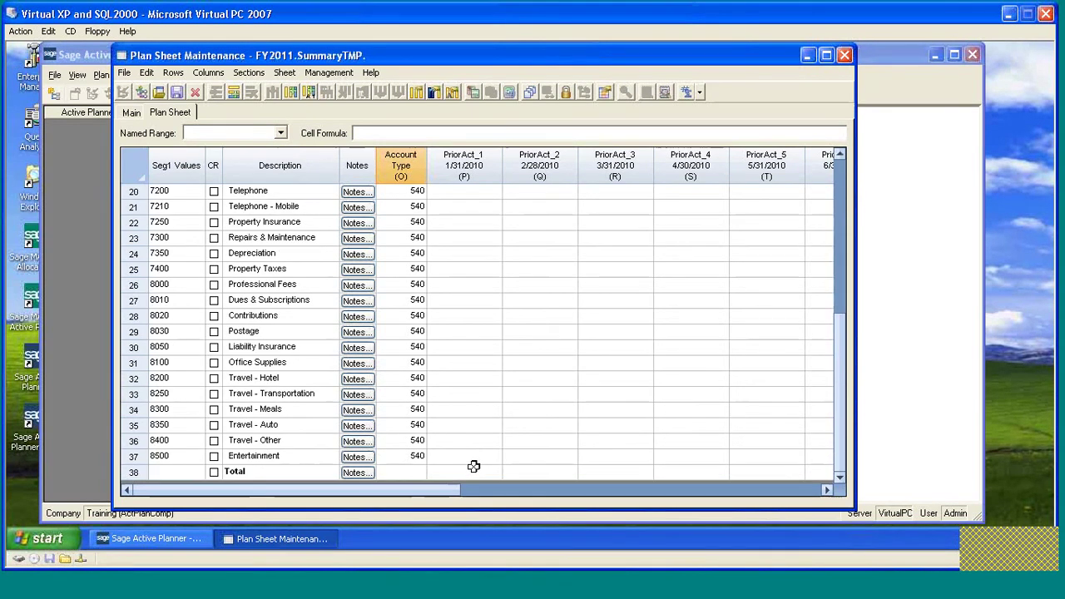
scroll(408, 335, "up", 6)
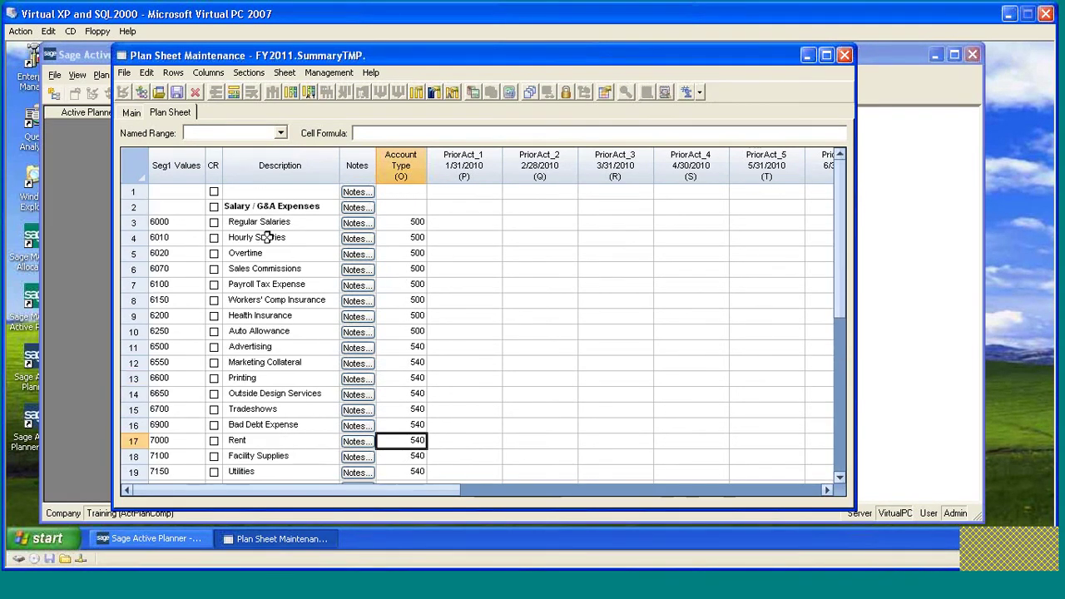
left_click(536, 223)
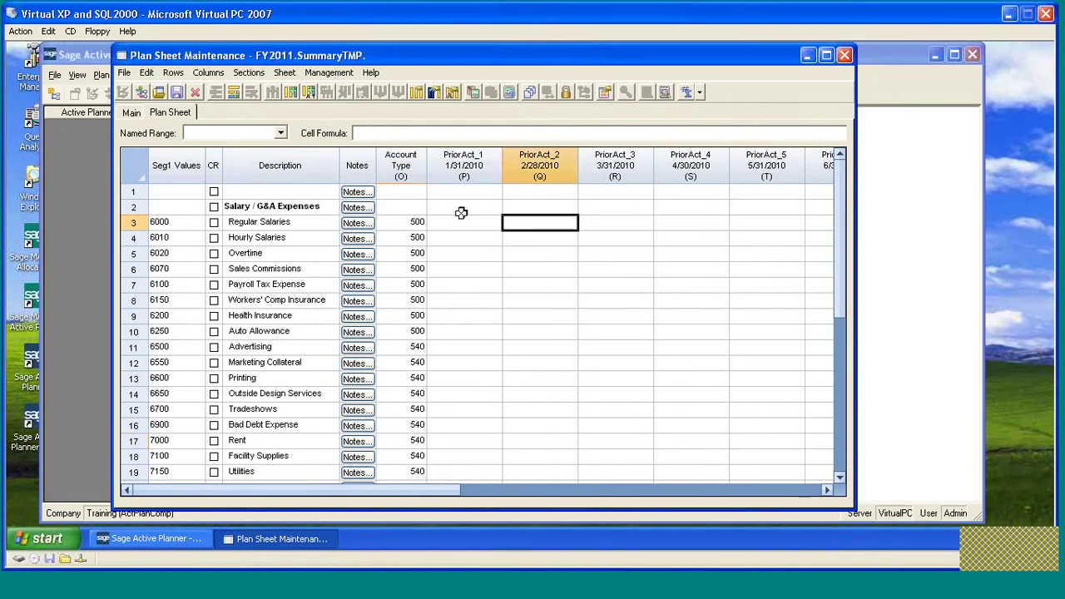
left_click(630, 225)
left_click(524, 225)
left_click(483, 225)
left_click(409, 223)
left_click(413, 239)
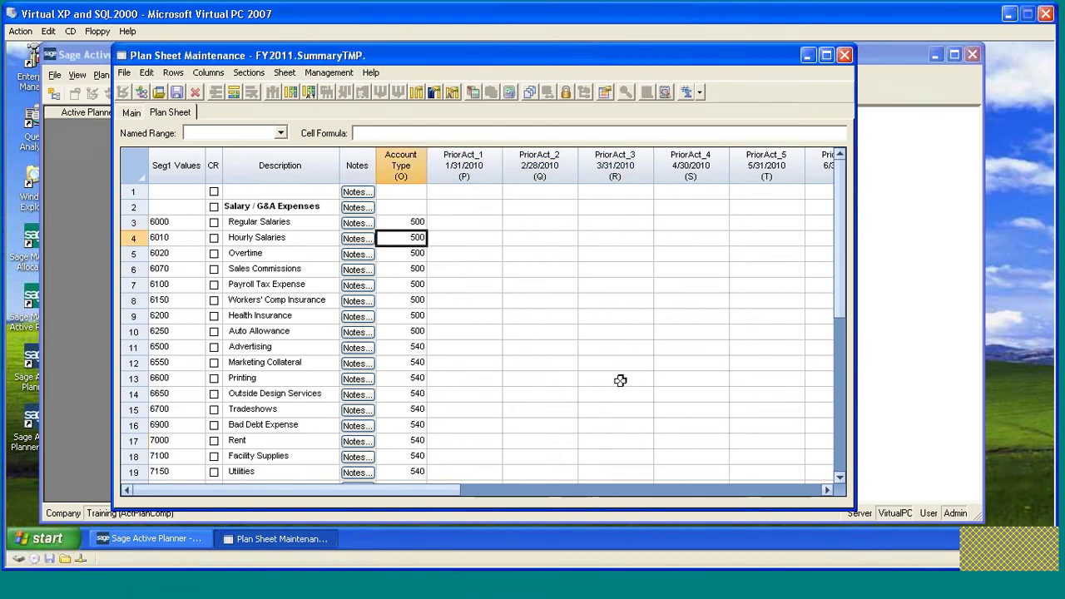